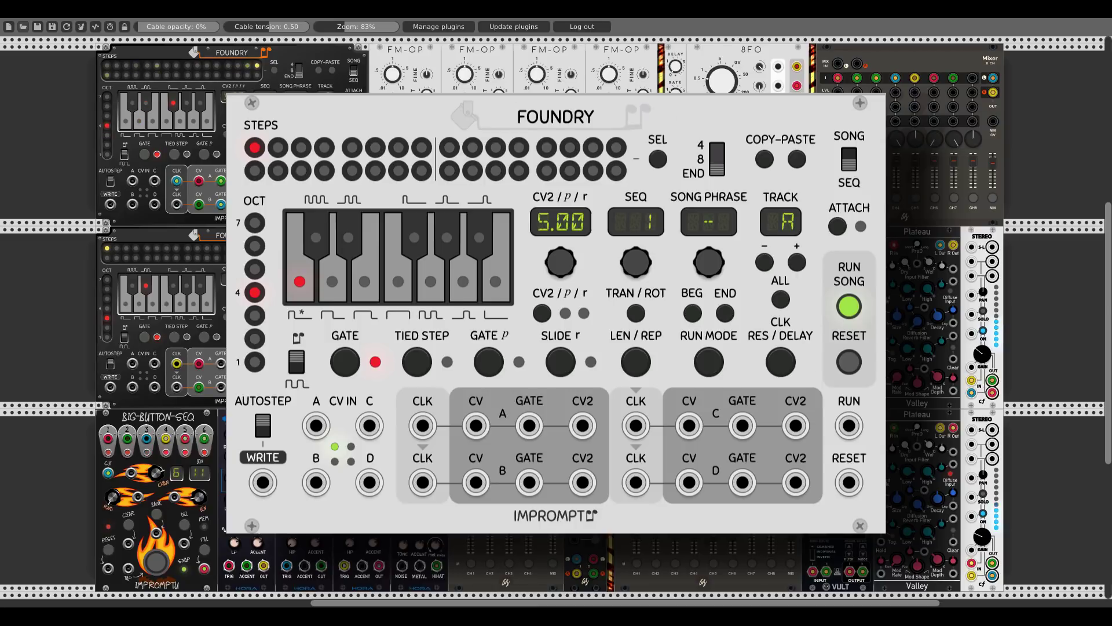
- Check the Foundry module's CV2 mode setting and lower the first step's CV2 value to 0
key(Escape)
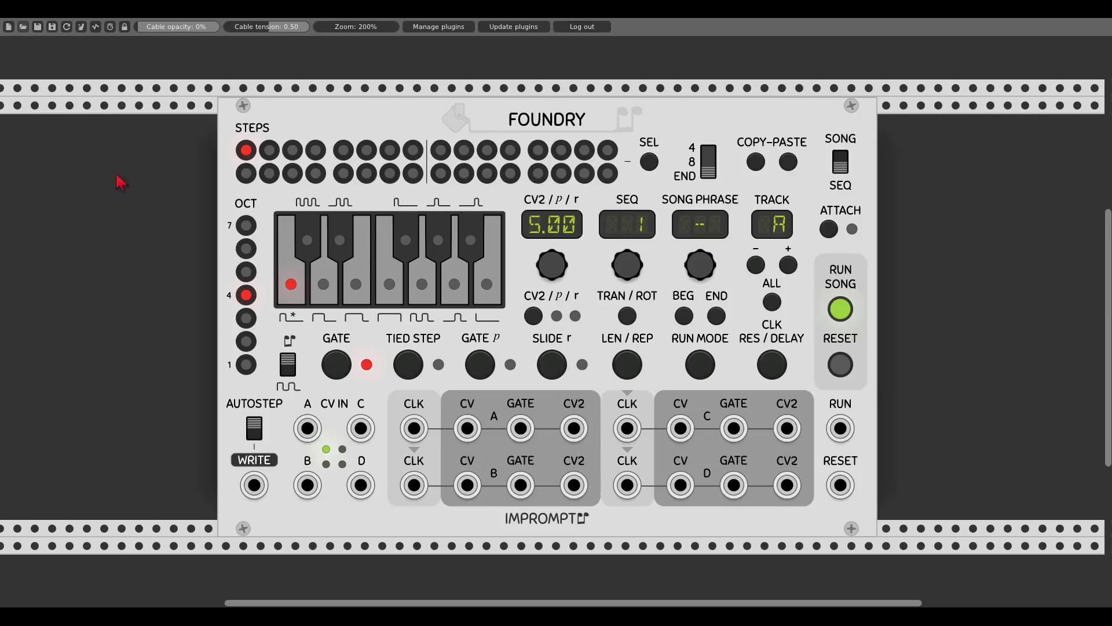
right_click(513, 129)
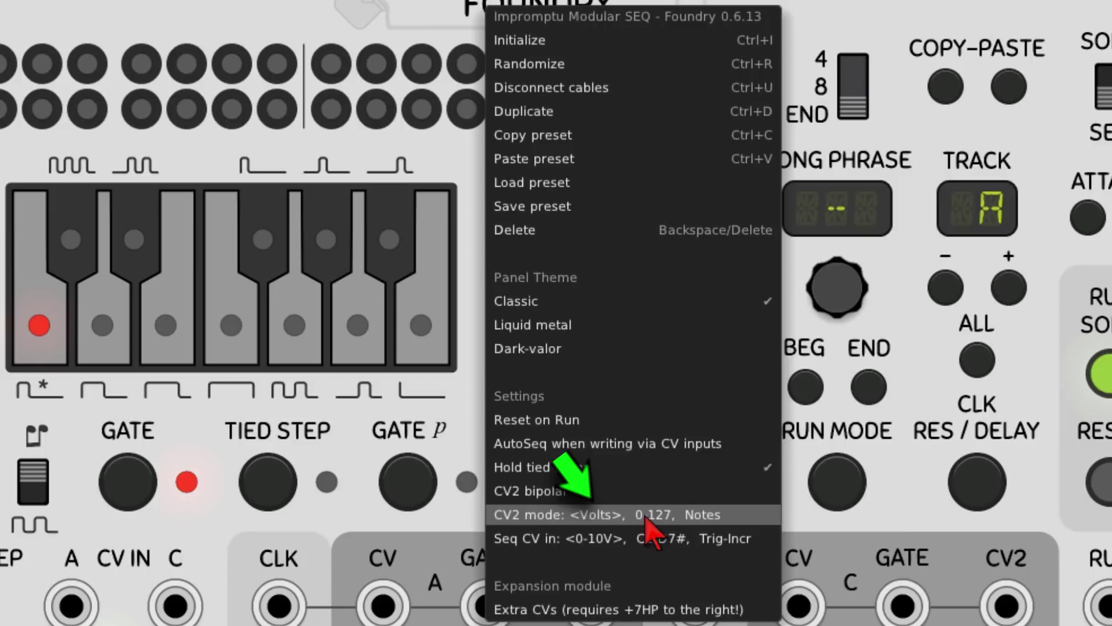
click(867, 44)
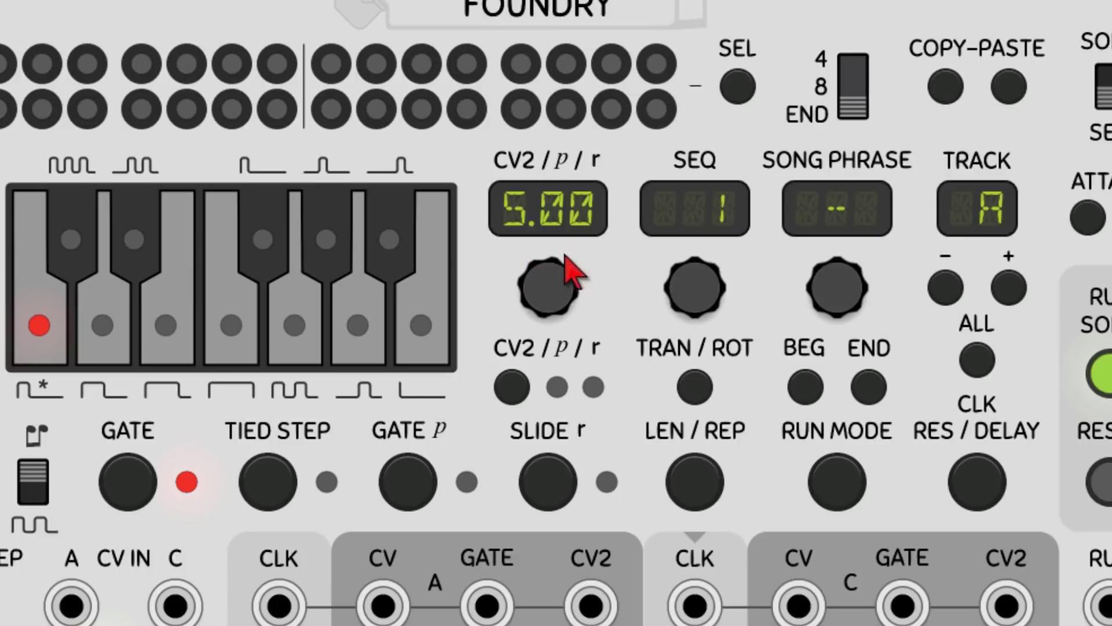
drag(571, 285, 571, 351)
drag(559, 307, 559, 307)
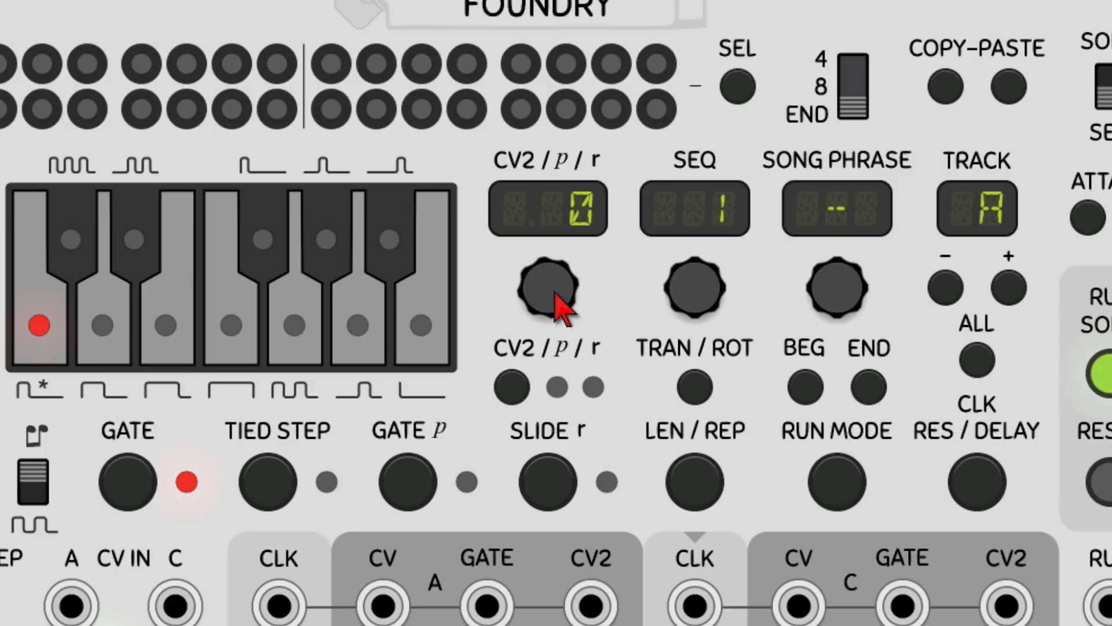
- Enable bipolar CV2 on Foundry and set the first step's CV2 value to 0
right_click(513, 18)
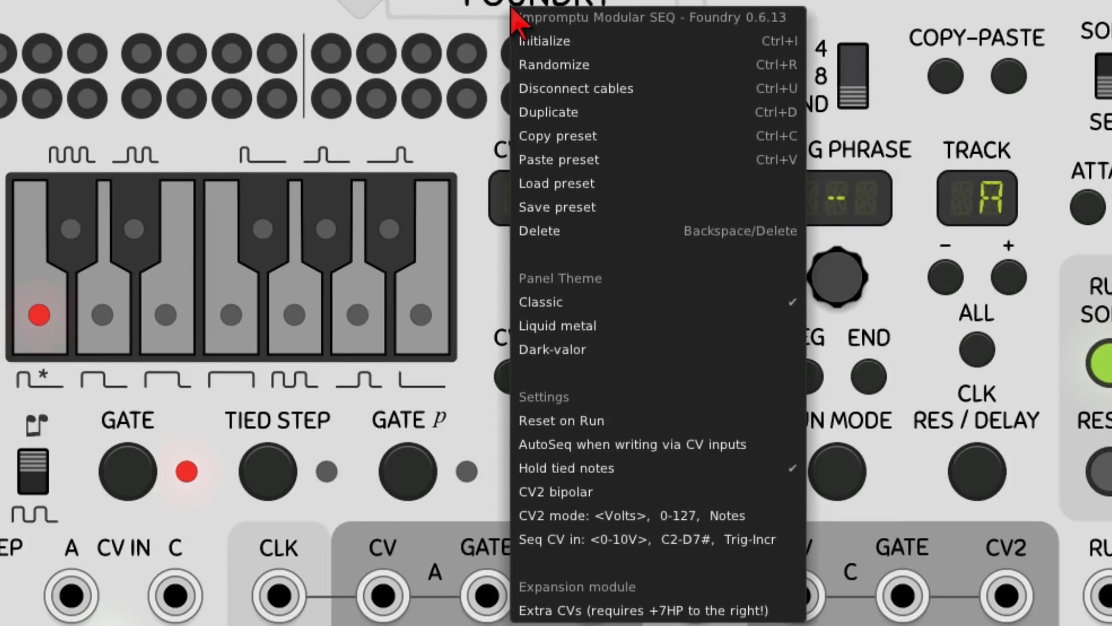
click(612, 493)
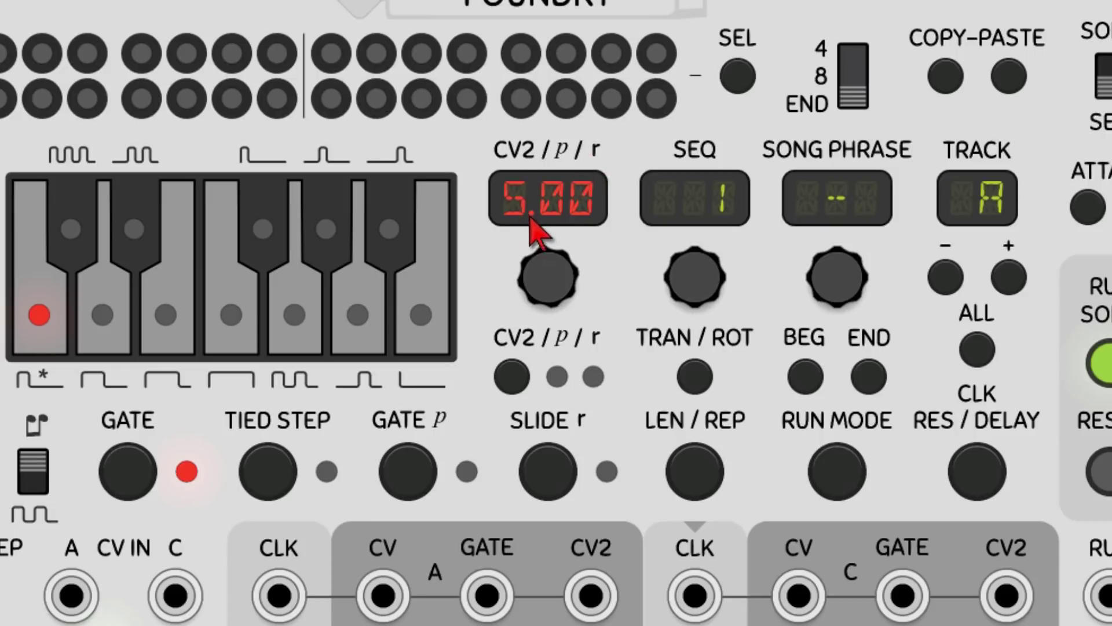
mouse_move(556, 288)
mouse_down()
mouse_move(556, 404)
mouse_move(556, 278)
mouse_move(556, 371)
mouse_move(544, 284)
mouse_up()
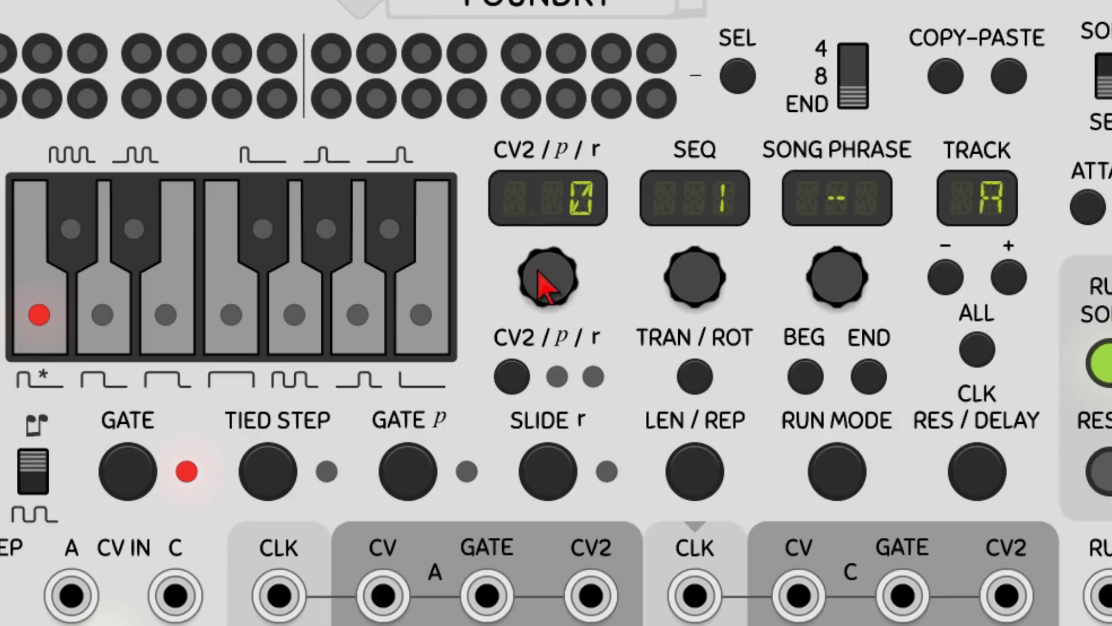
- Switch Foundry's CV2 mode to 0-127 and raise the first step's CV2 value to 127
right_click(571, 14)
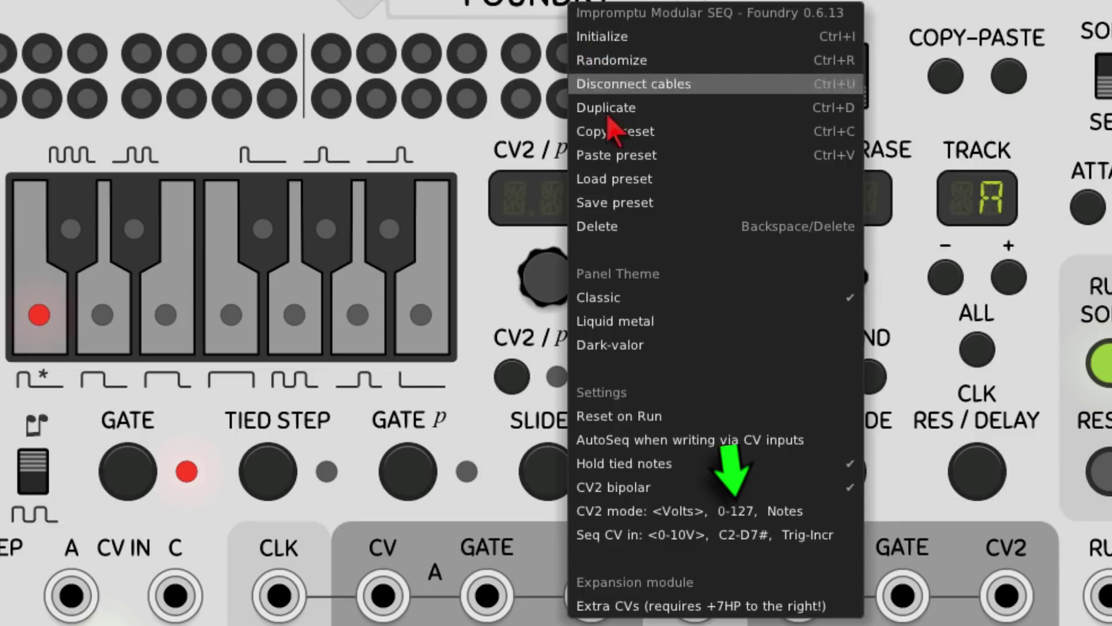
click(752, 512)
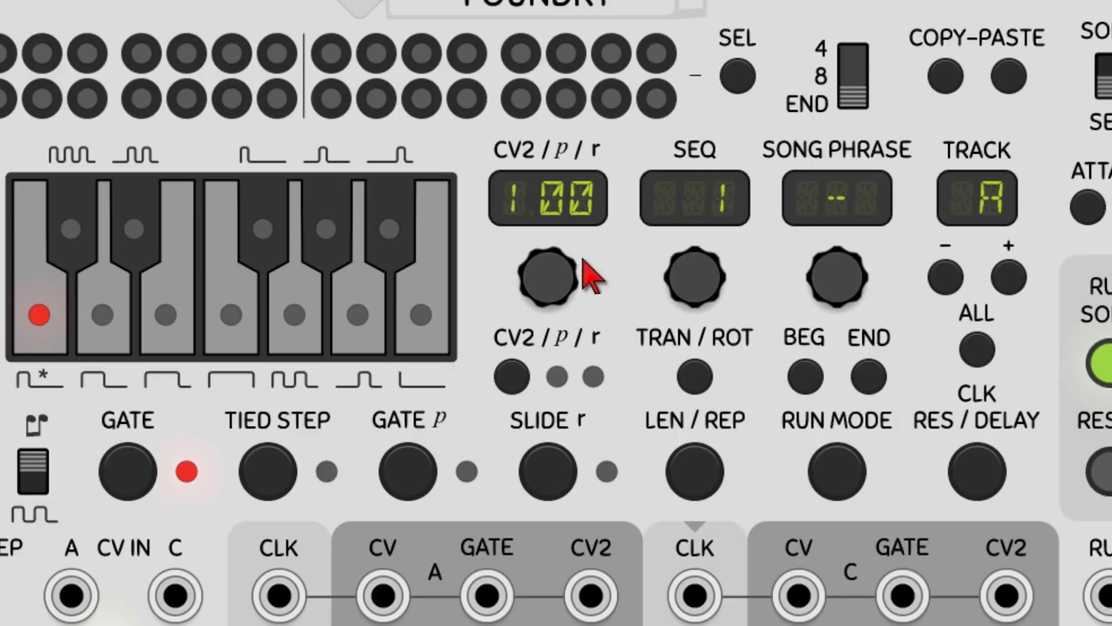
mouse_move(586, 273)
mouse_down()
mouse_move(586, 313)
mouse_move(570, 304)
mouse_move(570, 272)
mouse_up()
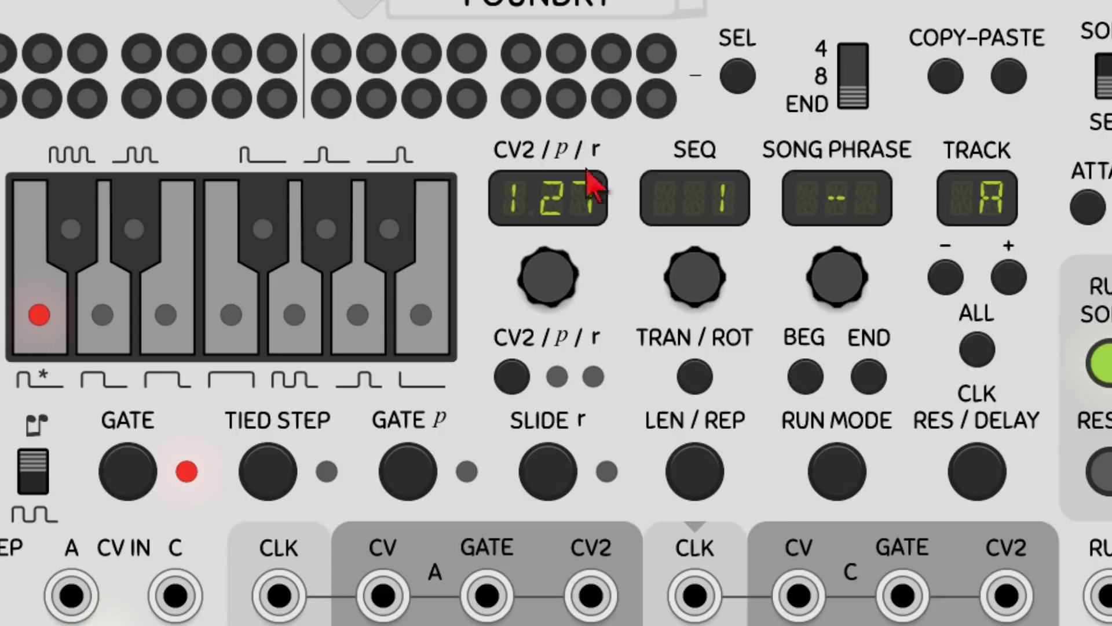
- Switch Foundry's CV2 mode to Notes and lower the first step's CV2 value to B3
right_click(590, 8)
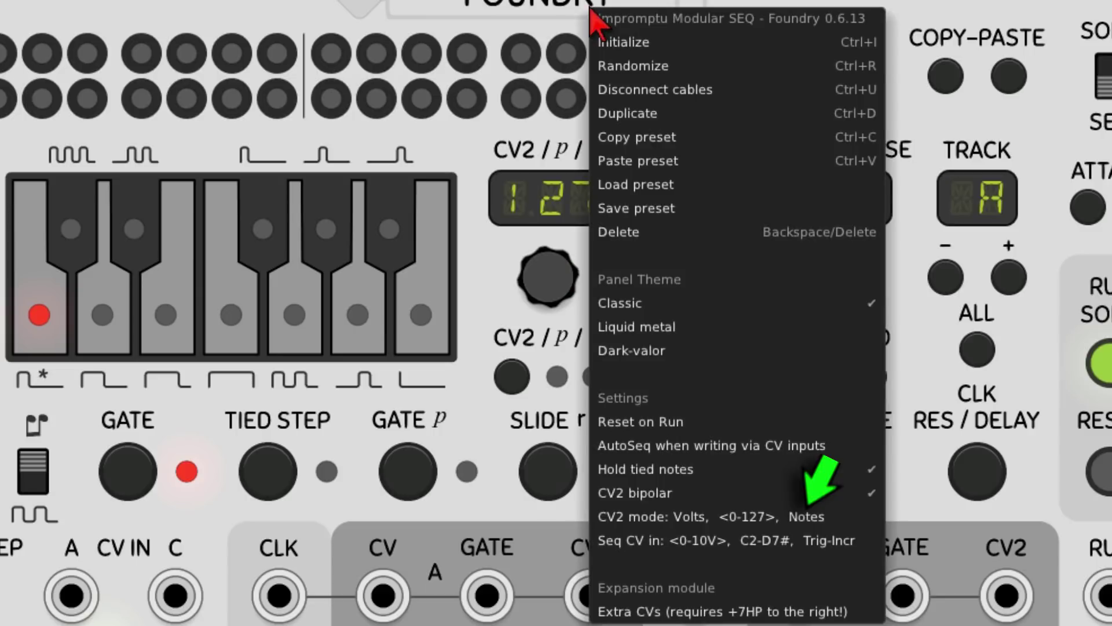
click(805, 521)
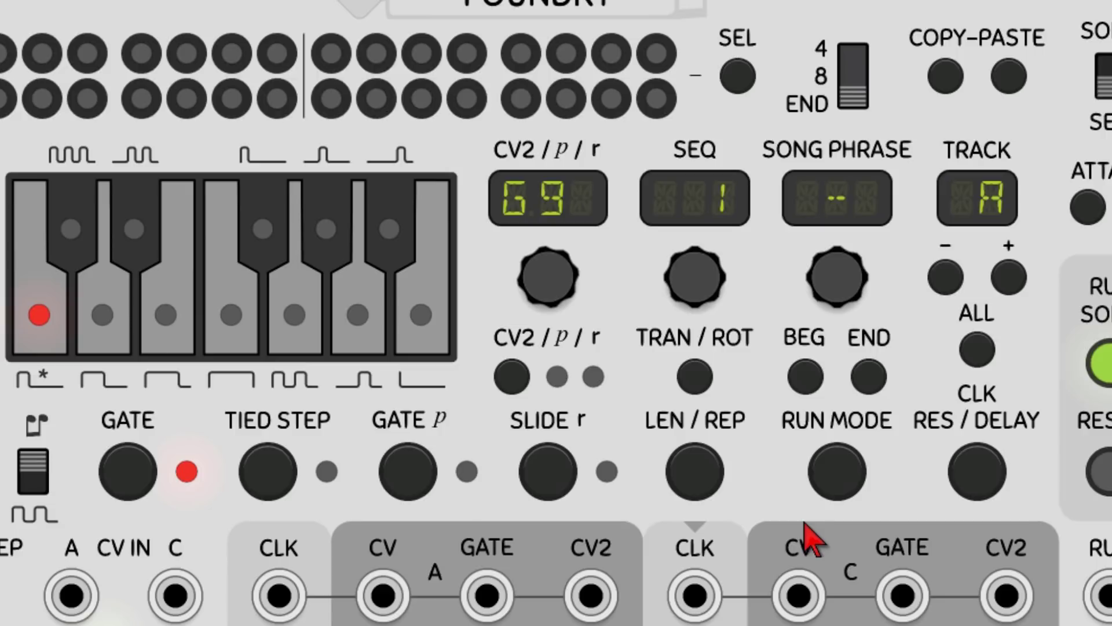
drag(547, 270, 547, 353)
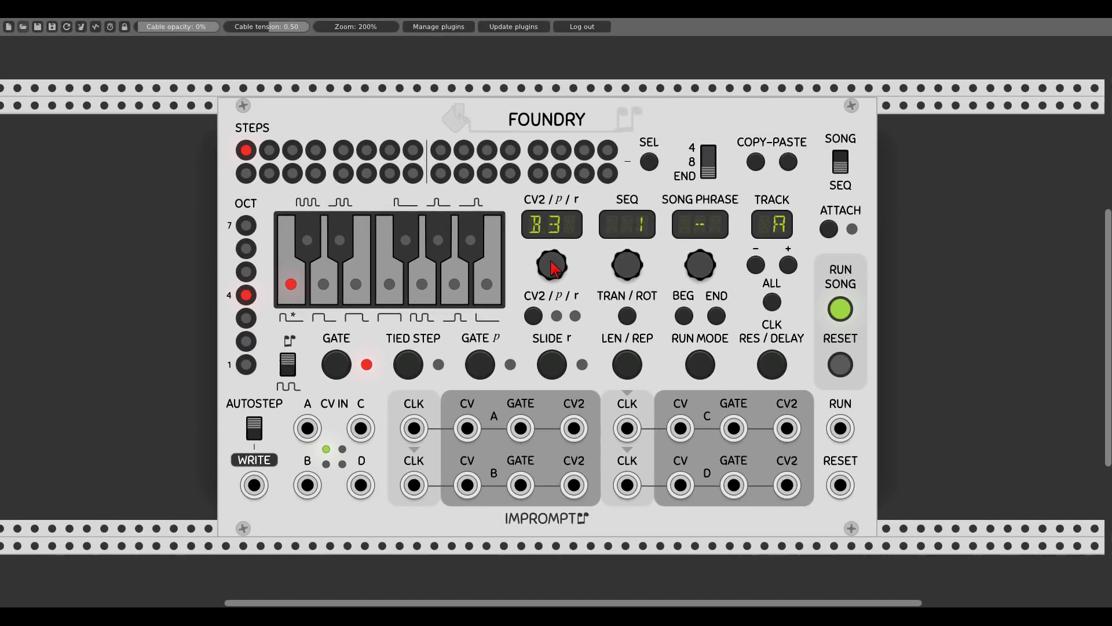
- Patch Clocked's CLK 1 output to the CLK input of Foundry's track A
scroll(550, 260, down, 3)
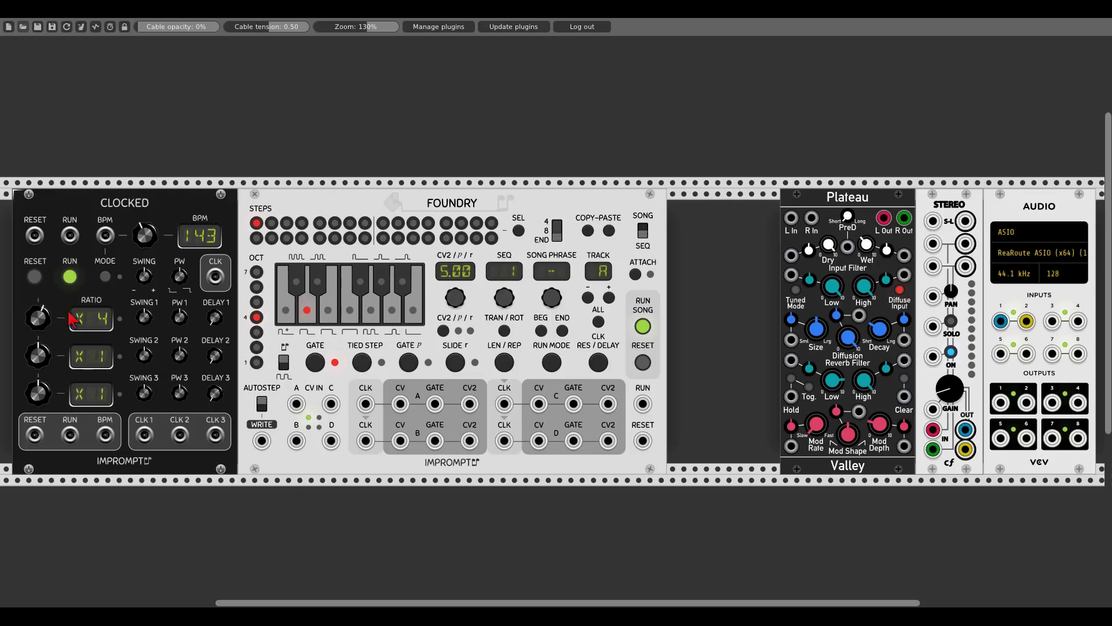
drag(144, 435, 366, 404)
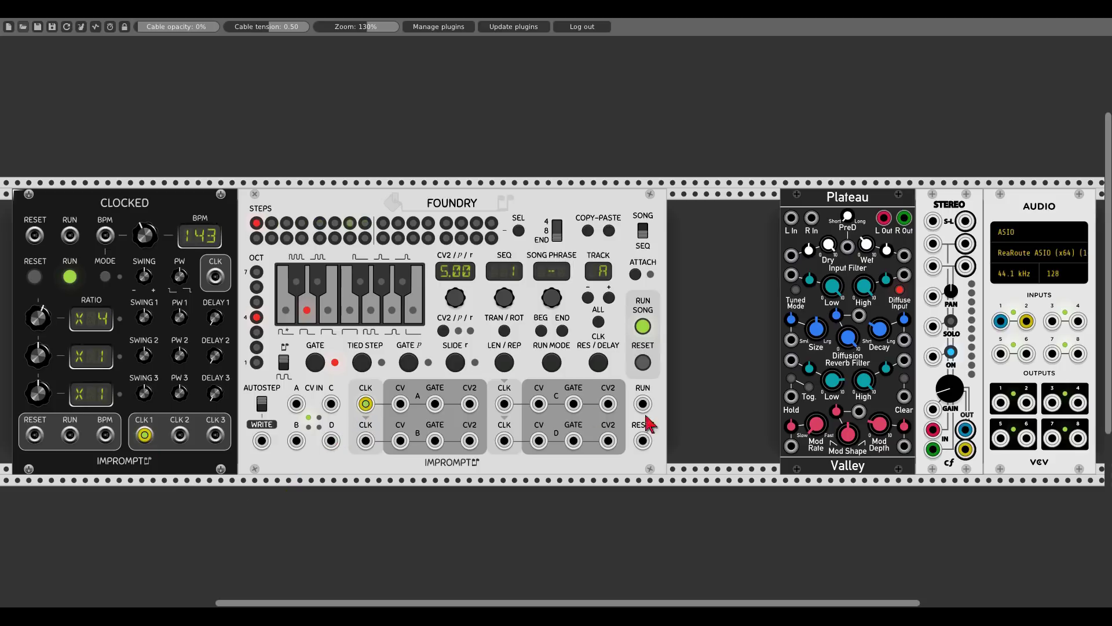
- Search the module browser for FM-OP and add it in the gap between Foundry and Plateau
right_click(712, 316)
text(fm-op)
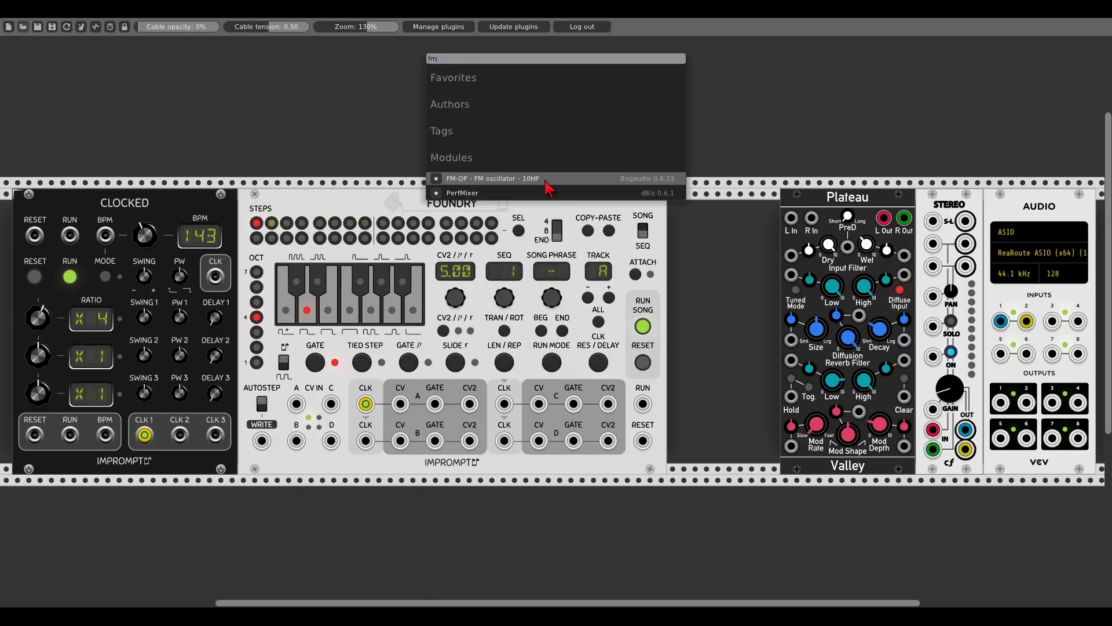
click(538, 184)
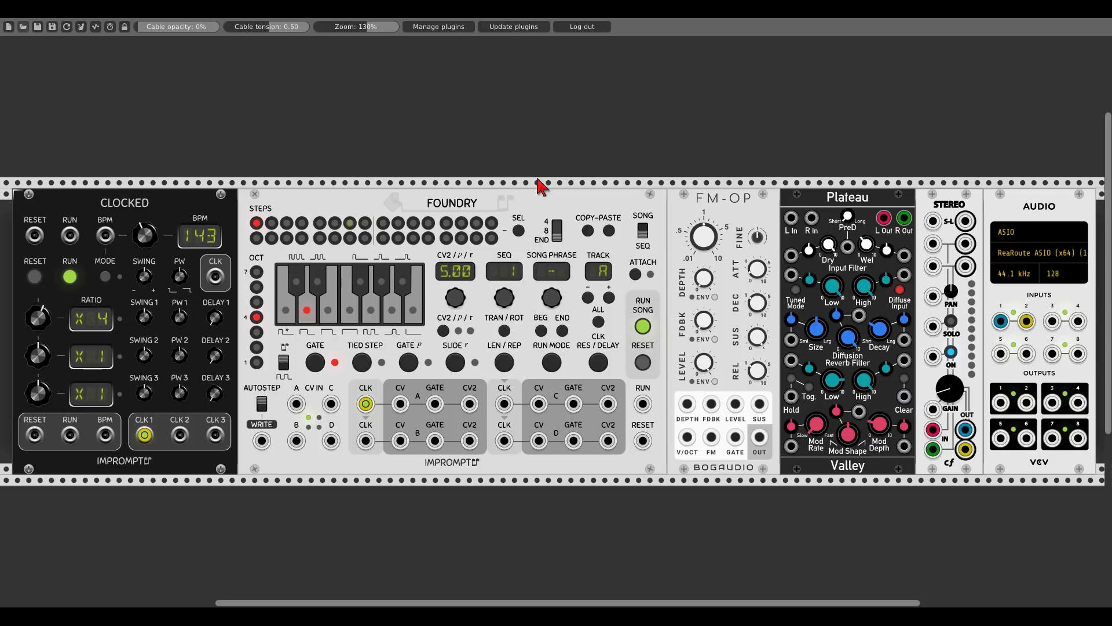
- Patch track A's CV and GATE outputs to FM-OP's V/OCT and GATE inputs, and FM-OP's OUT to Plateau's L In
drag(401, 404, 688, 439)
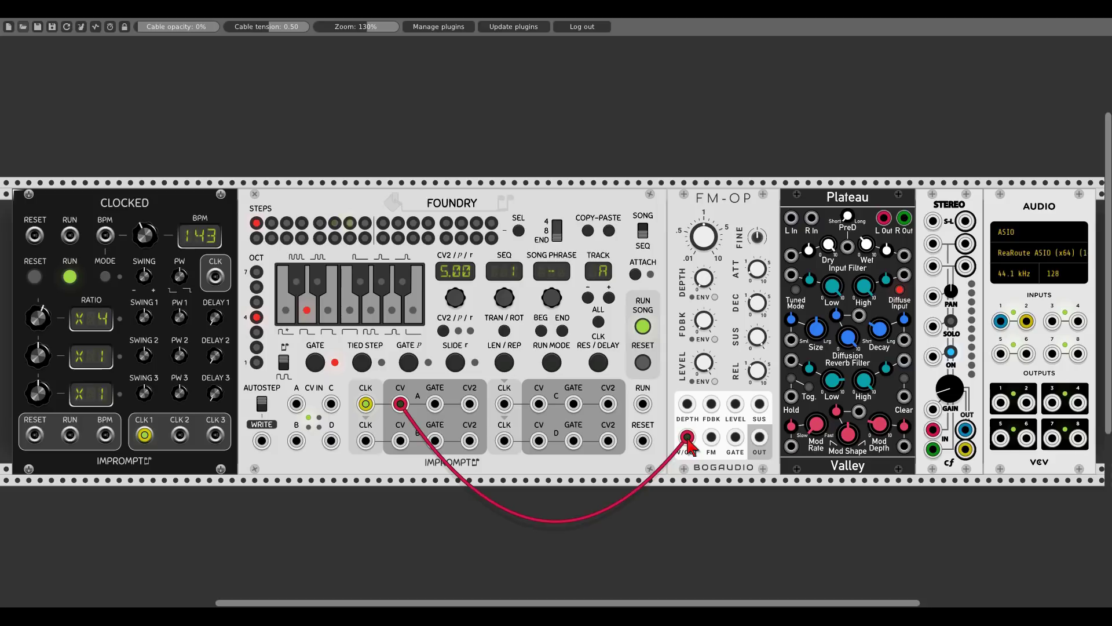
drag(435, 403, 735, 437)
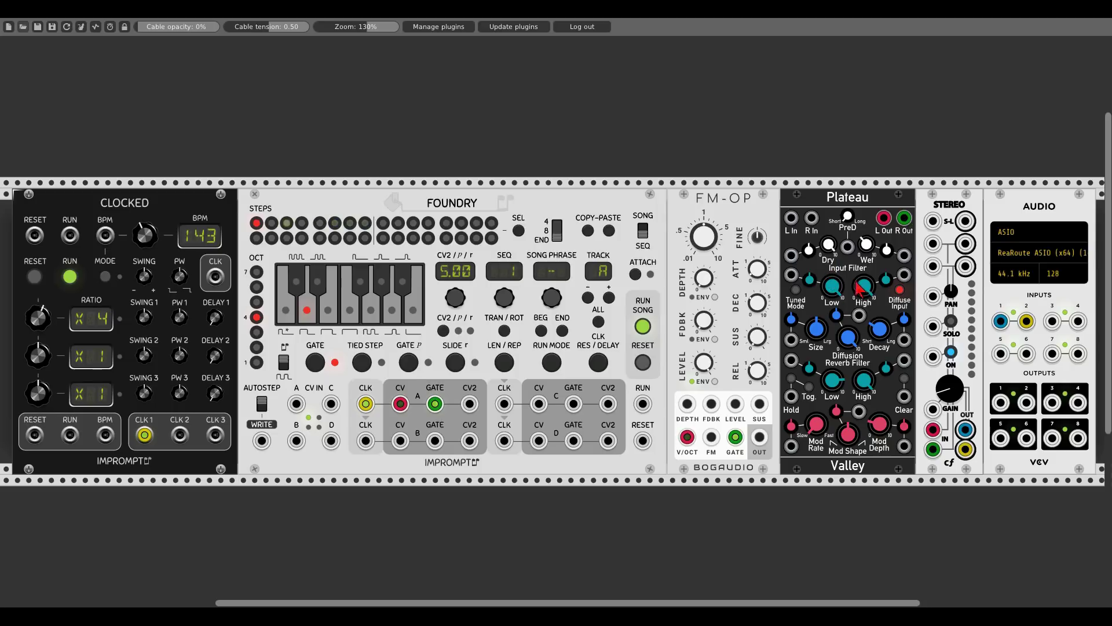
drag(759, 437, 791, 226)
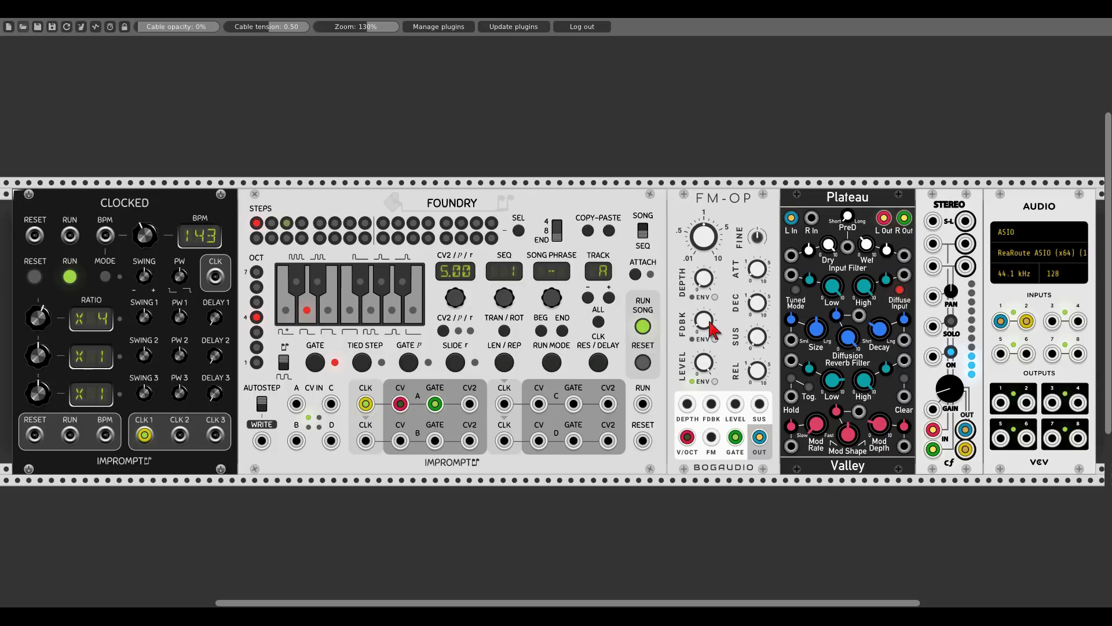
- Switch off the stereo mixer channel and patch track A's CV2 output to FM-OP's FDBK input
click(950, 353)
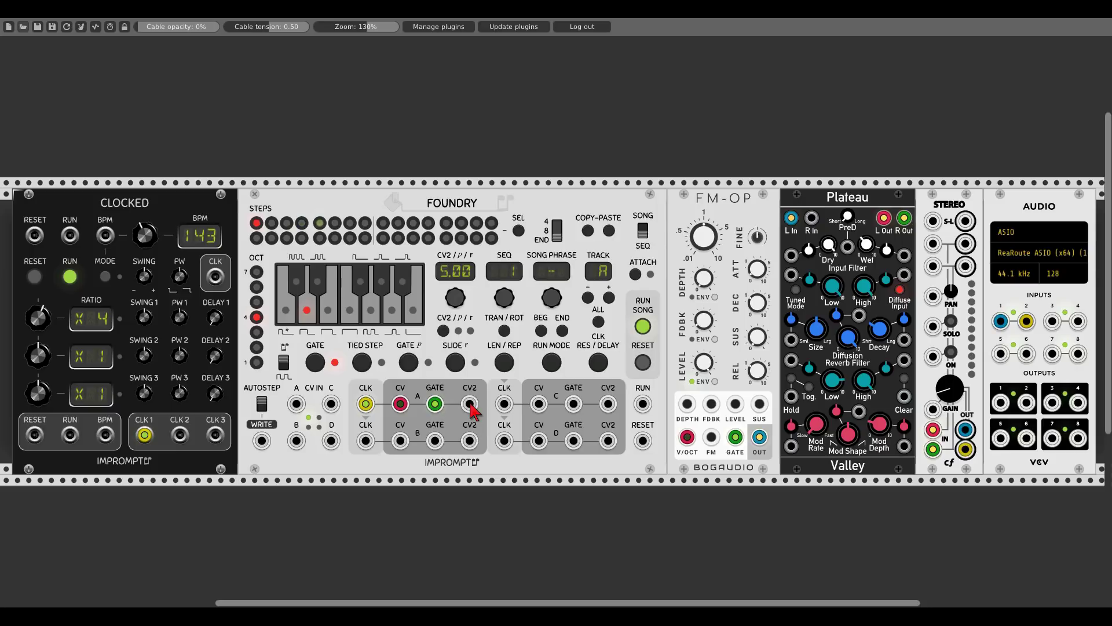
mouse_move(469, 404)
mouse_down()
mouse_move(644, 385)
mouse_move(717, 407)
mouse_up()
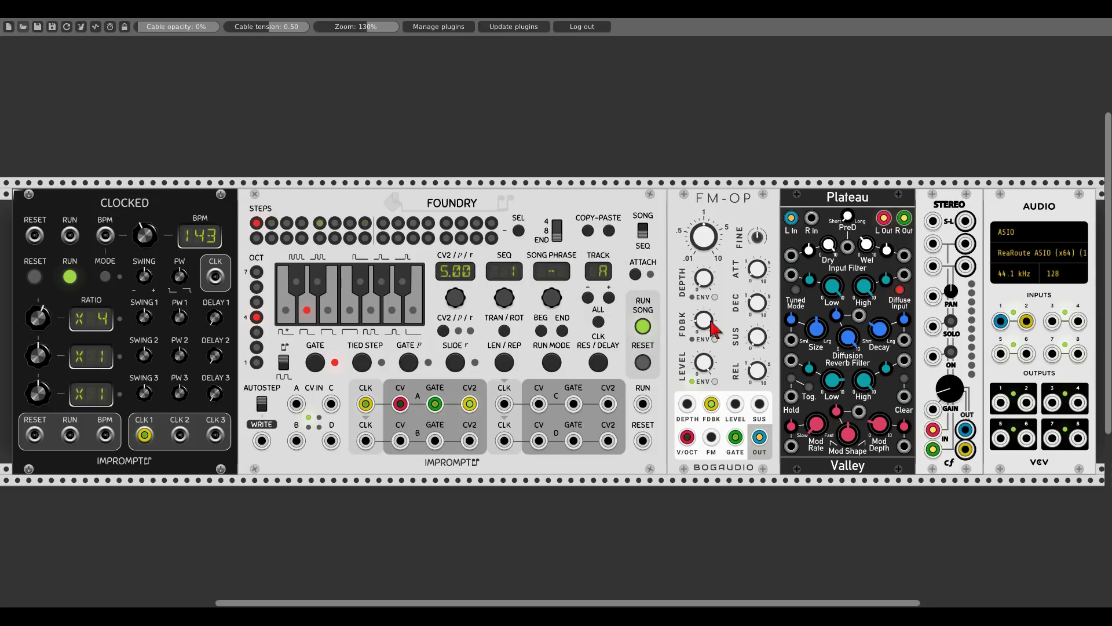
- Turn on Foundry's Attach function to make the edit position follow playback, and turn it off again
click(635, 276)
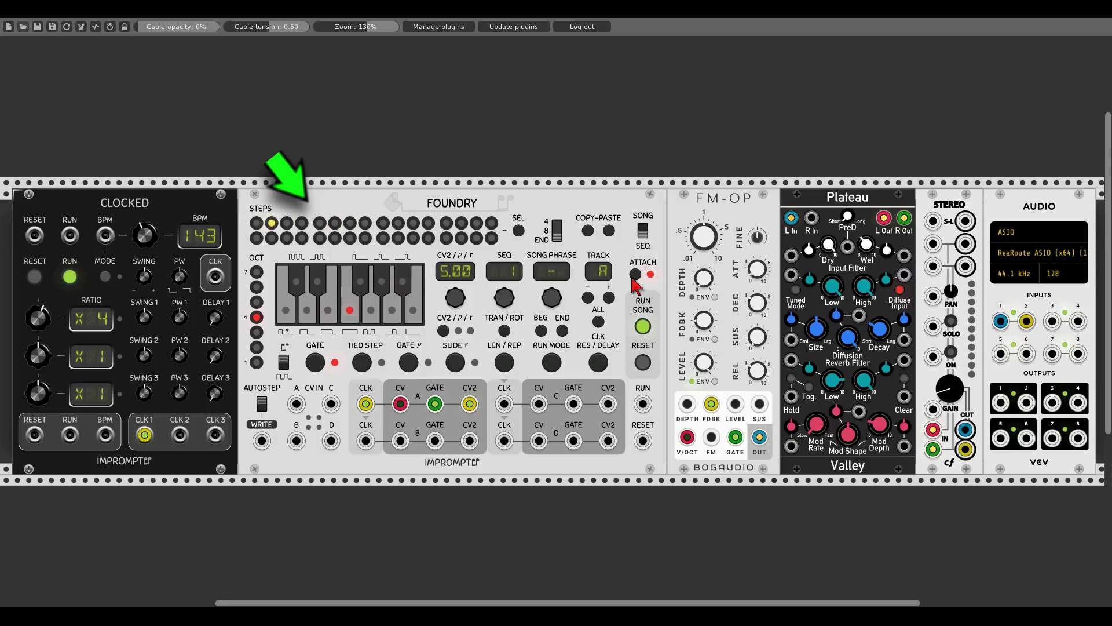
click(634, 276)
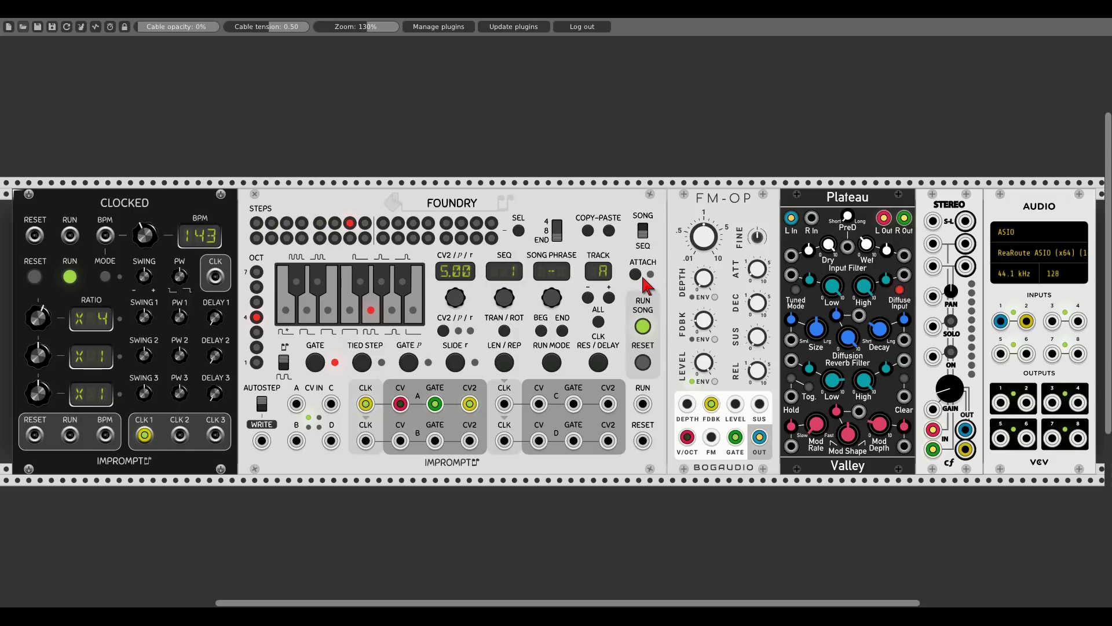
- Switch on the mixer channel and raise the CV2 value to 9.00 on step 3 and 8.00 on step 8
click(952, 356)
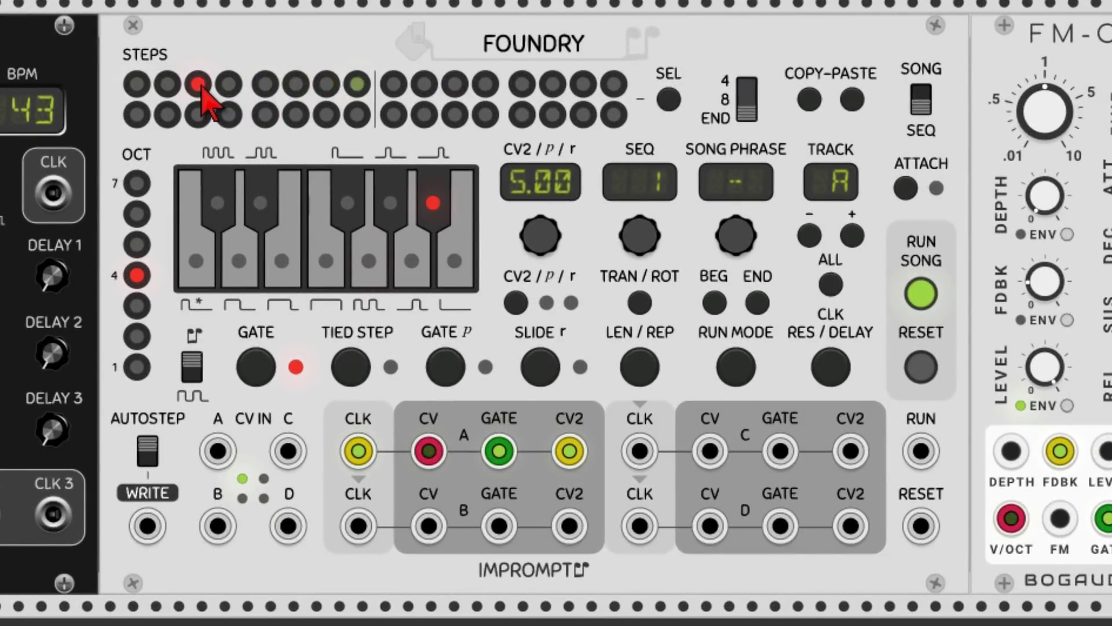
scroll(545, 249, up, 10)
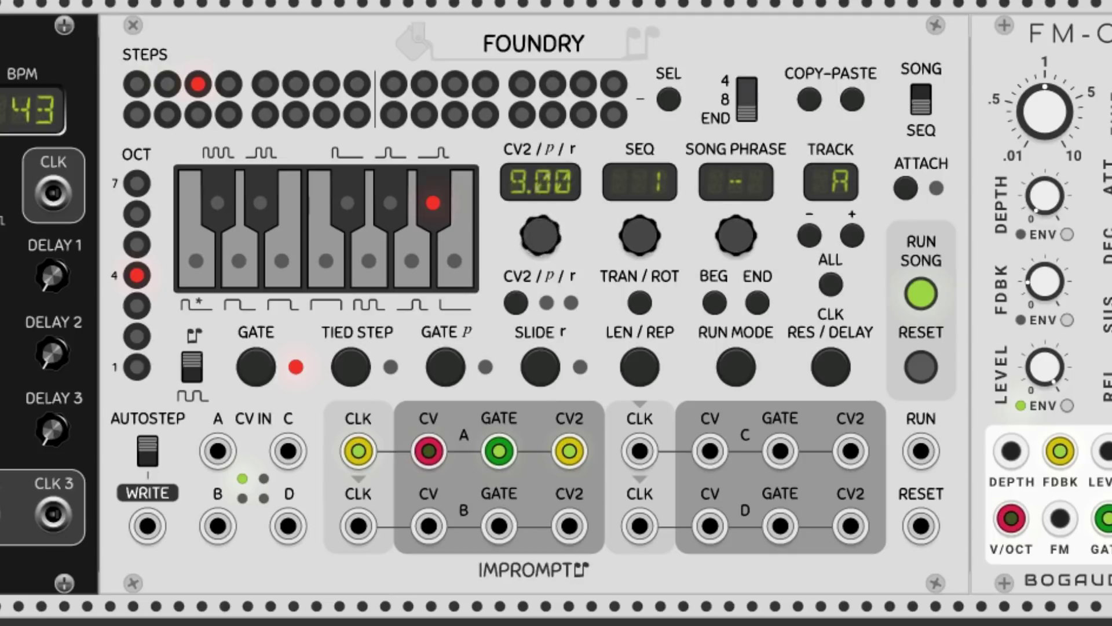
scroll(542, 243, up, 2)
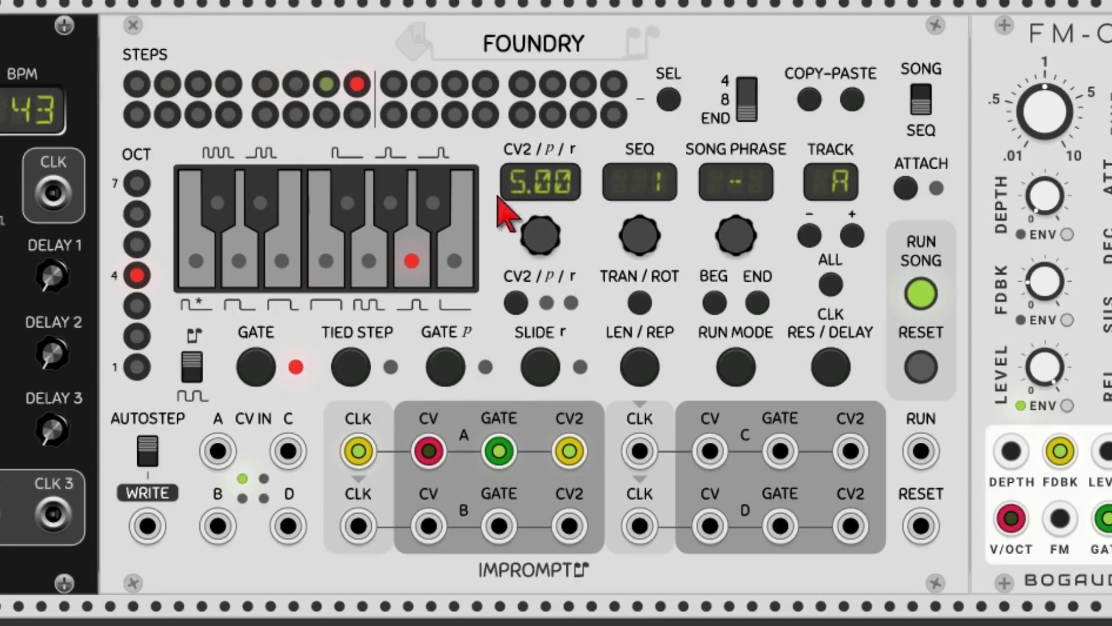
scroll(540, 234, up, 3)
scroll(538, 245, up, 1)
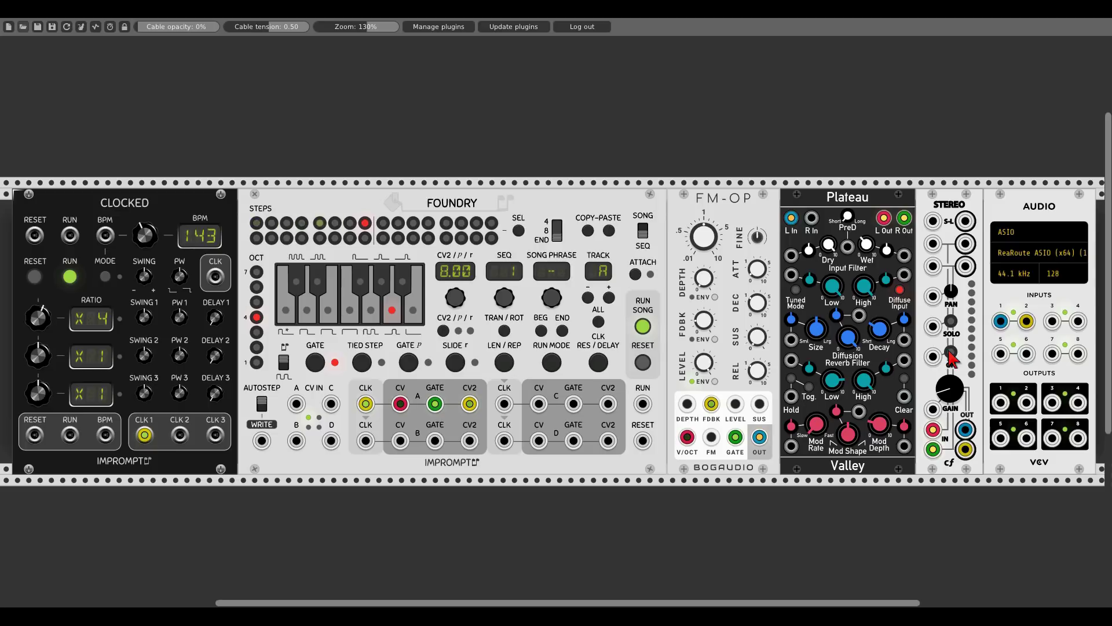
- Patch track A's CV2 output also to FM-OP's SUS input and switch the mixer channel on
drag(760, 404, 470, 404)
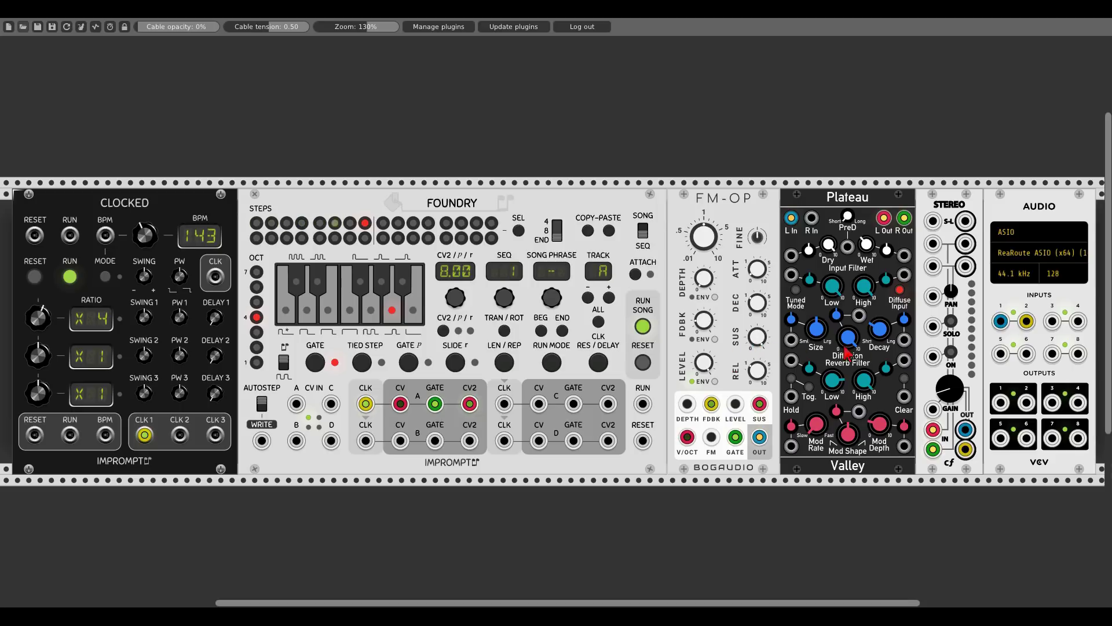
click(951, 351)
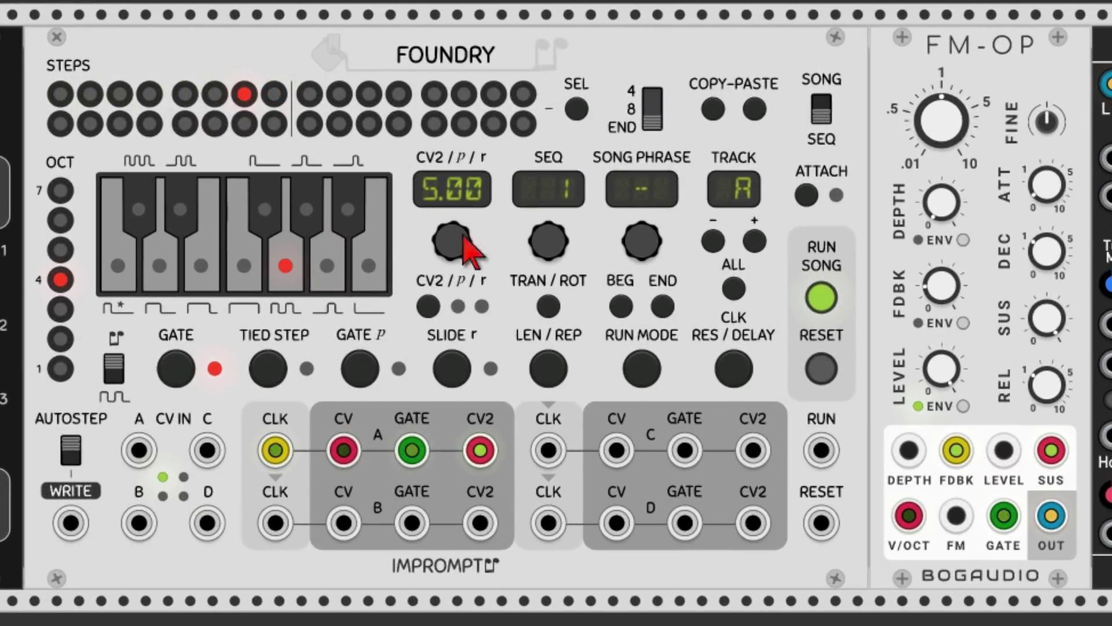
- Set the CV2 value to 10 on step 7 and on step 1 of track A
drag(465, 249, 464, 220)
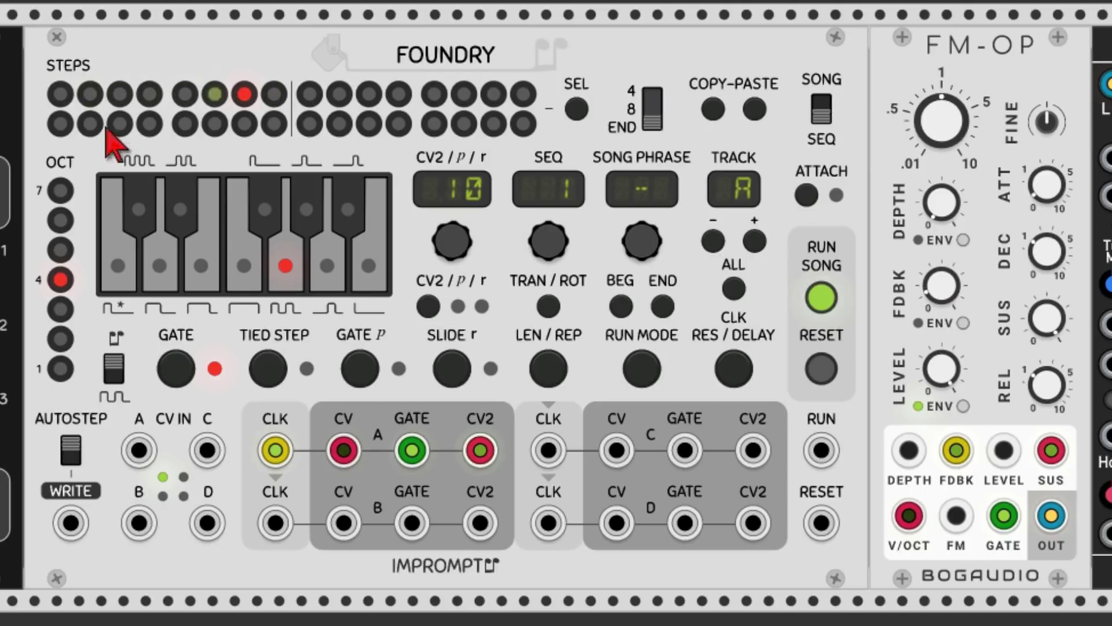
click(60, 93)
drag(451, 240, 484, 211)
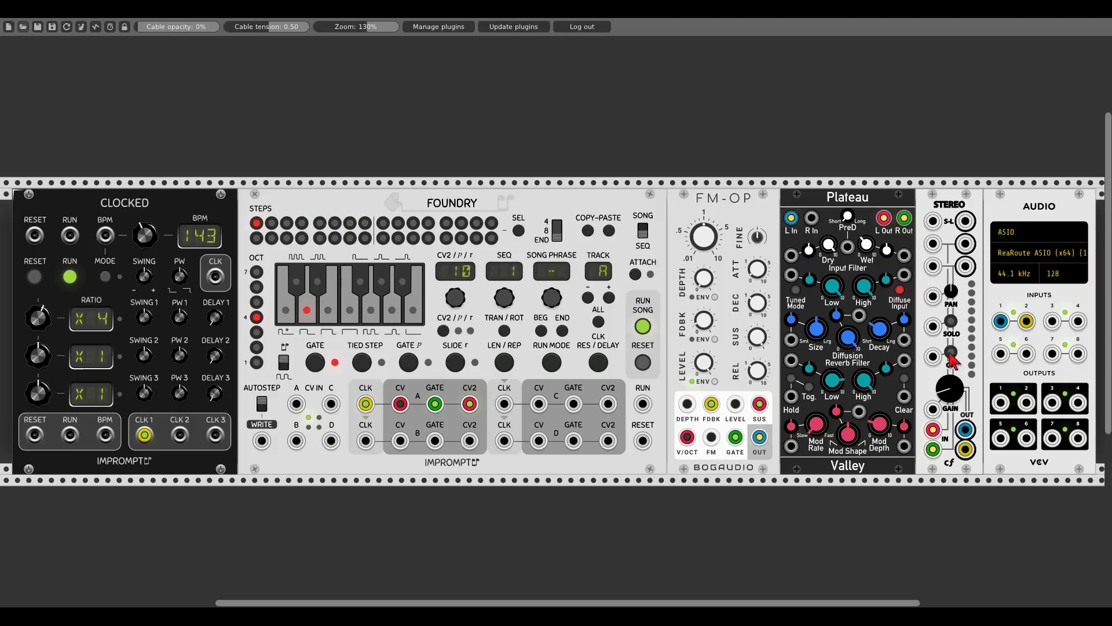
- Set the length of track A's sequence 1 to 8 steps
ctrl+scroll(385, 340, up, 5)
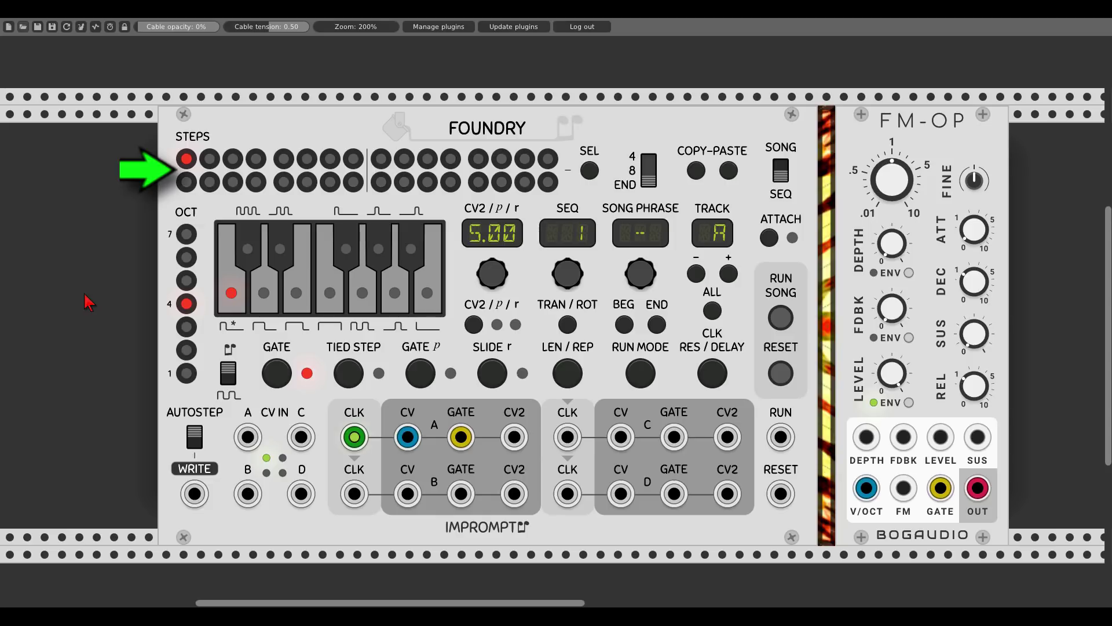
click(569, 374)
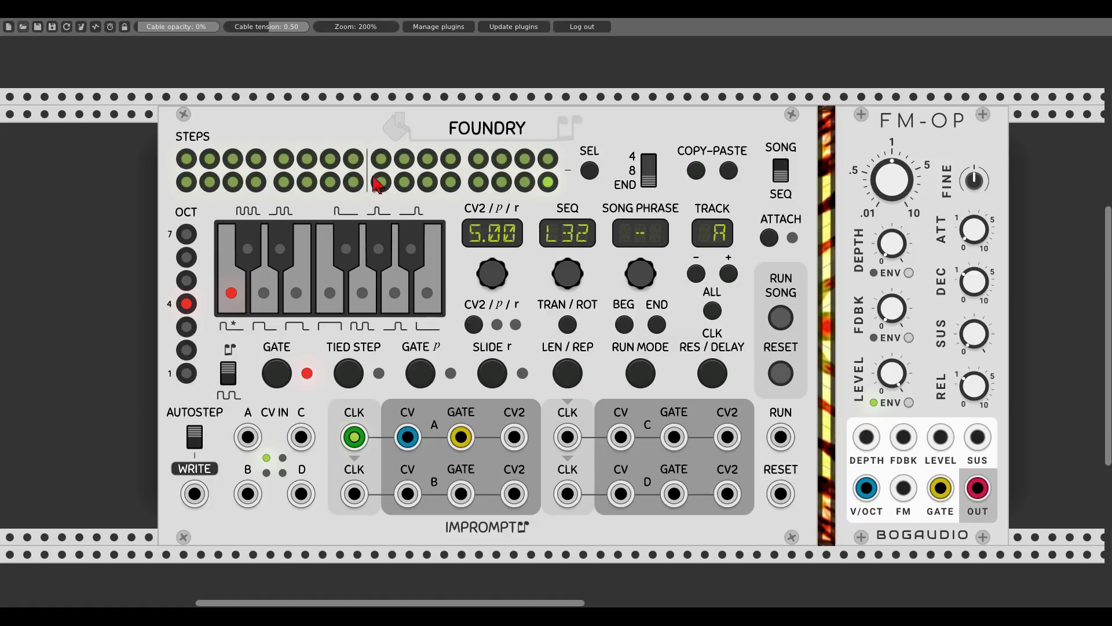
click(353, 160)
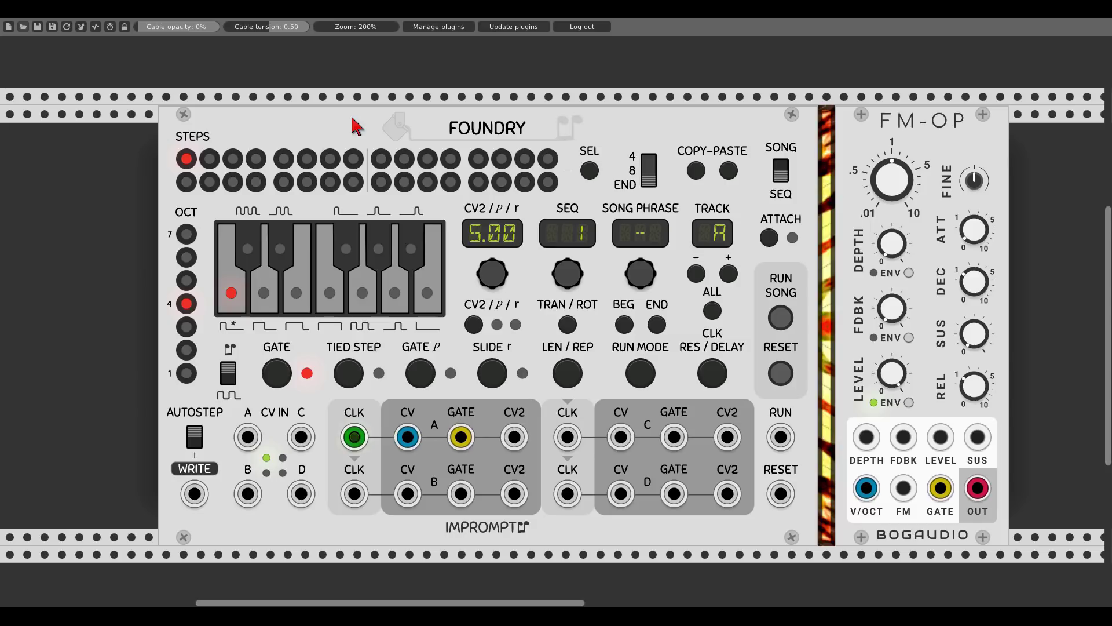
- Enter the notes G on step 3 and A# on step 4 of track A's sequence in octave 4
click(210, 160)
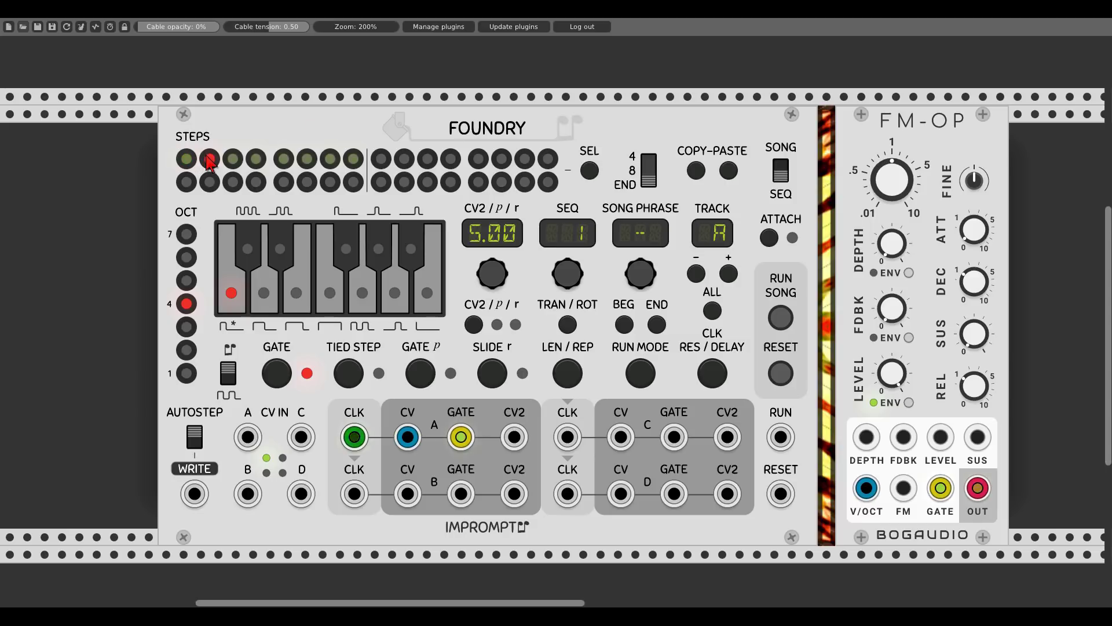
click(234, 160)
click(363, 292)
click(411, 249)
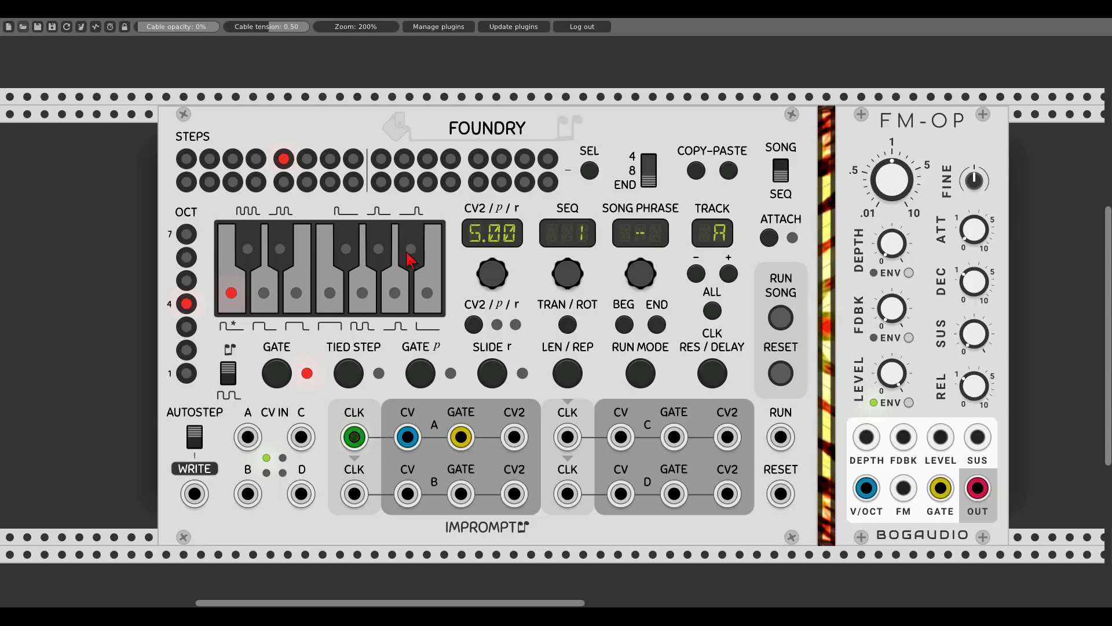
- Enter the octave 5 notes D# on step 5, F on step 7 and A# on step 8 of track A's sequence
click(191, 283)
click(282, 252)
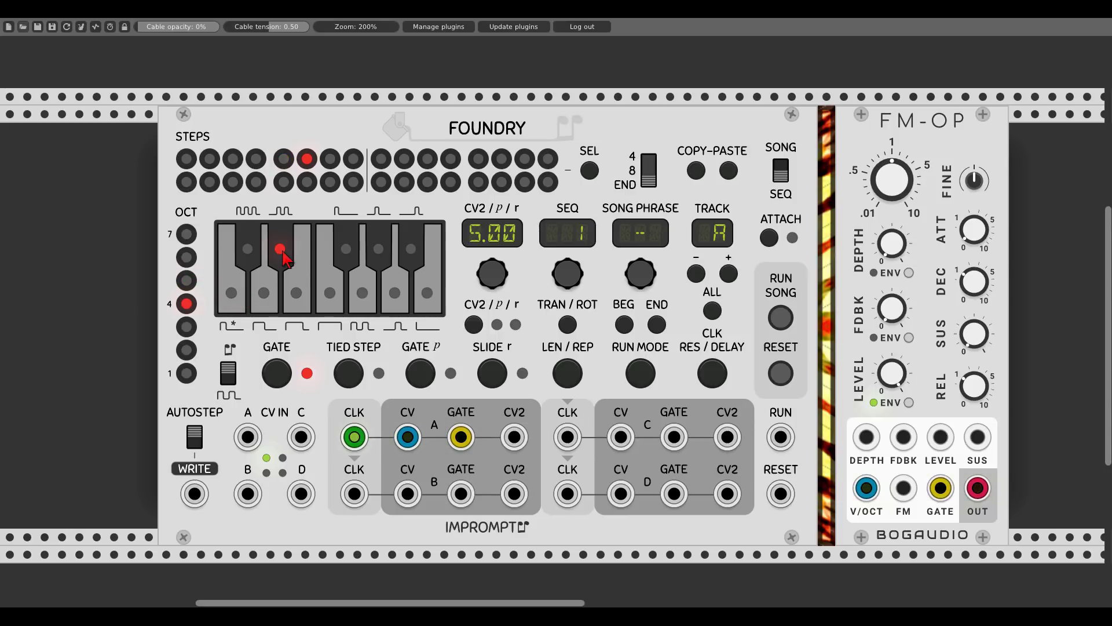
click(191, 282)
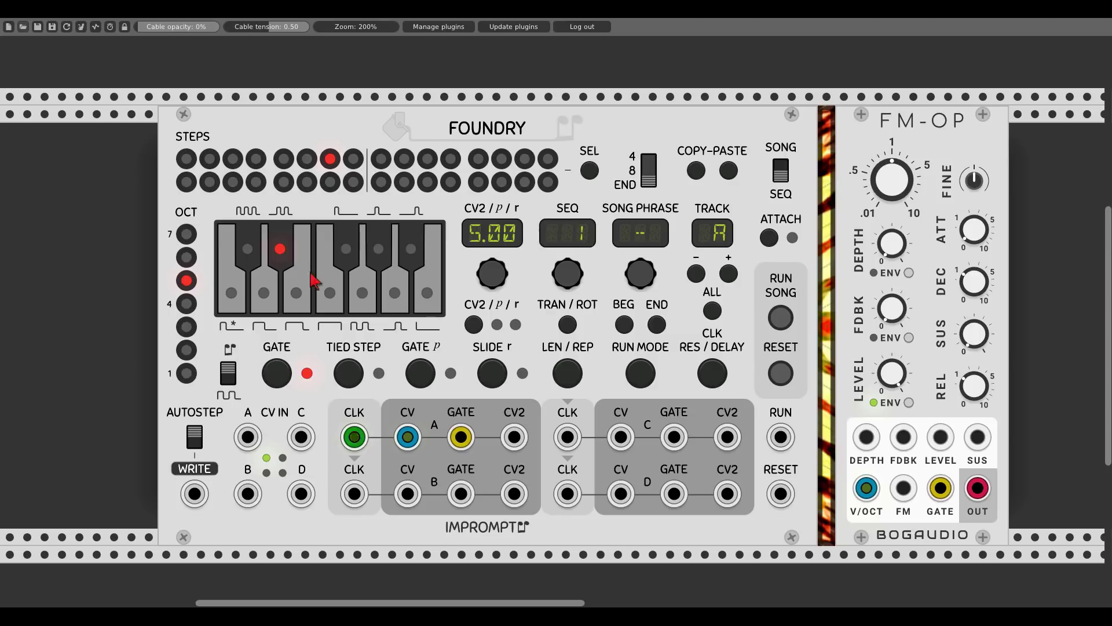
click(330, 292)
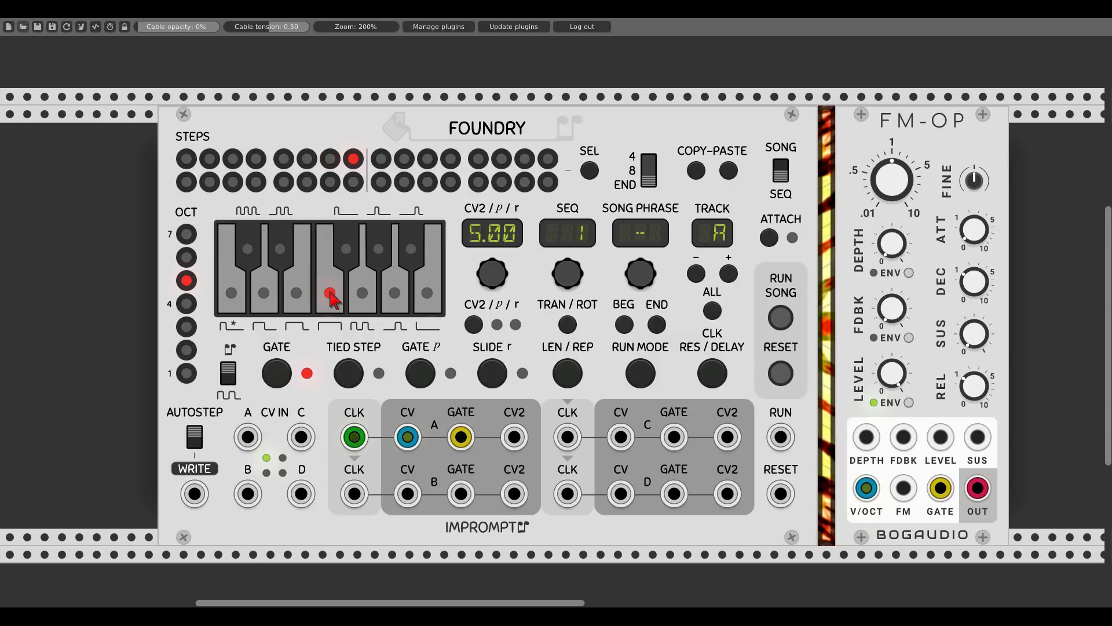
click(412, 249)
- Play track A's sequence briefly, check run mode FWD and listen to it once more
click(781, 318)
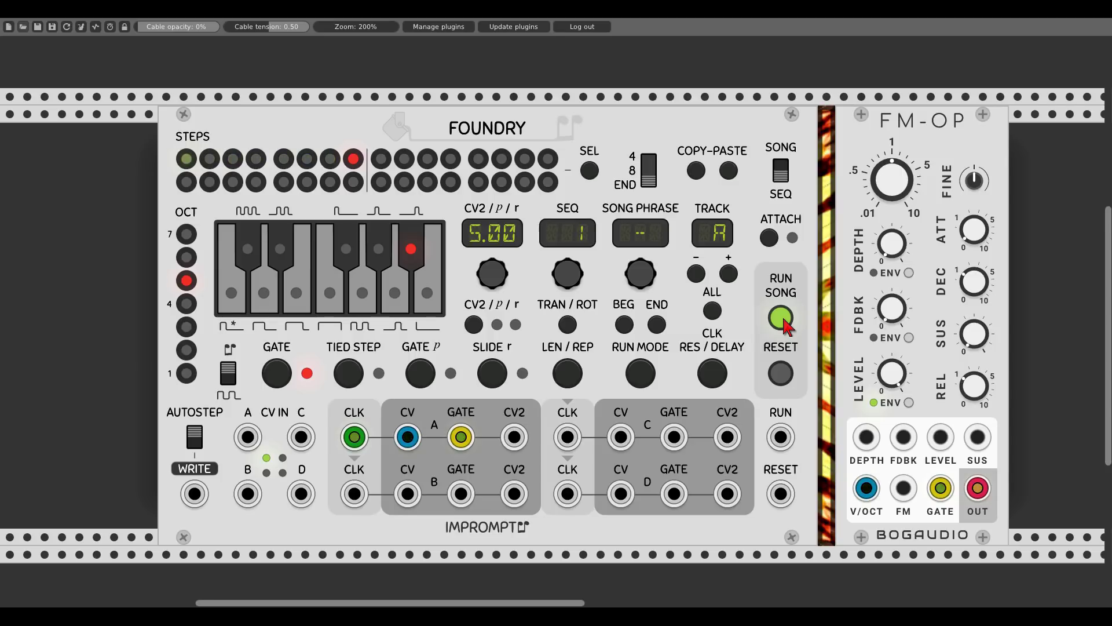
click(782, 318)
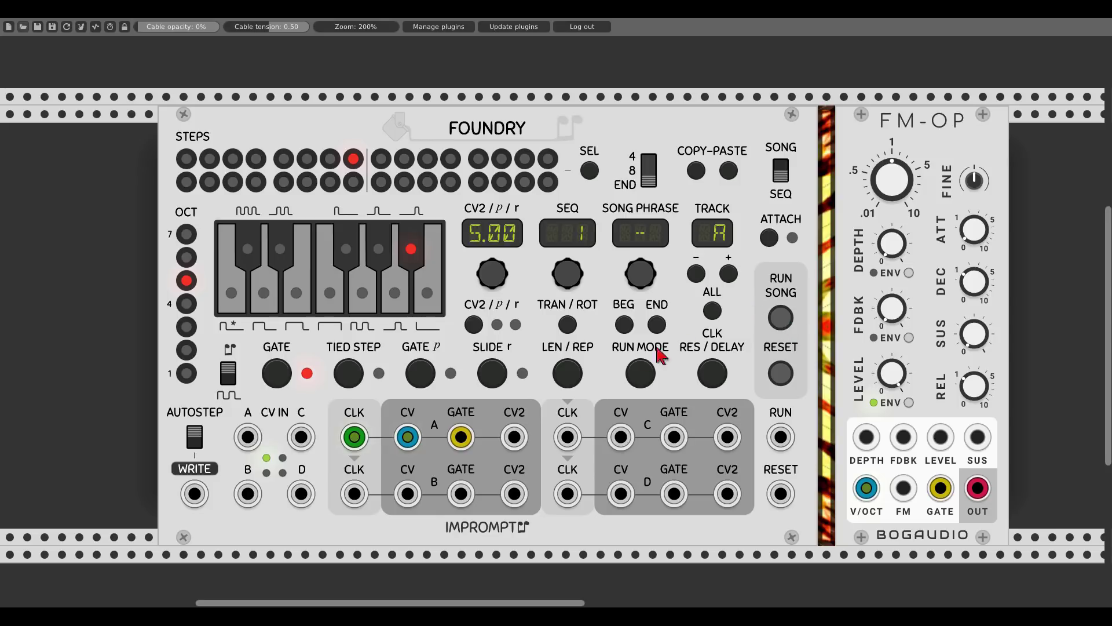
click(637, 377)
mouse_move(640, 282)
mouse_down()
mouse_move(640, 267)
mouse_move(640, 283)
mouse_up()
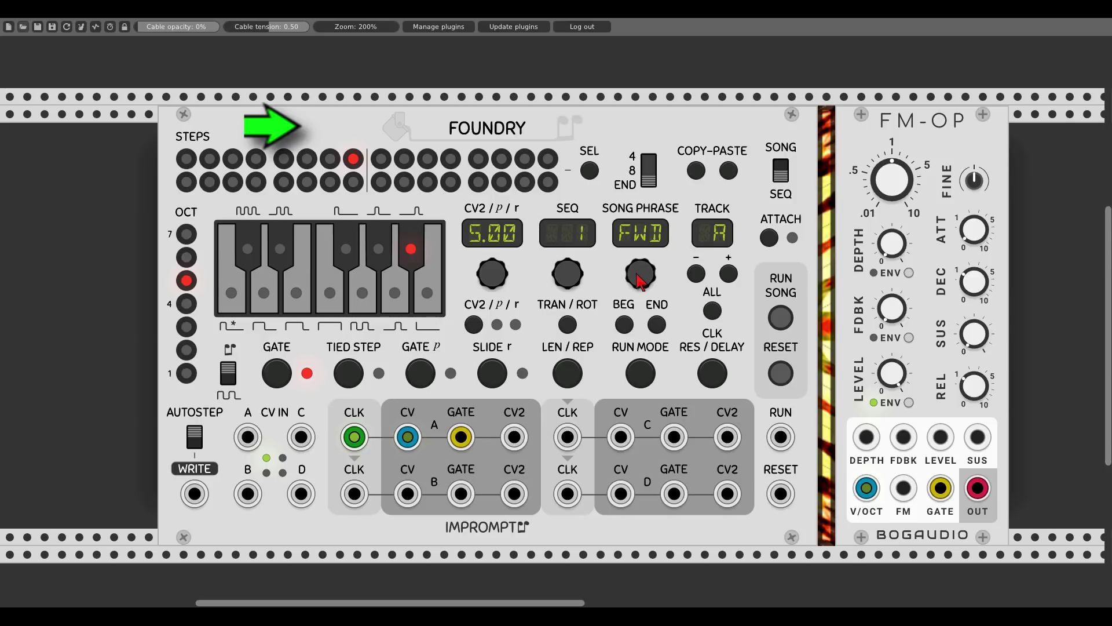
click(780, 318)
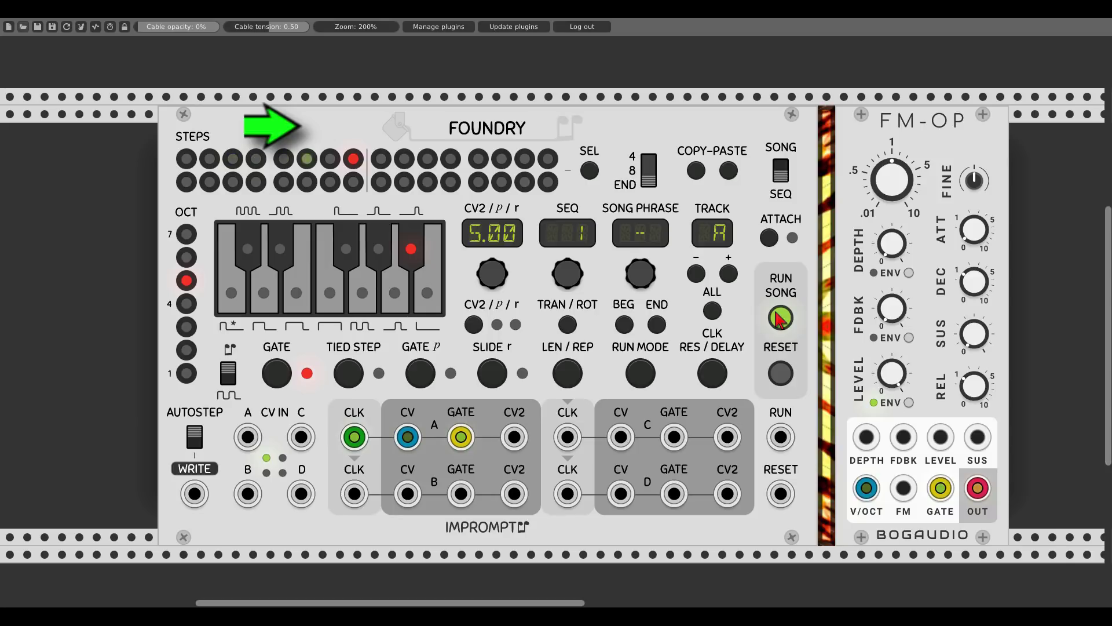
click(780, 318)
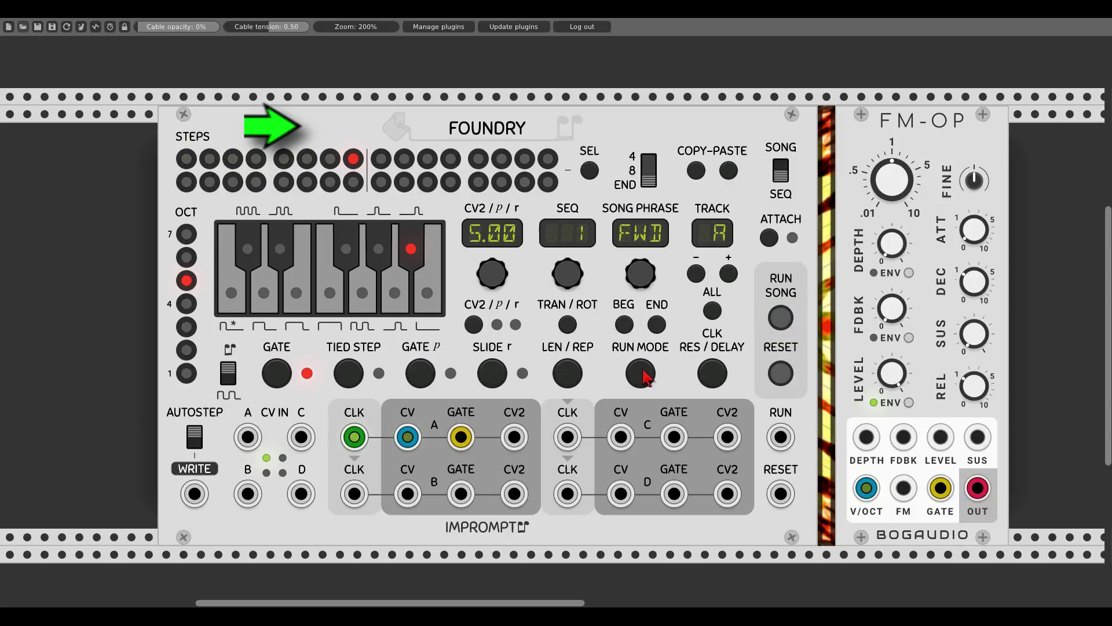
- Try run modes REV and PPG on track A's sequence, playing it briefly in each
drag(640, 282, 640, 274)
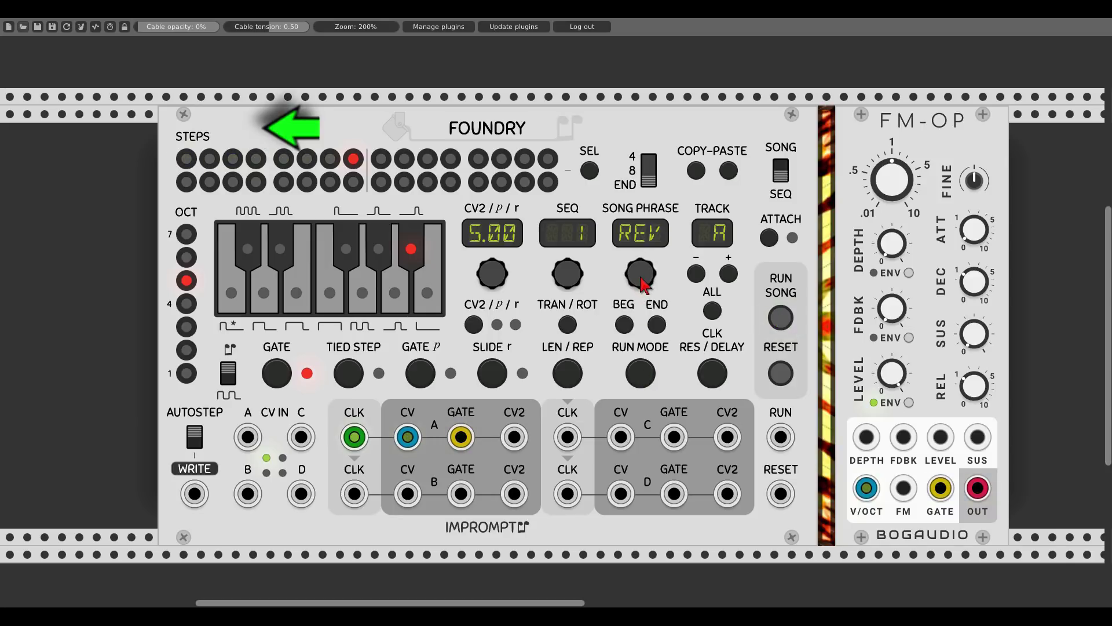
click(778, 319)
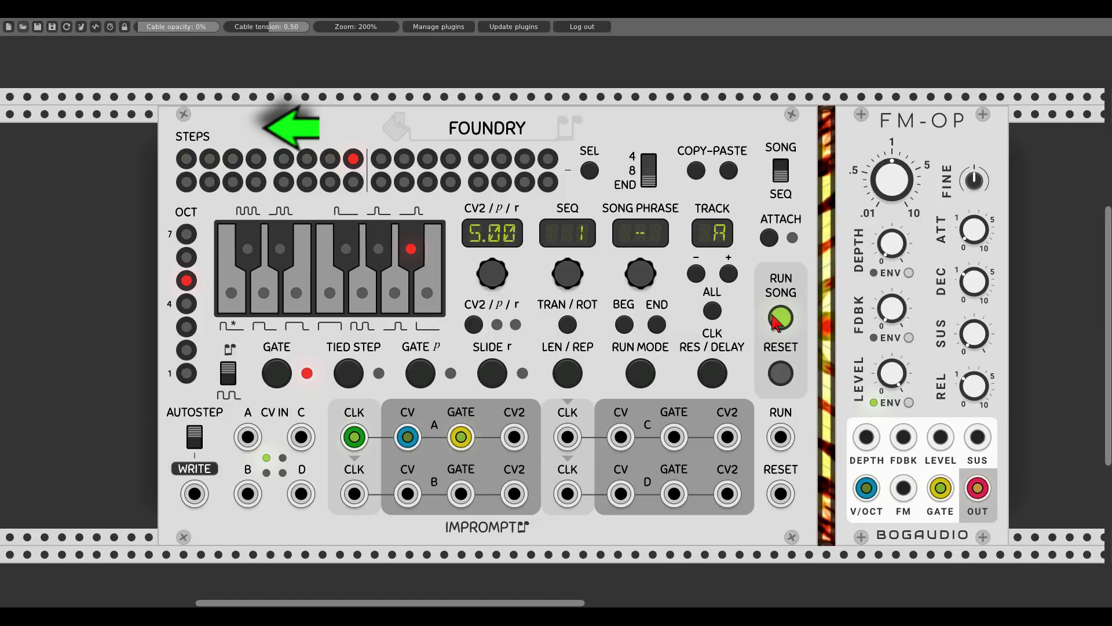
click(778, 319)
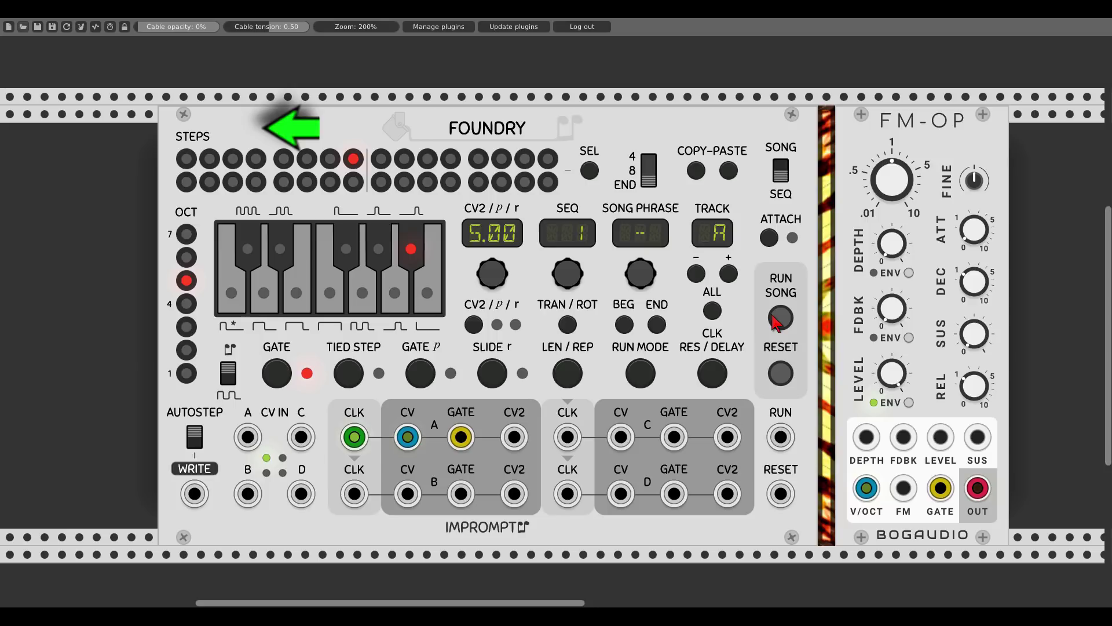
drag(644, 278, 649, 283)
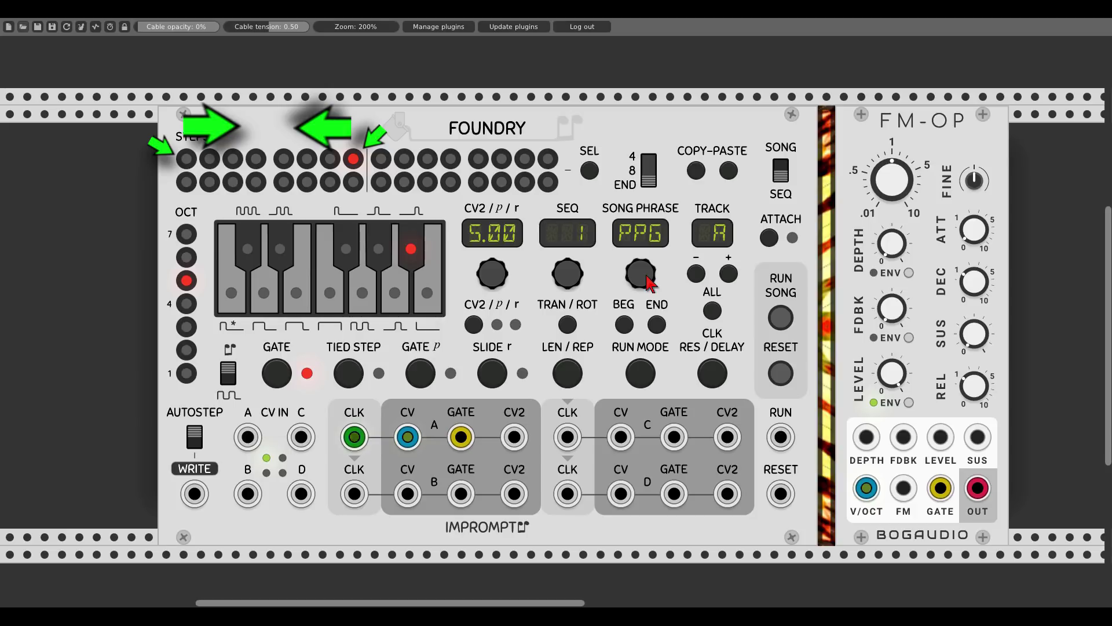
click(781, 317)
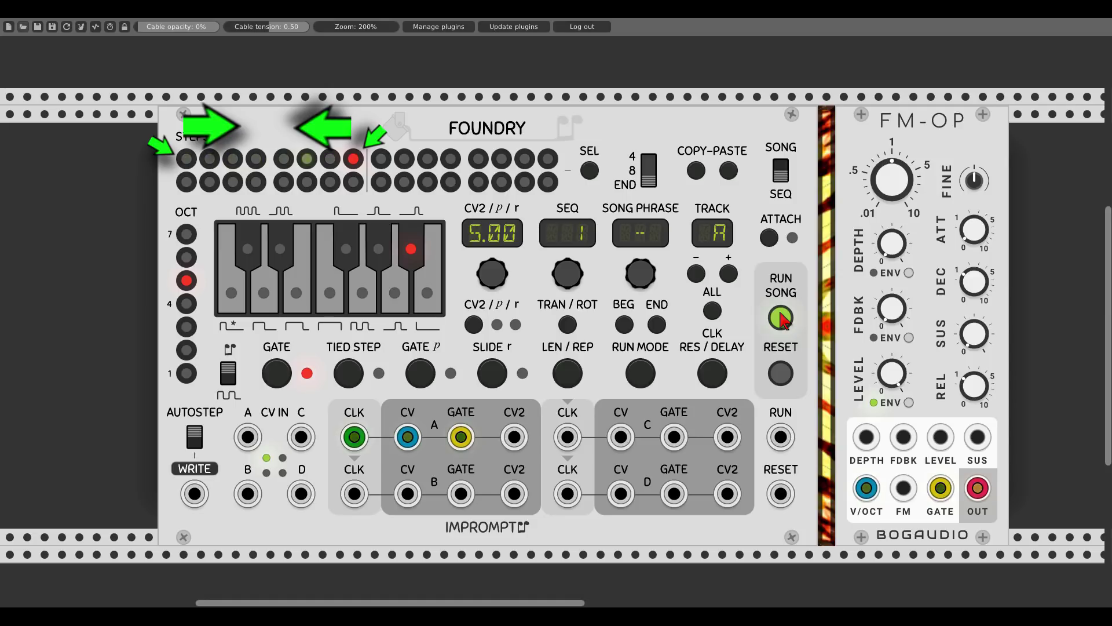
click(780, 318)
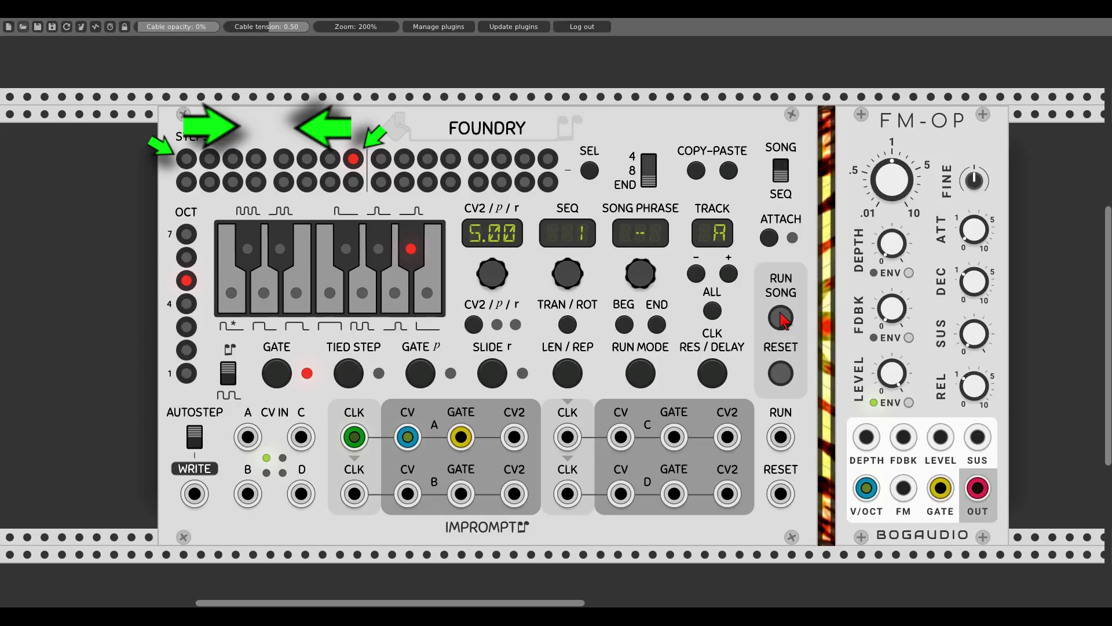
- Try run modes PEN and BRN on track A's sequence, playing it briefly in each
drag(642, 373, 646, 290)
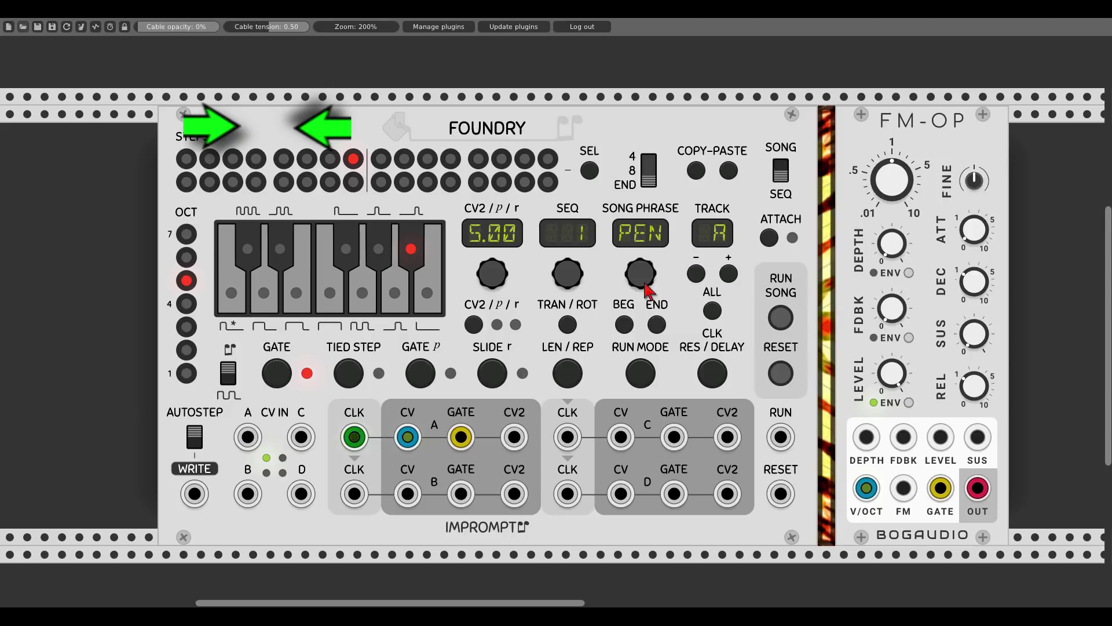
click(781, 319)
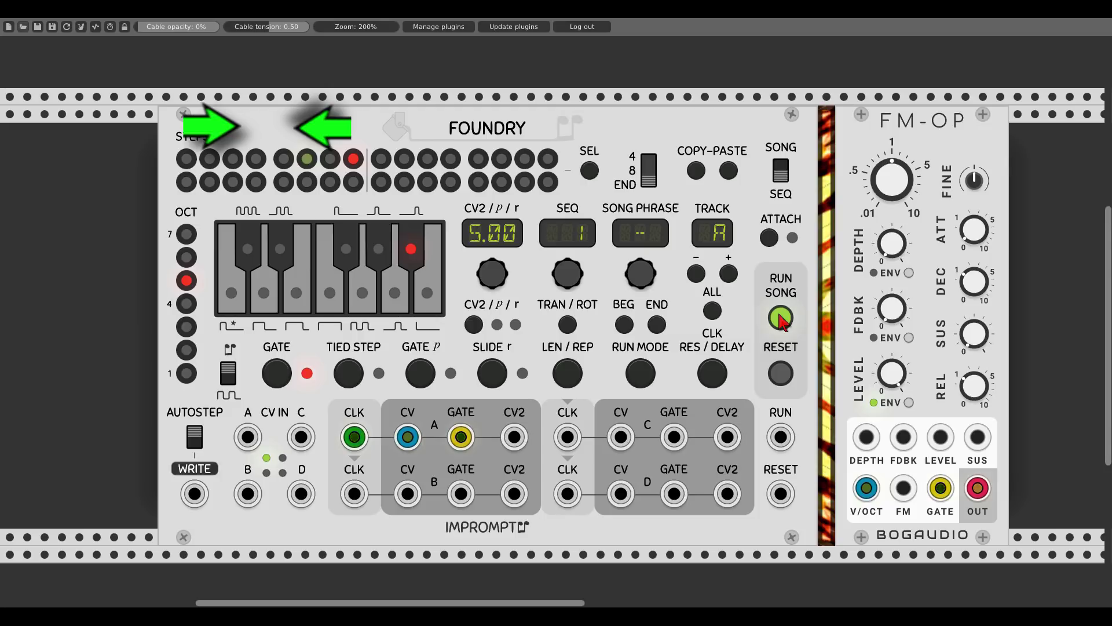
click(780, 317)
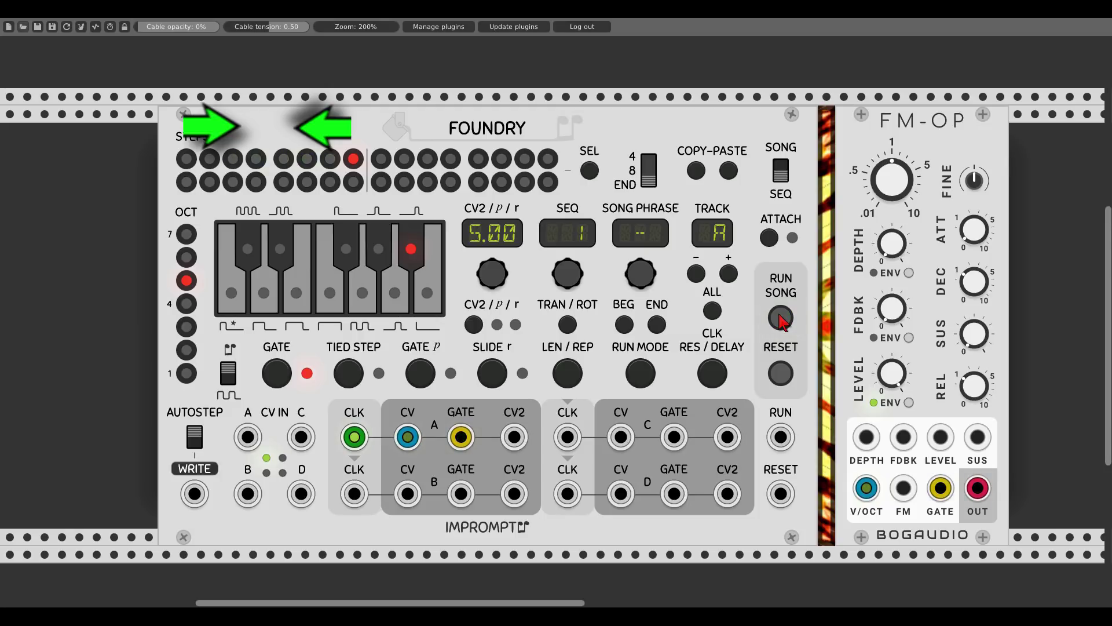
drag(645, 364, 643, 282)
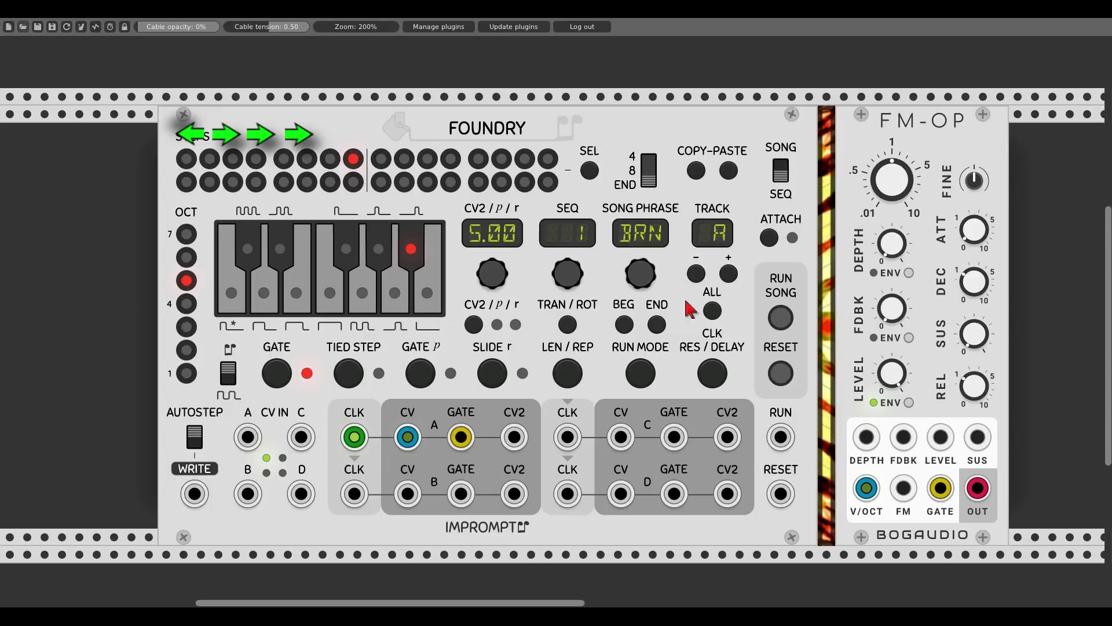
click(782, 317)
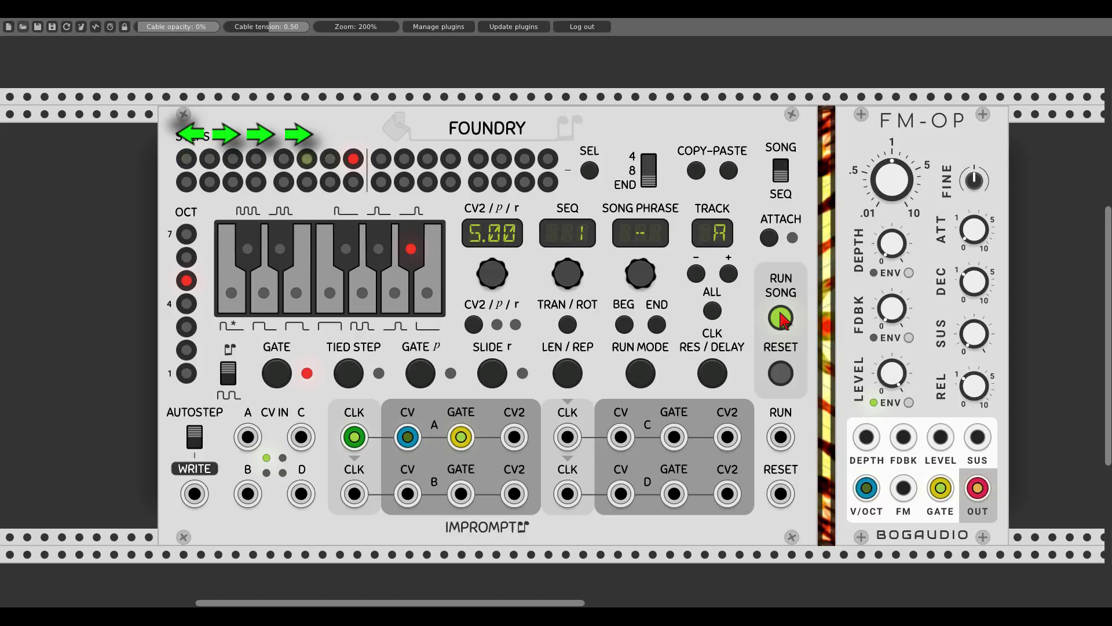
click(781, 318)
- Play the sequence briefly in the run mode following BRN, and set the run mode to TKA
drag(645, 370, 643, 273)
click(780, 319)
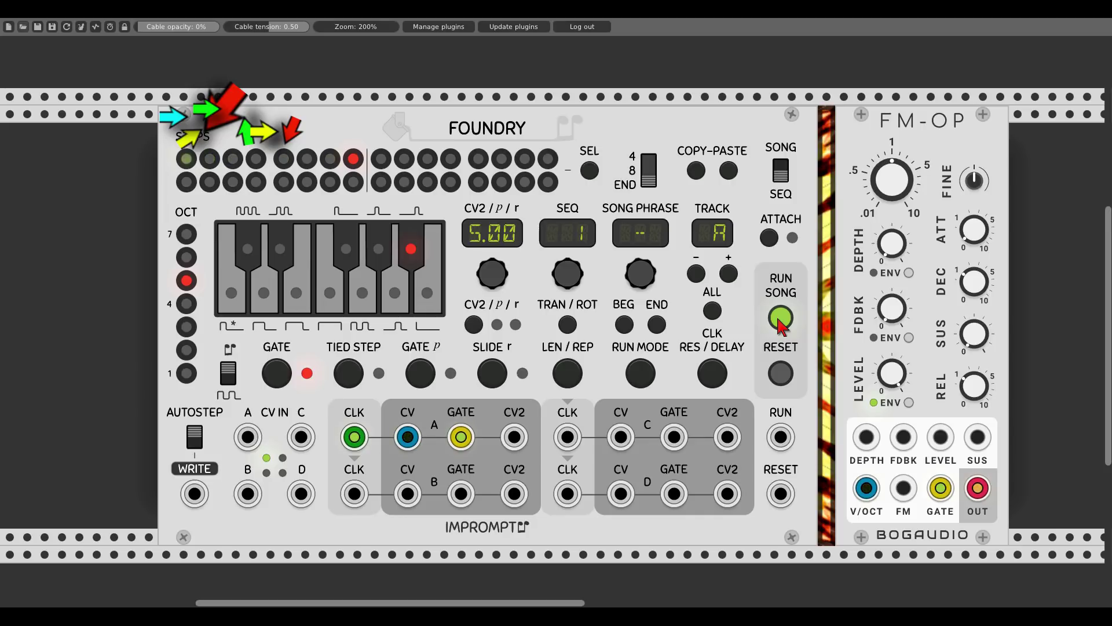
click(781, 319)
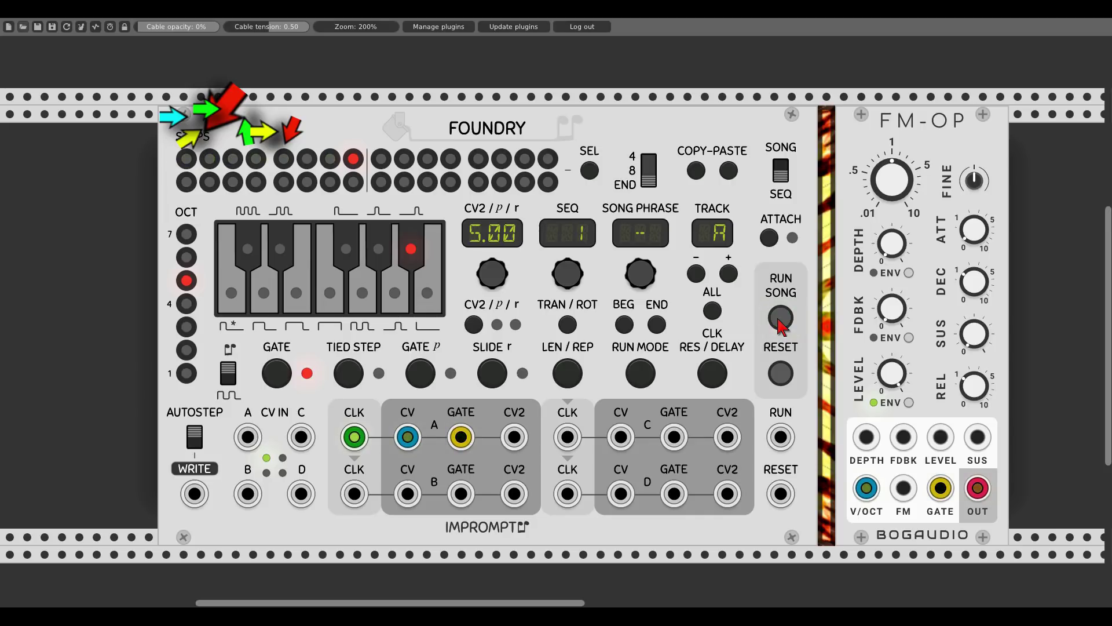
drag(637, 369, 641, 287)
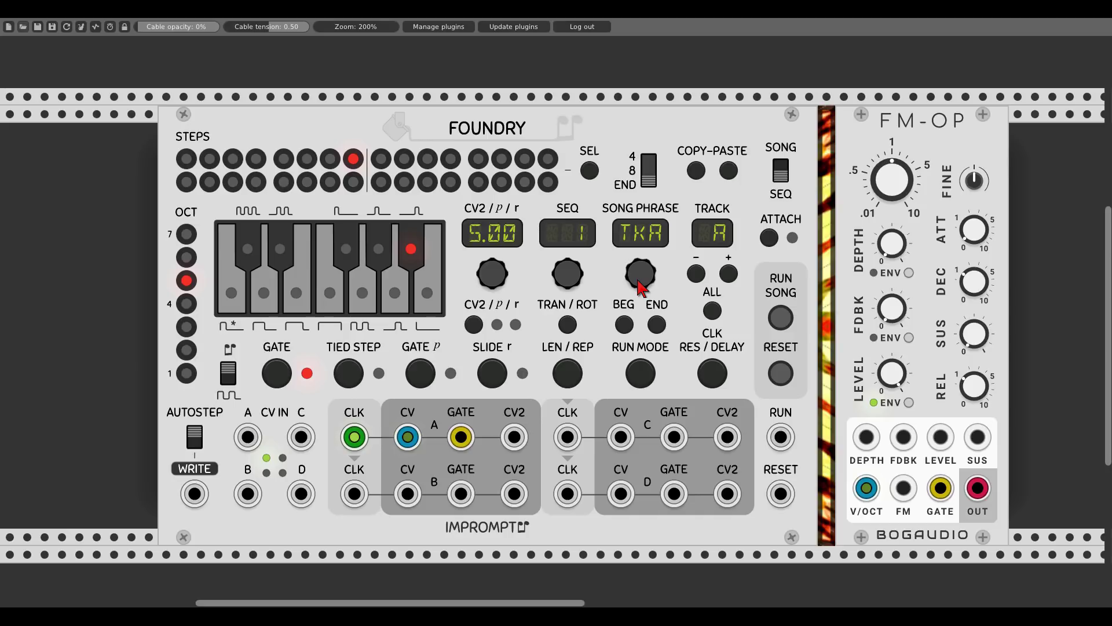
- Audition the sequence transposed by +12 and by -12 semitones, restoring its original pitch and stopping playback
click(568, 325)
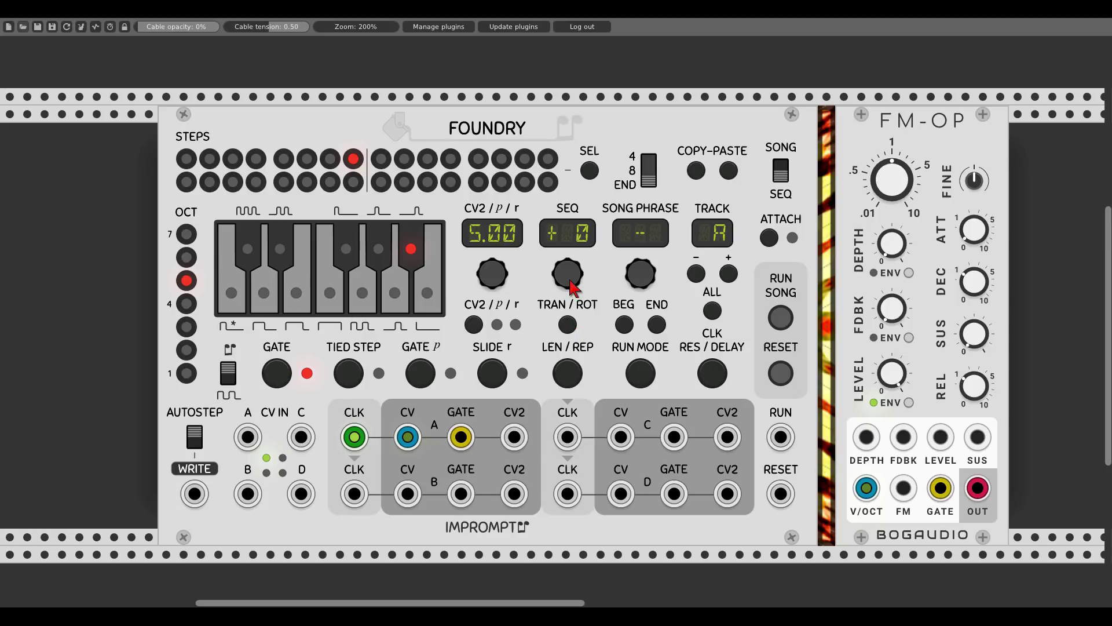
drag(567, 273, 567, 259)
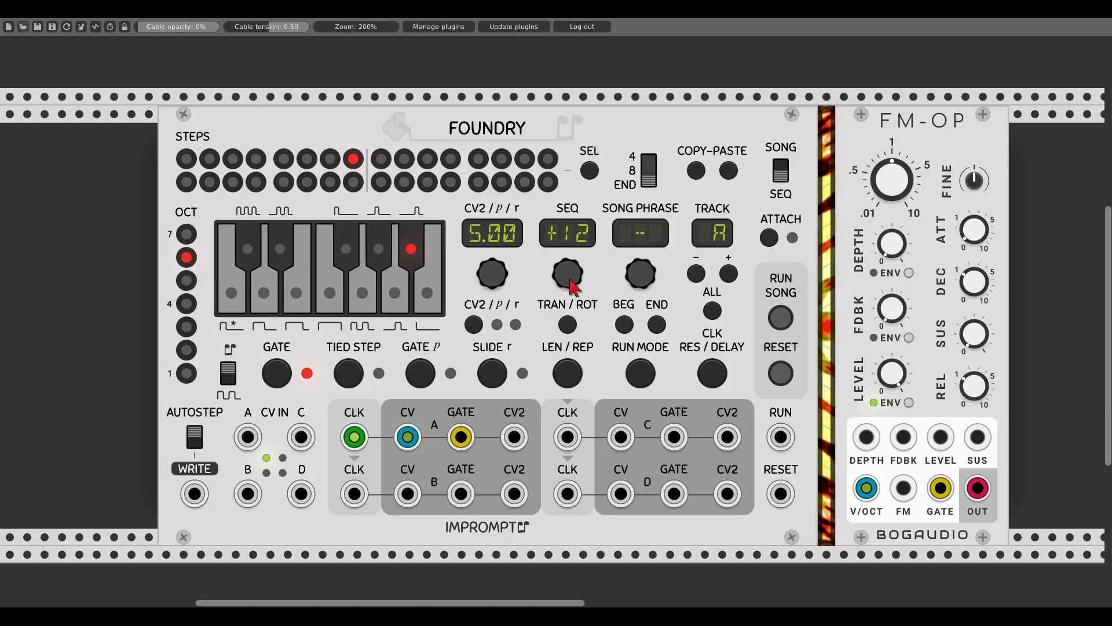
click(781, 318)
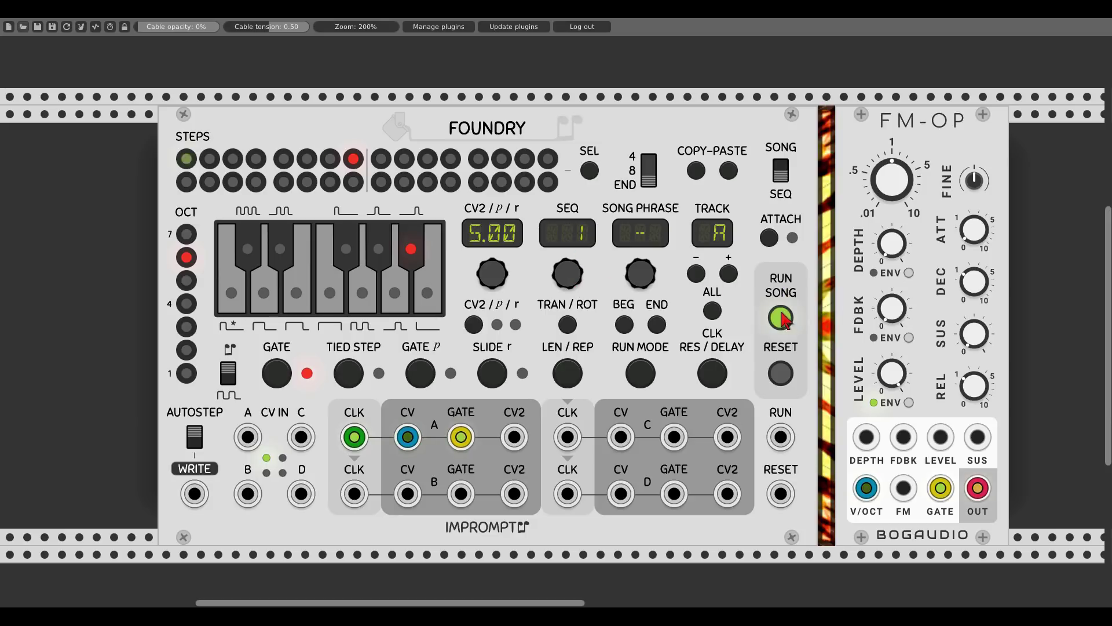
click(567, 324)
mouse_move(571, 274)
mouse_down()
mouse_move(571, 296)
mouse_move(568, 267)
mouse_up()
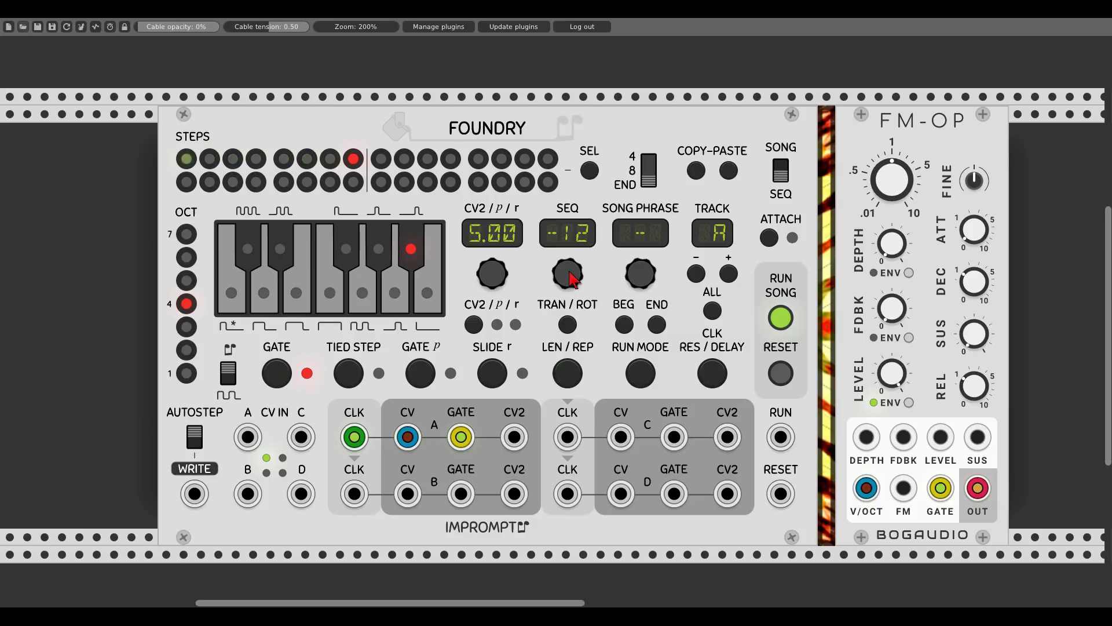
click(785, 320)
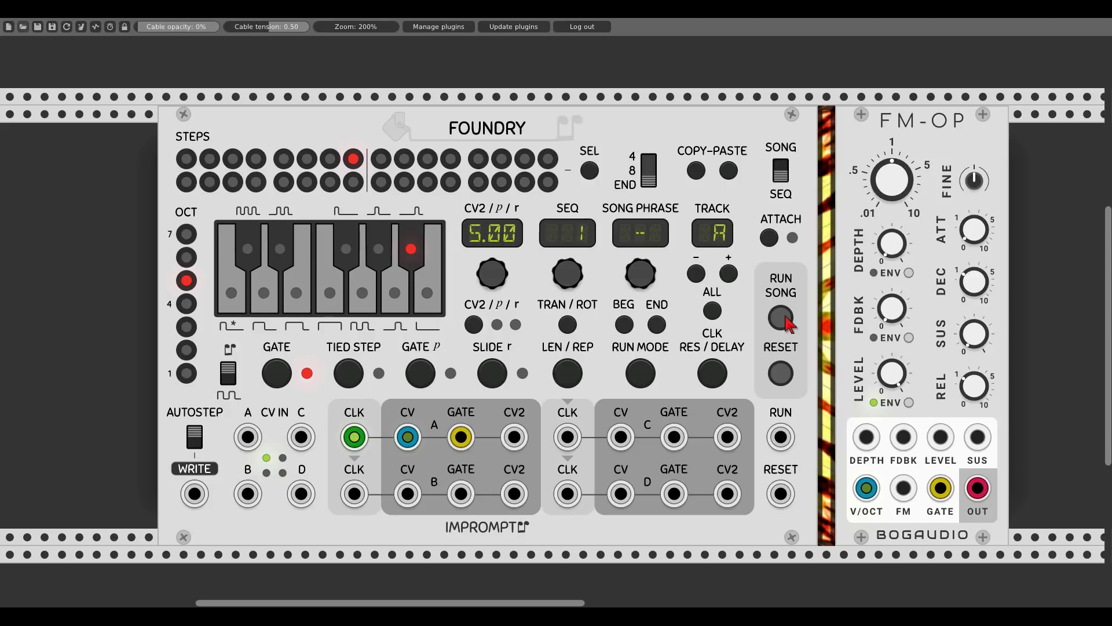
- Rotate track A's sequence forward by 4 steps while it plays, and stop playback
click(786, 320)
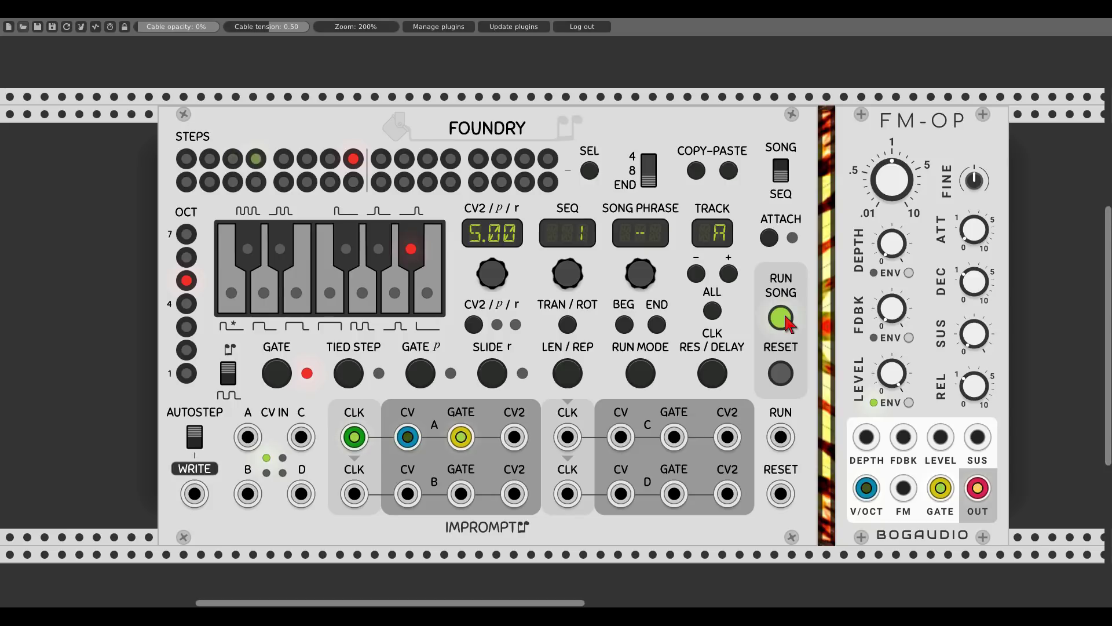
click(567, 324)
click(570, 323)
drag(568, 278, 567, 281)
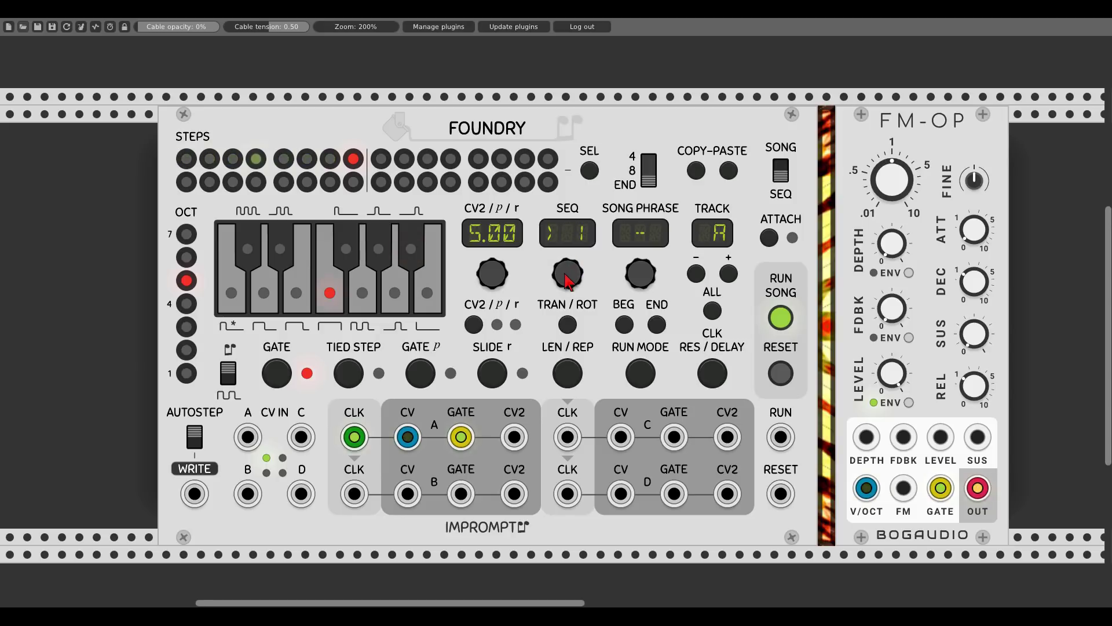
drag(568, 280, 568, 280)
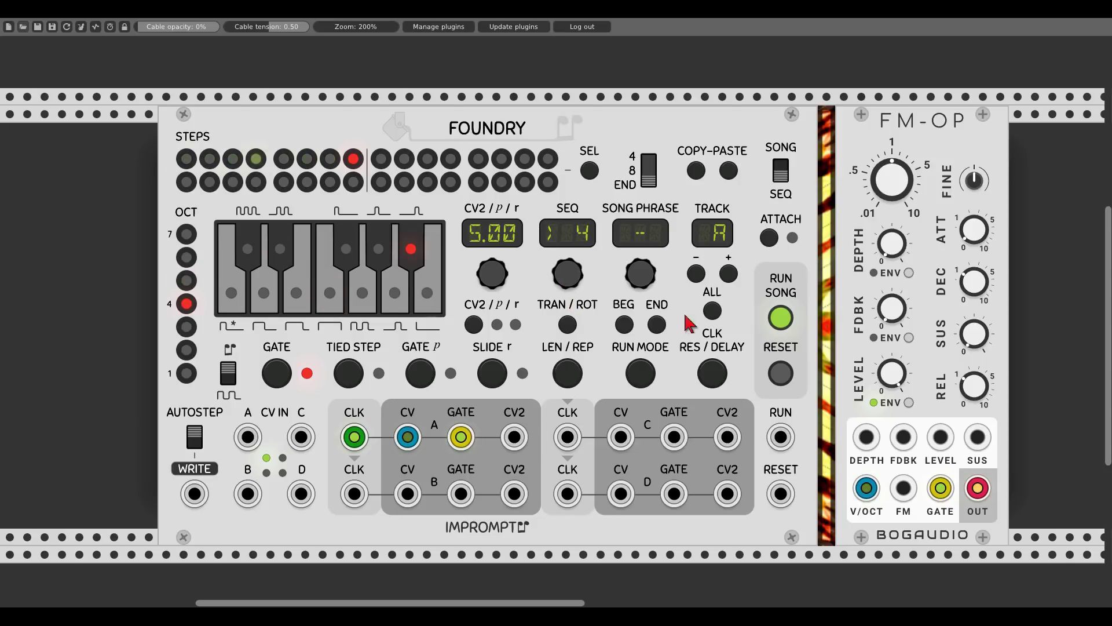
click(785, 322)
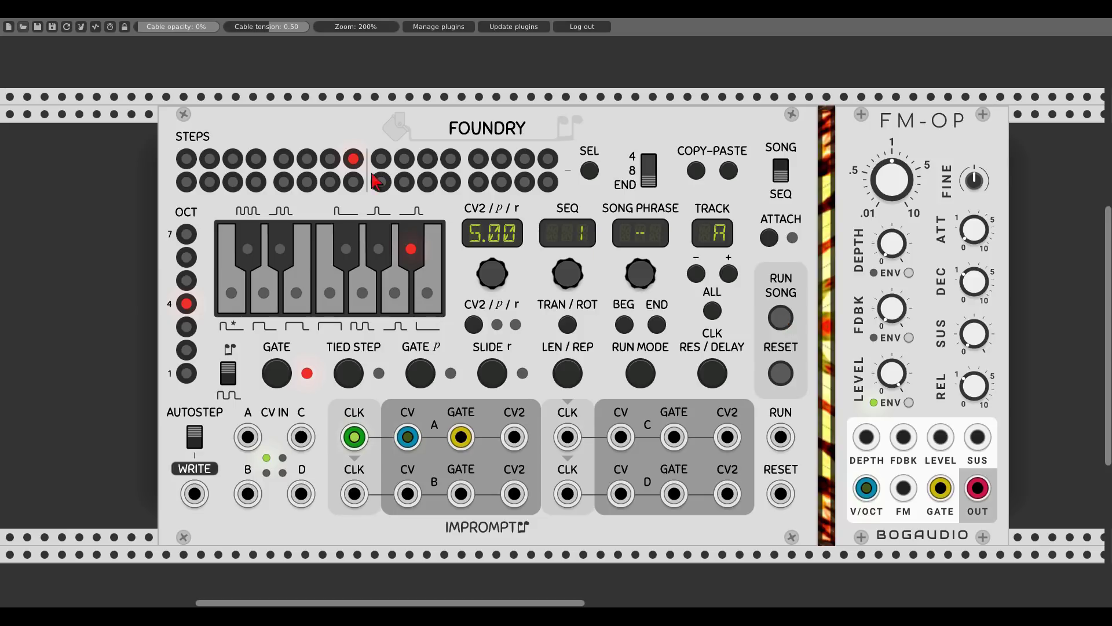
- Turn off the gates on steps 3 and 7 of track A's sequence
click(235, 161)
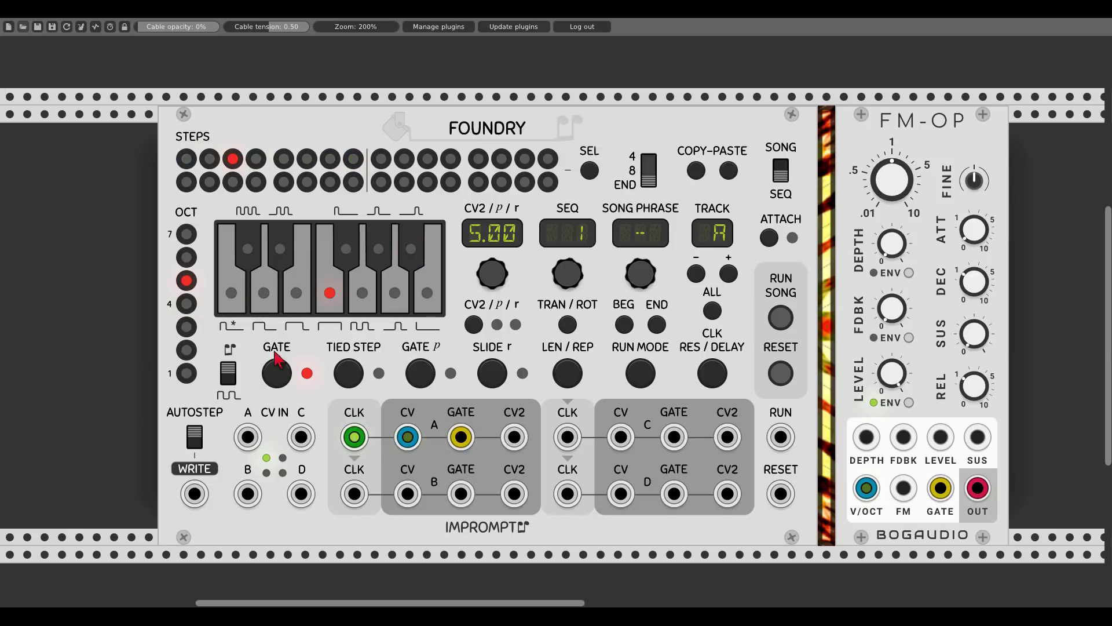
click(277, 373)
click(279, 365)
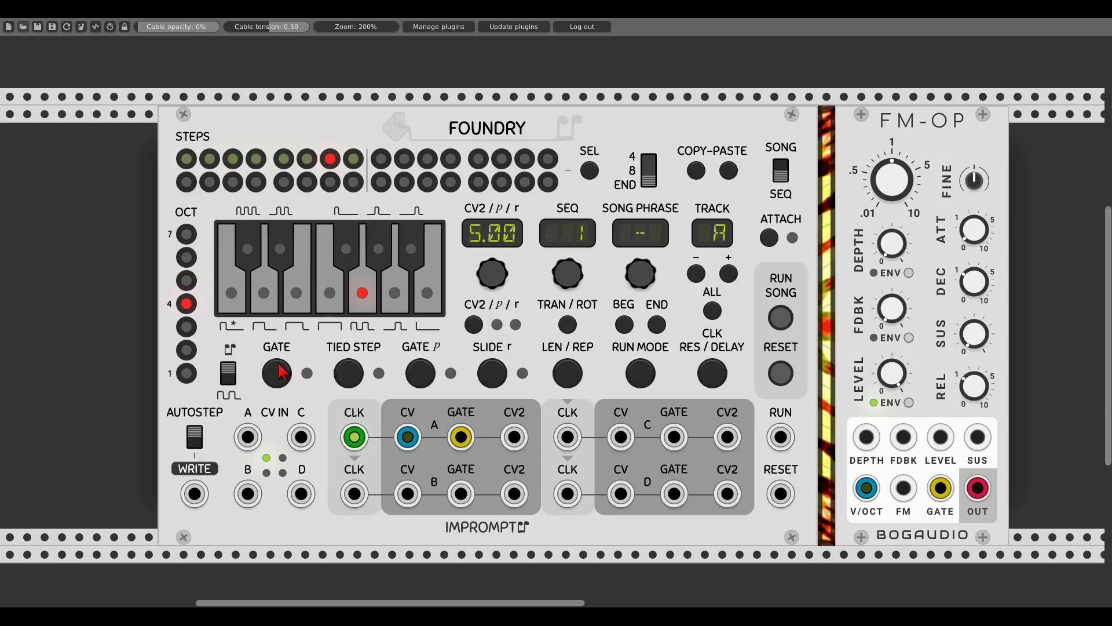
- Audition the sequence with its two gates off, stop playback, and make steps 7 and 3 of track A tied steps
click(780, 319)
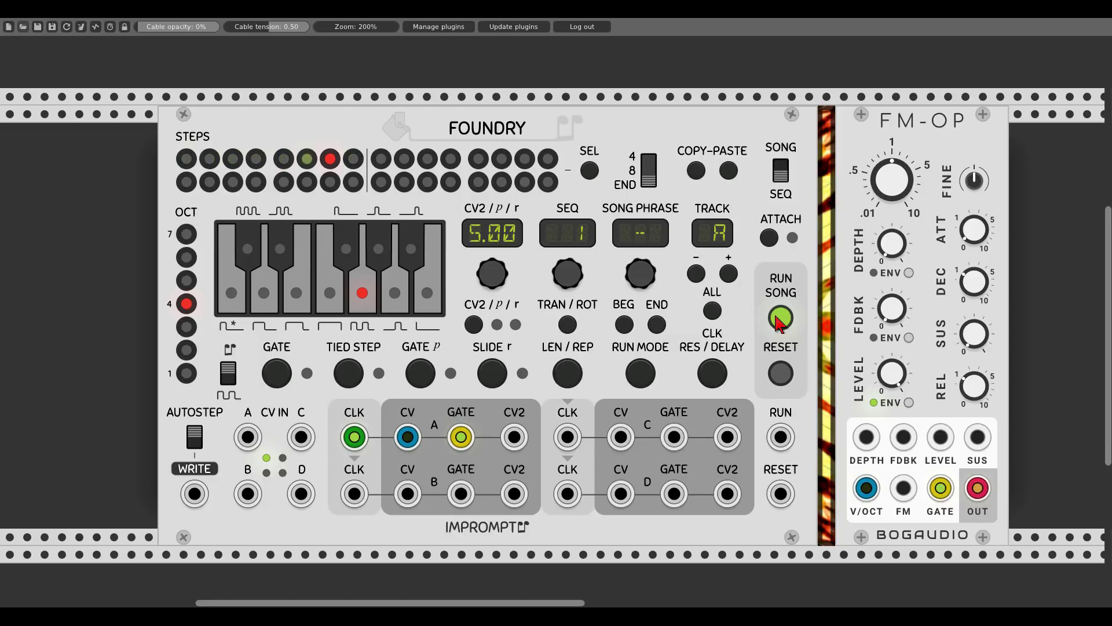
click(778, 319)
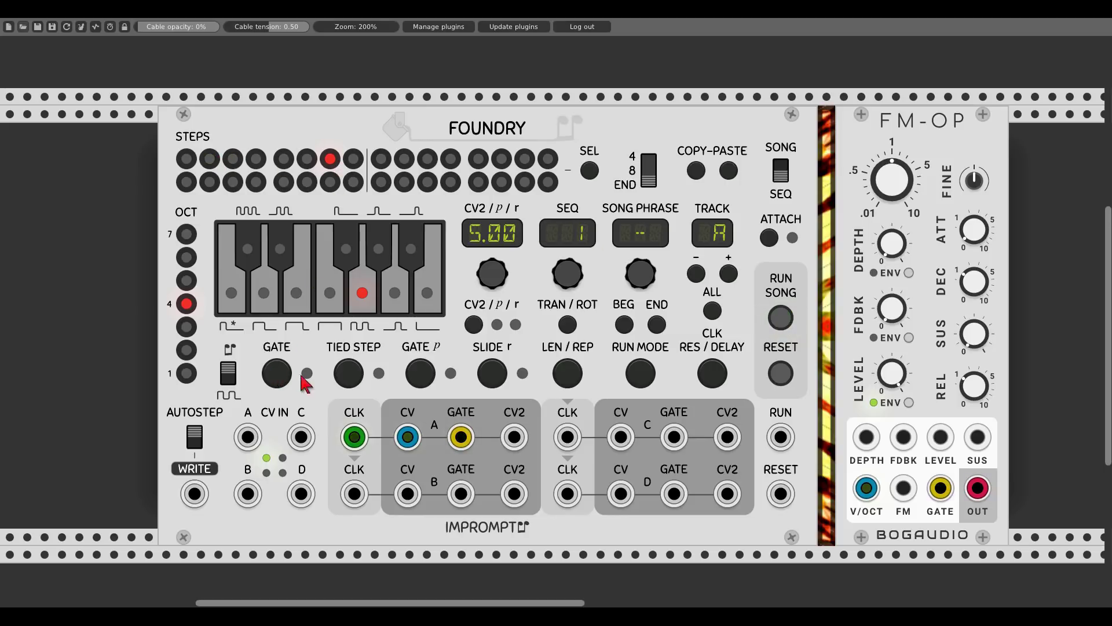
click(349, 375)
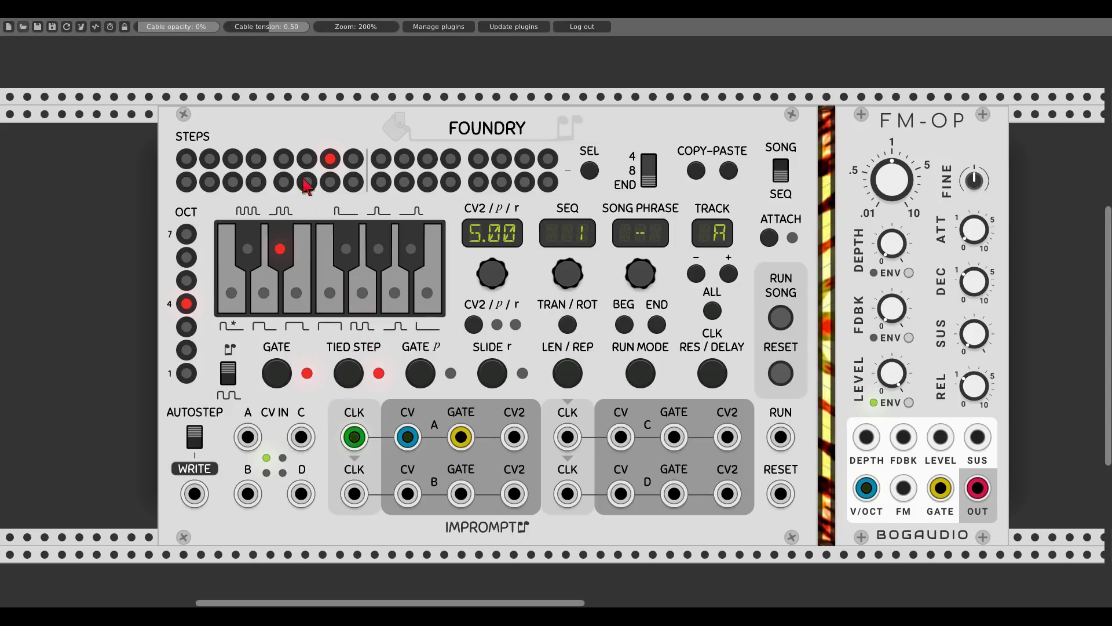
click(307, 160)
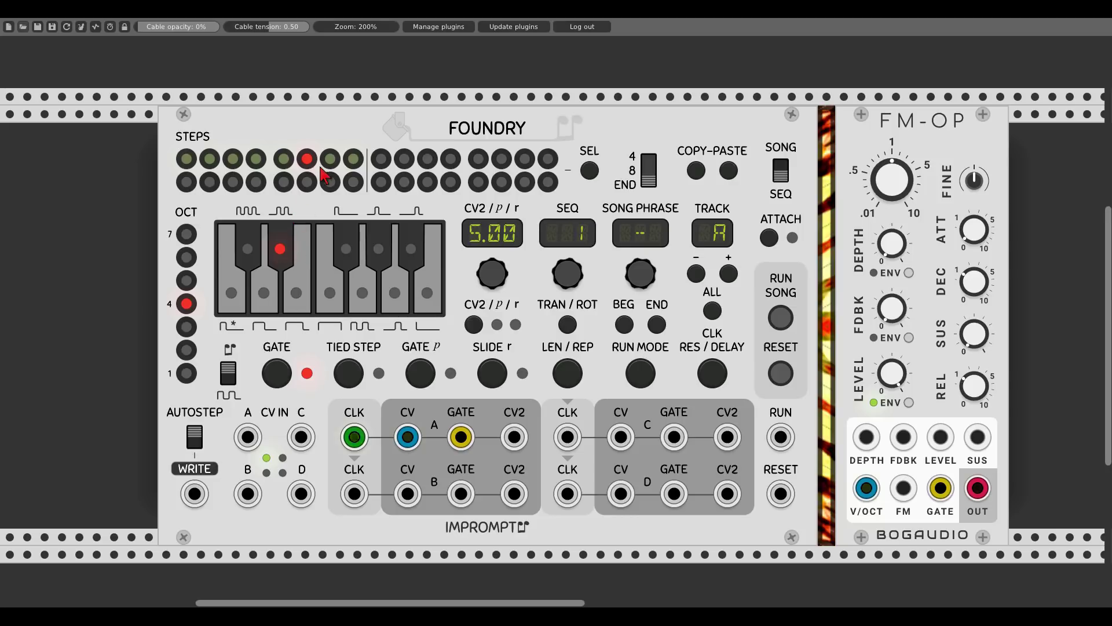
click(217, 161)
click(232, 159)
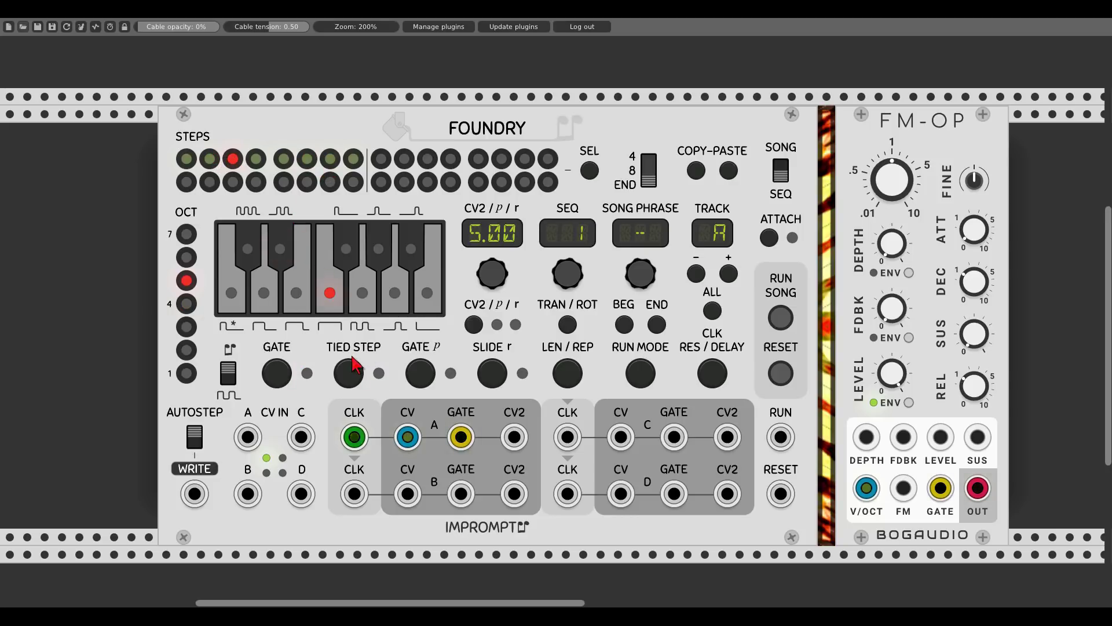
click(352, 371)
- Raise the FM-OP sustain level while the sequence with tied steps plays, and stop playback
click(787, 318)
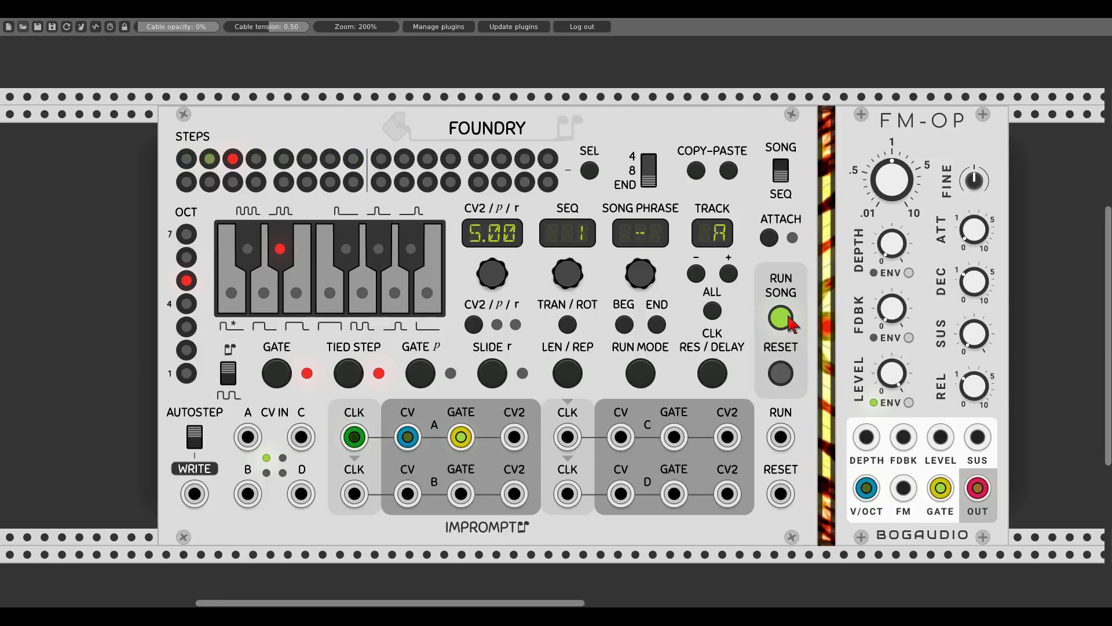
drag(972, 347, 1006, 387)
click(781, 318)
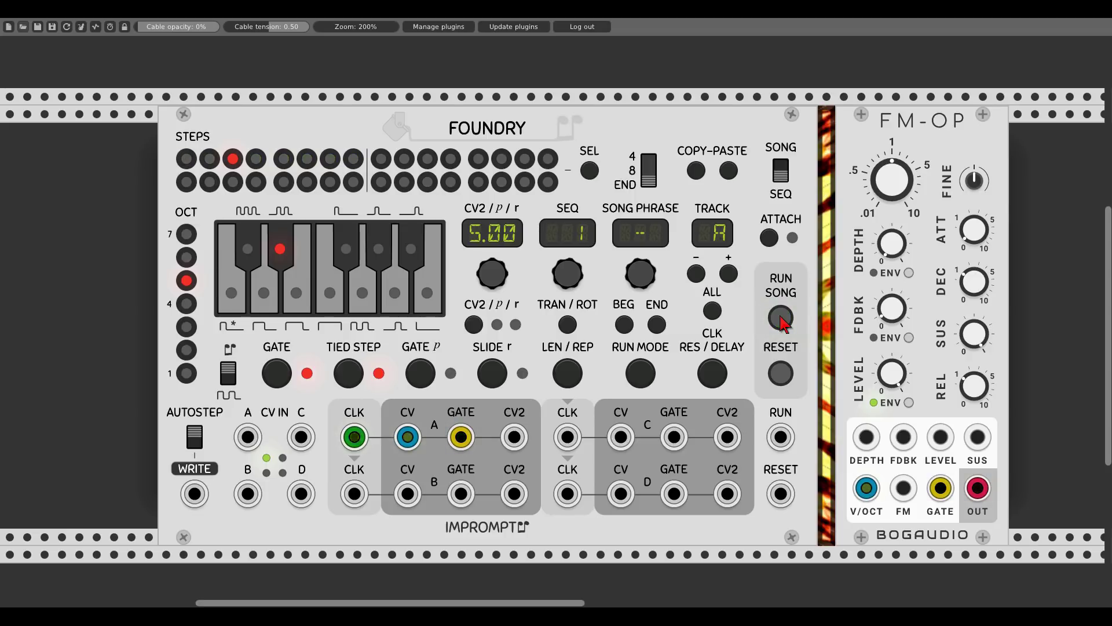
- Audition the sequence with Hold tied notes disabled and the gates turned off on tied steps 3 and 7, and stop playback
right_click(459, 137)
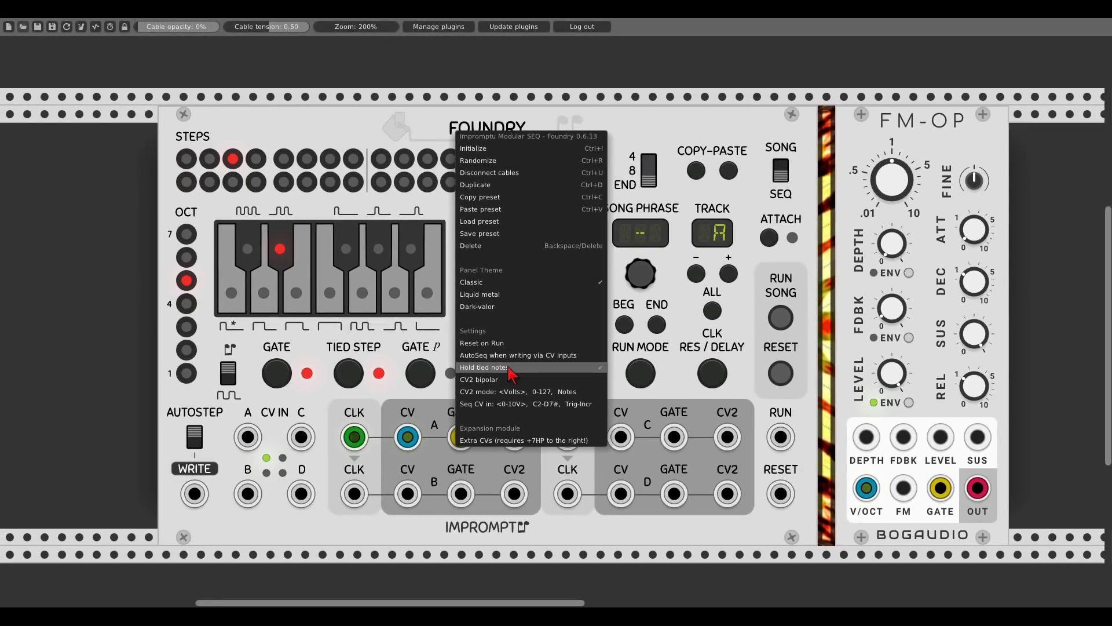
click(512, 368)
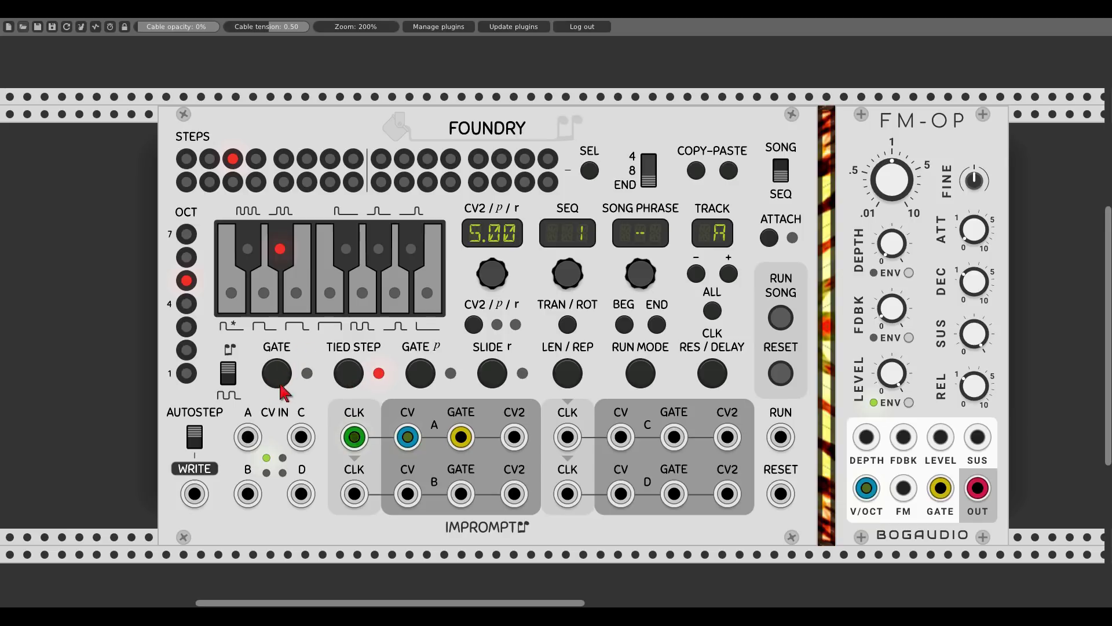
click(330, 164)
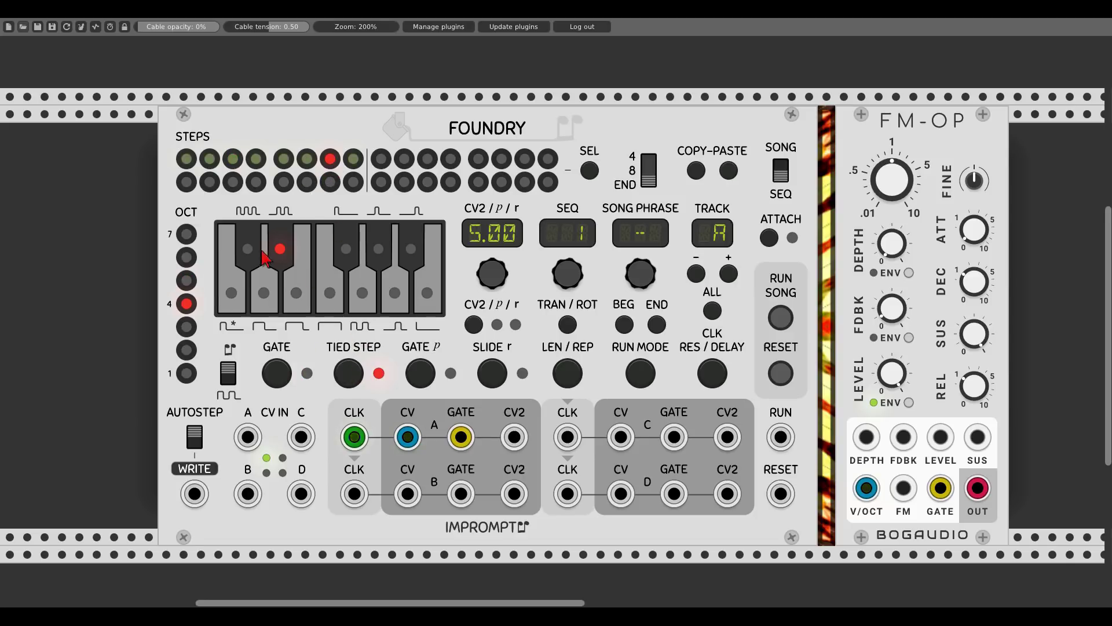
click(781, 317)
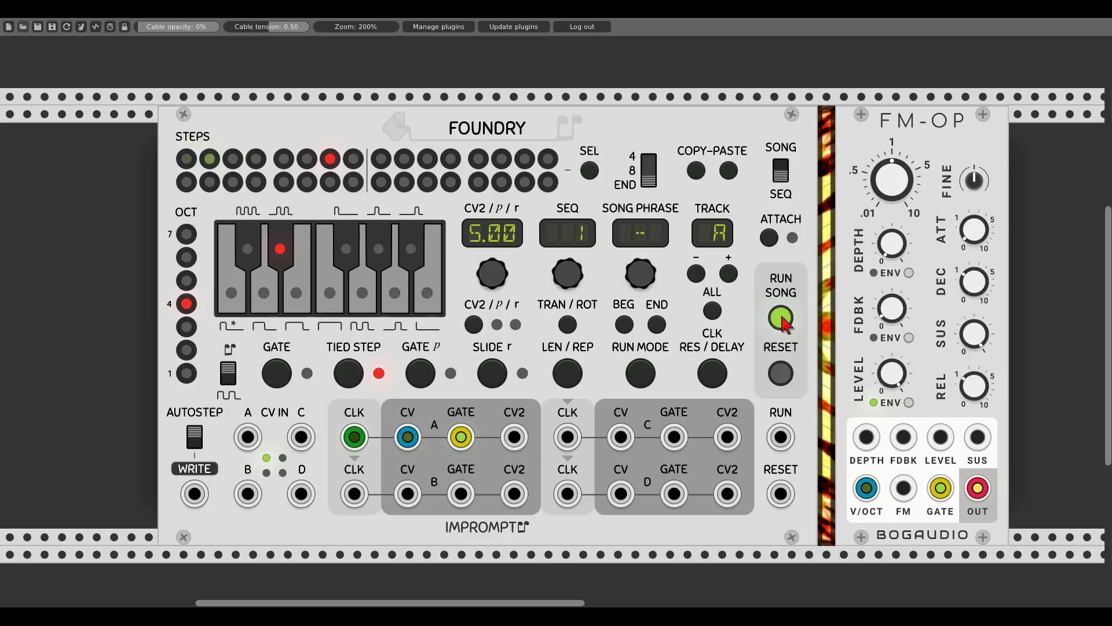
click(782, 319)
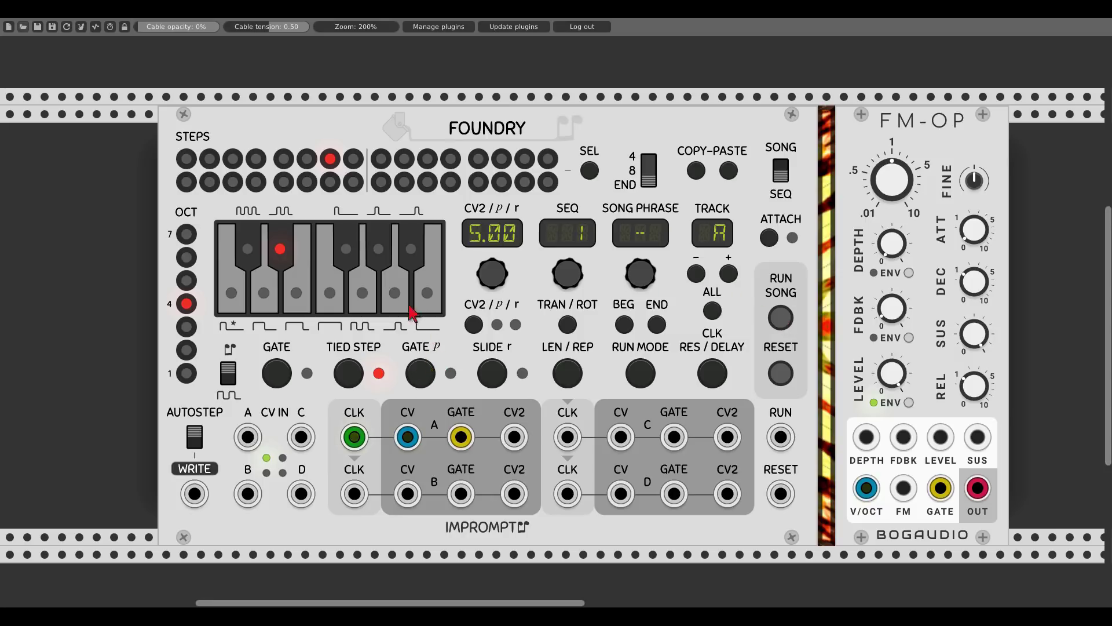
- Enable gate probability on step 5 of track A and set its probability to 0.24
click(284, 160)
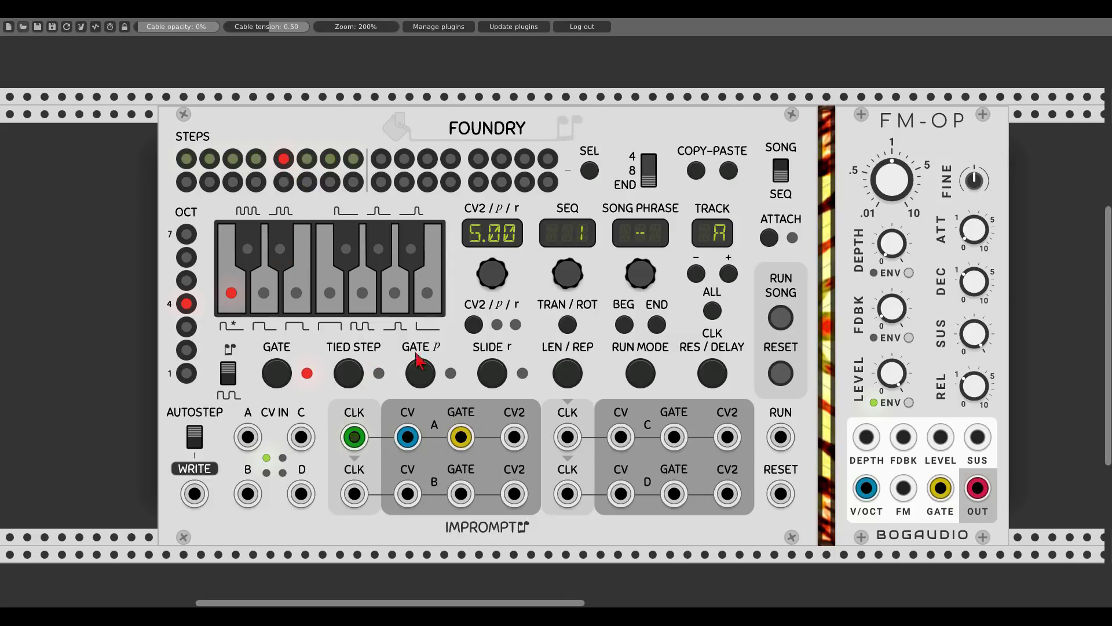
click(423, 373)
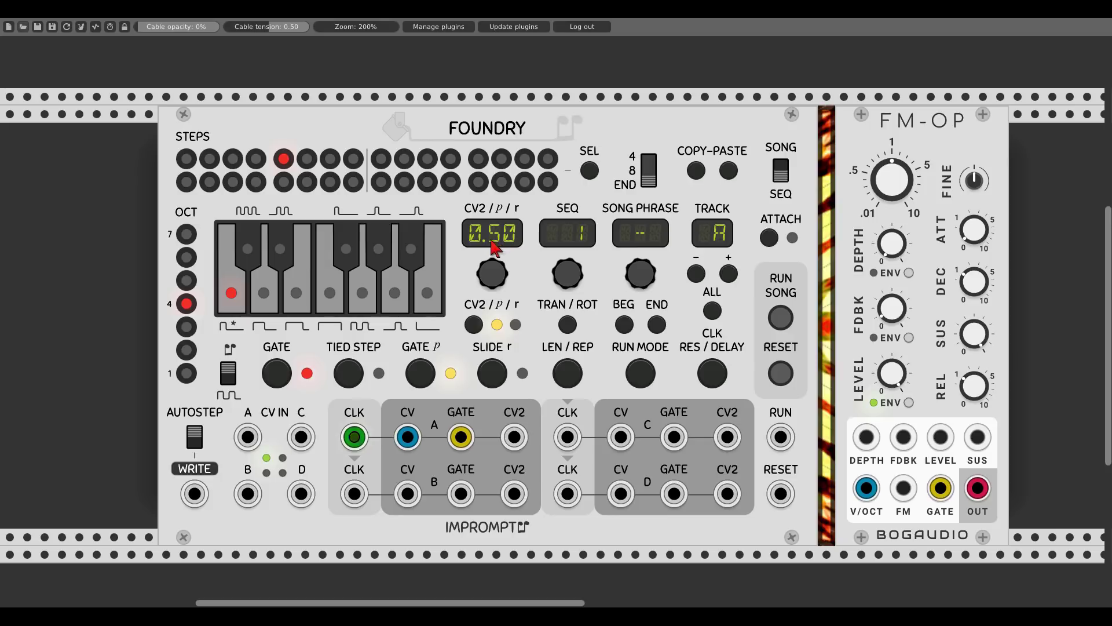
drag(497, 274, 497, 338)
click(475, 327)
click(475, 326)
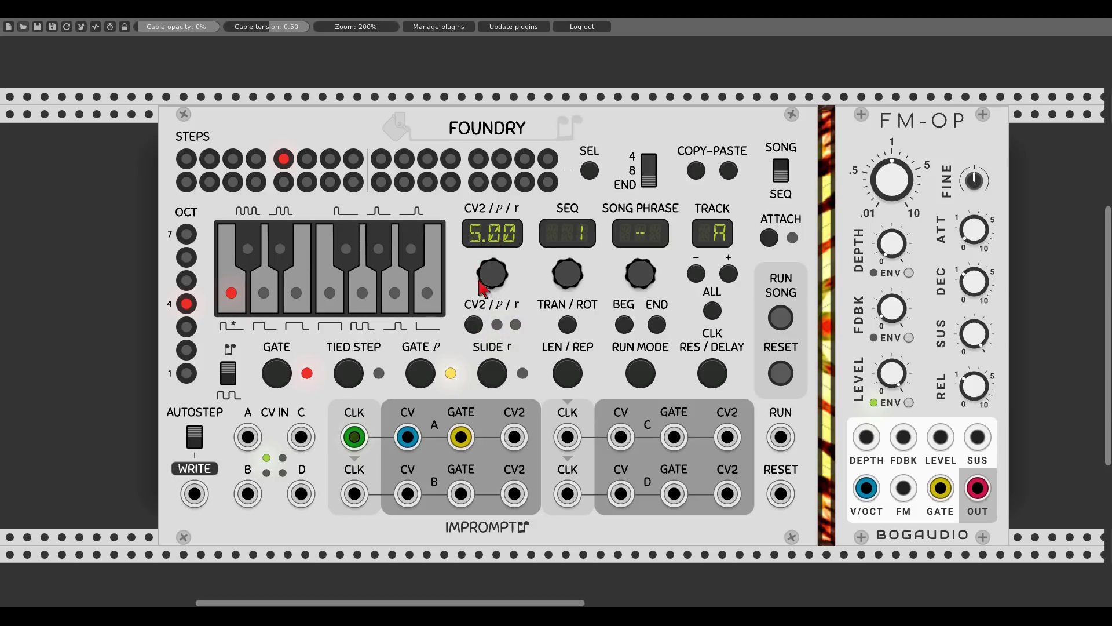
click(474, 327)
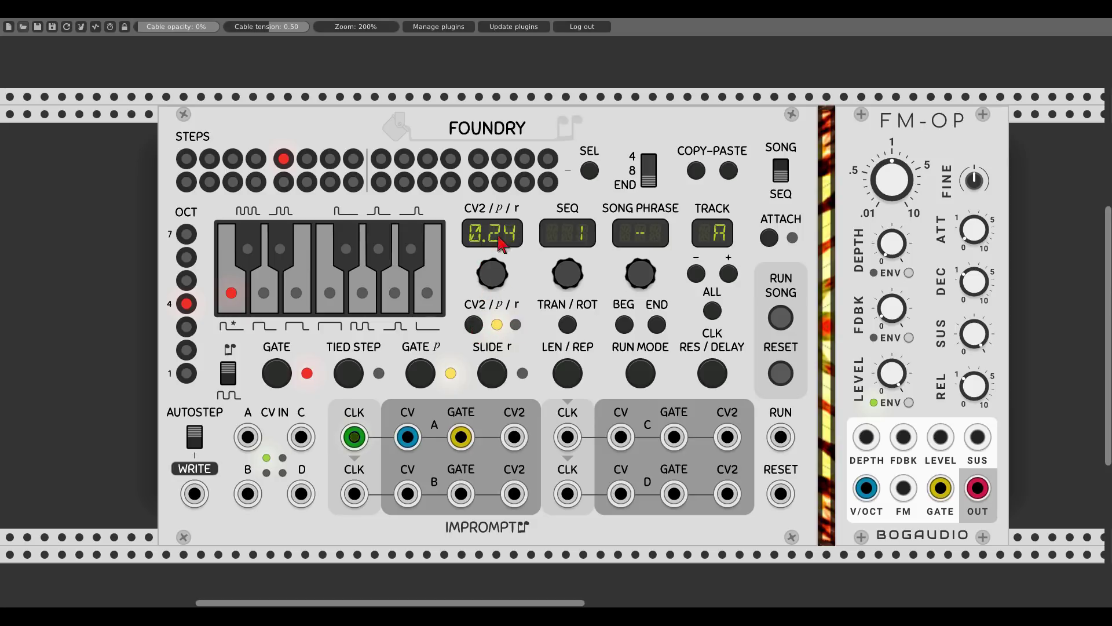
- Play the sequence to check the gate probability on step 5, and stop playback
click(783, 319)
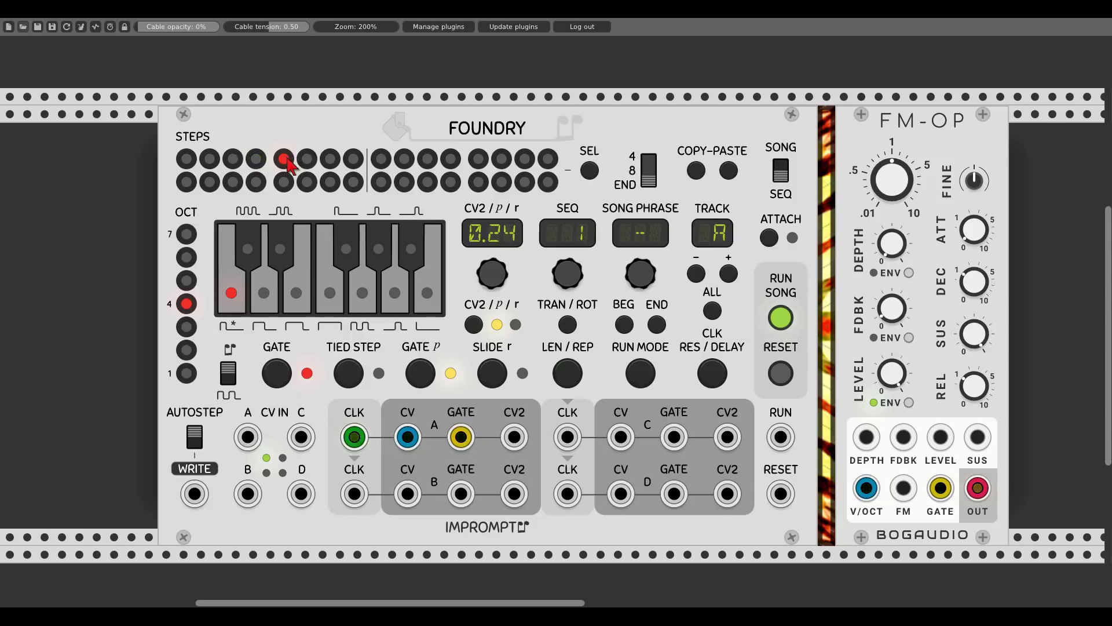
mouse_move(467, 438)
click(781, 319)
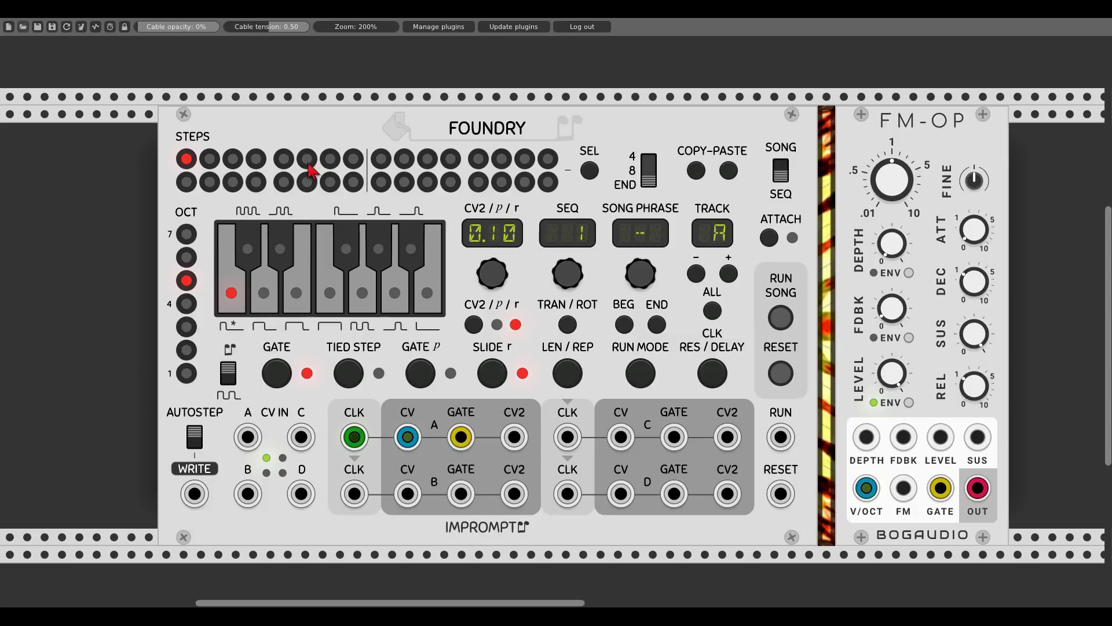
- Enable slide on step 2 of track A, set its slide rate to 0.72 while the sequence plays, and stop playback
click(211, 161)
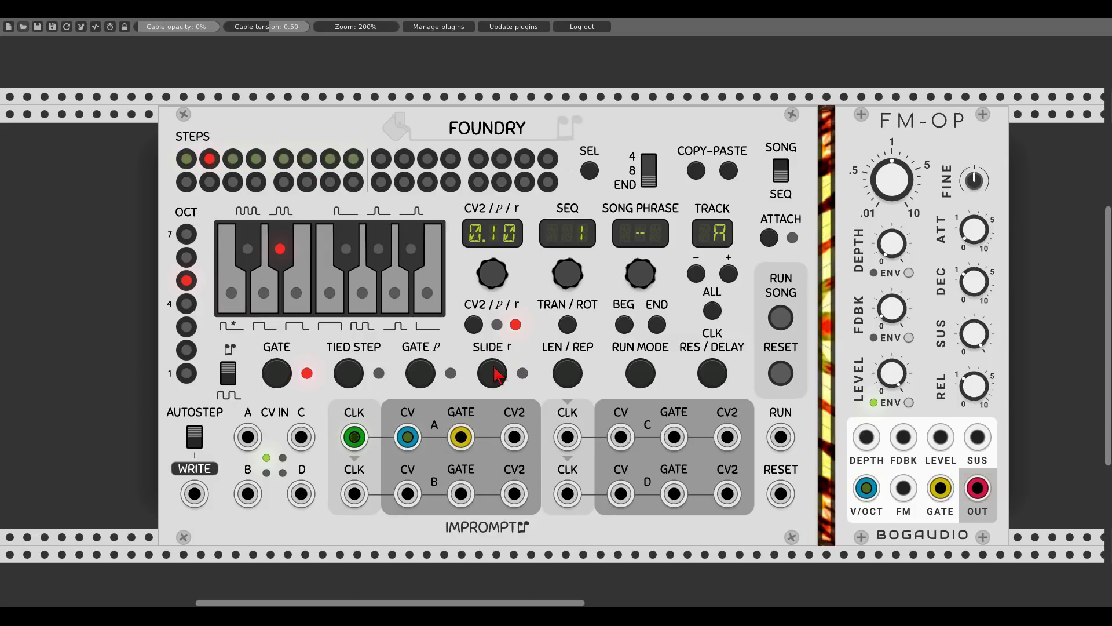
click(494, 371)
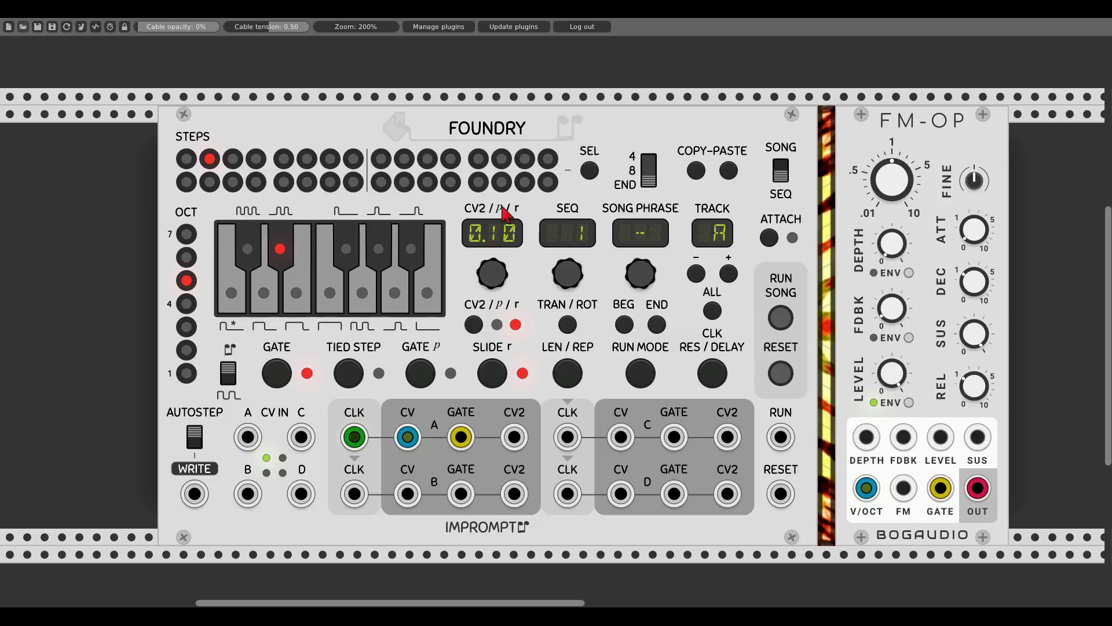
click(781, 318)
drag(497, 279, 500, 273)
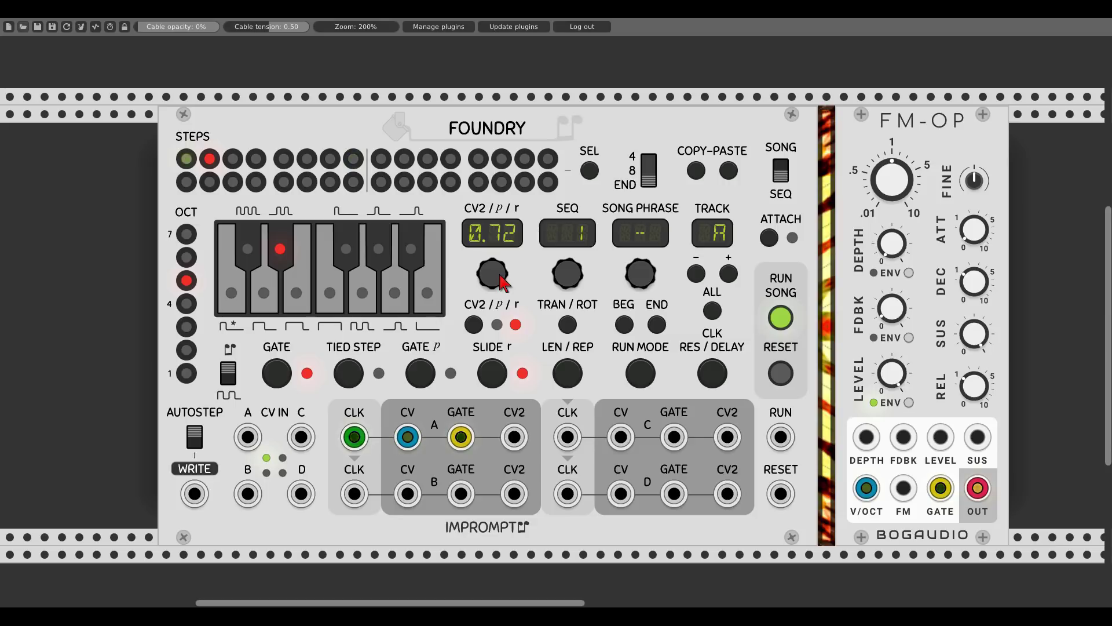
click(781, 318)
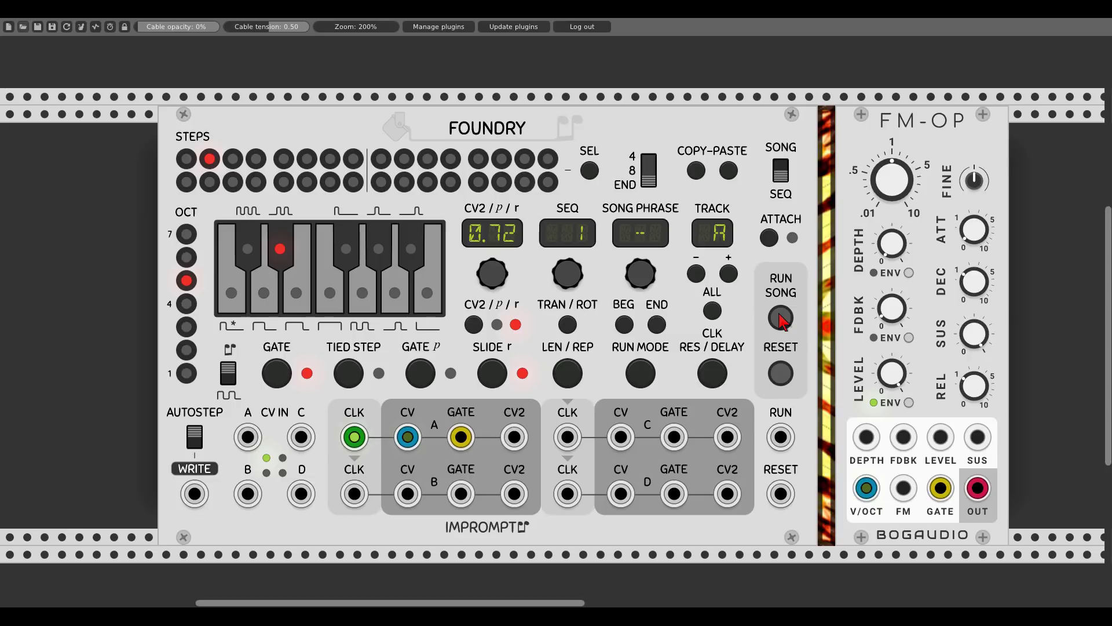
- Set track A's clock resolution to x12 and match it with an x12 ratio on the first output of the Clocked module
click(711, 375)
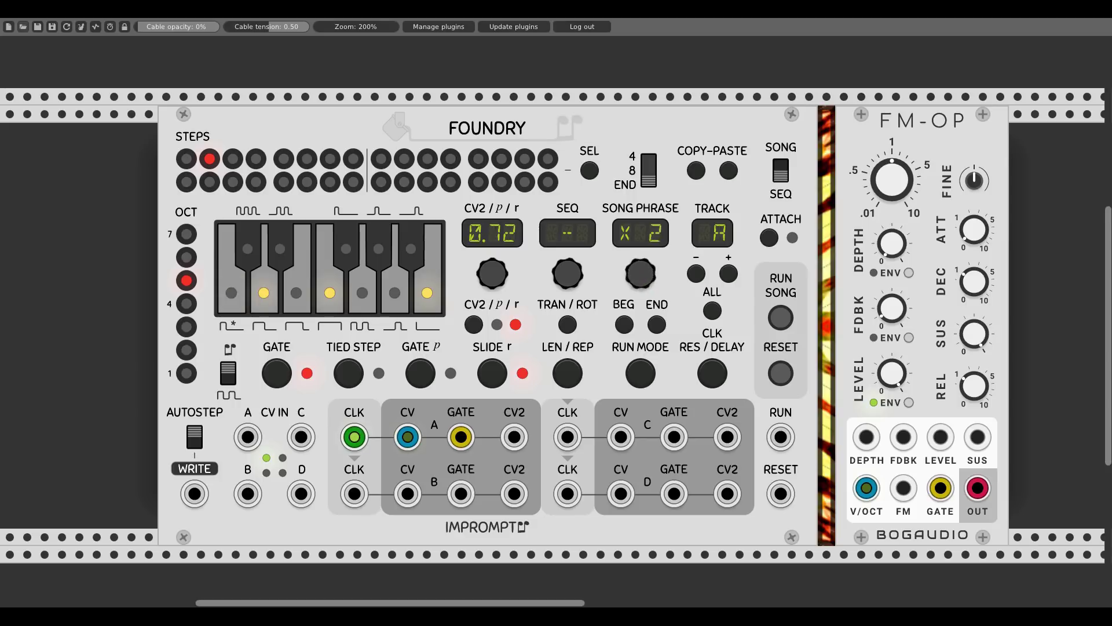
drag(649, 278, 649, 267)
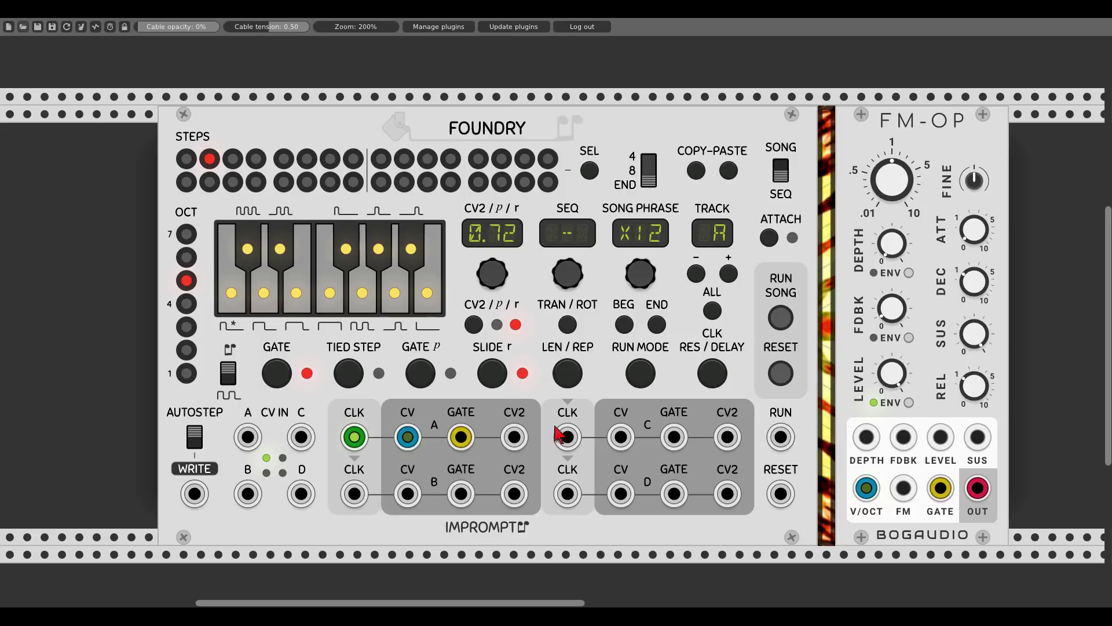
drag(557, 603, 774, 603)
drag(668, 304, 668, 272)
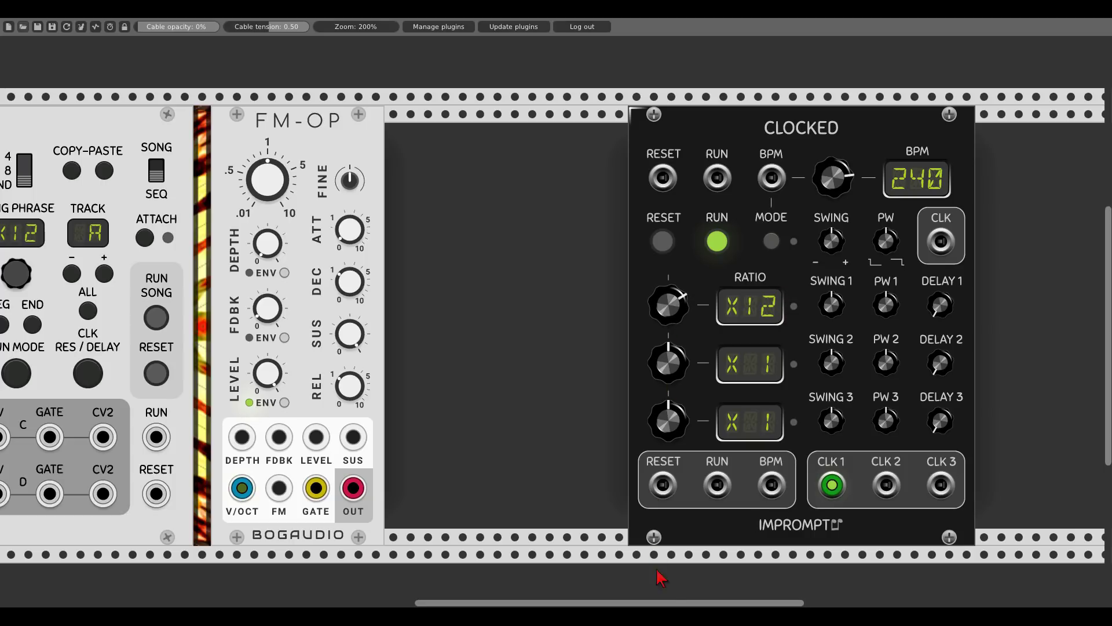
drag(671, 603, 520, 603)
scroll(672, 606, left, 3)
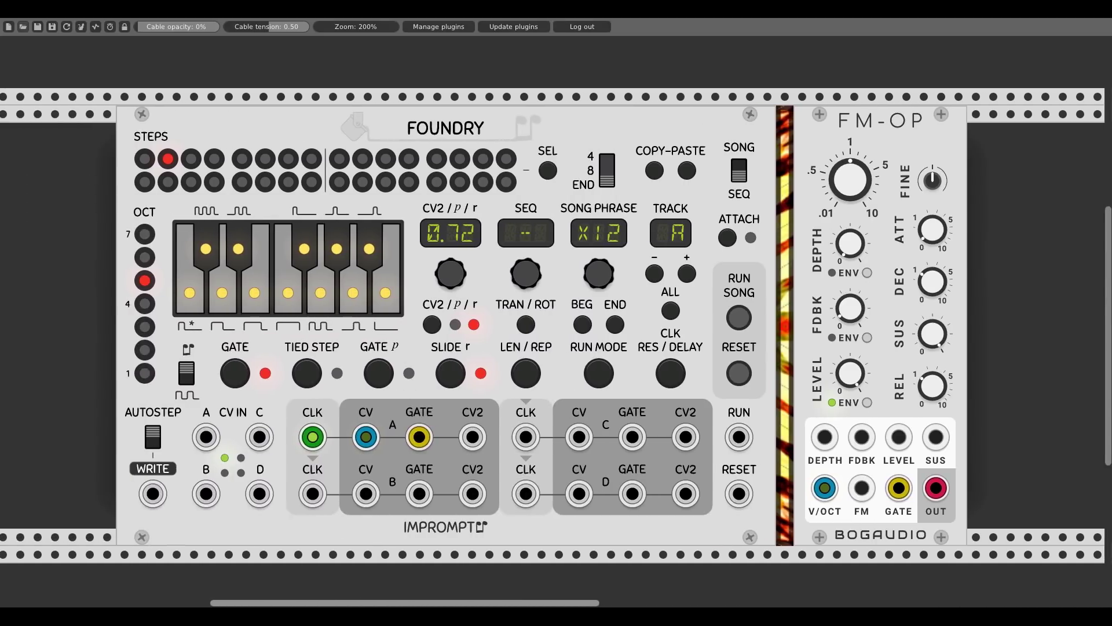
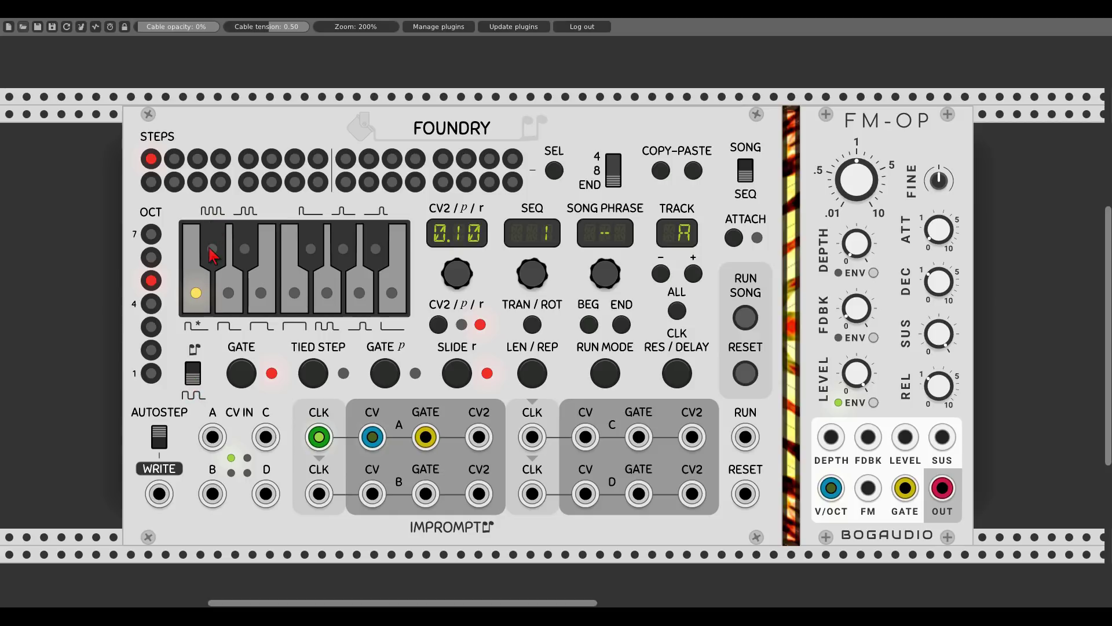
- Assign the gate type on the C-sharp key to step 1 and the gate type on the G key to step 8
click(213, 255)
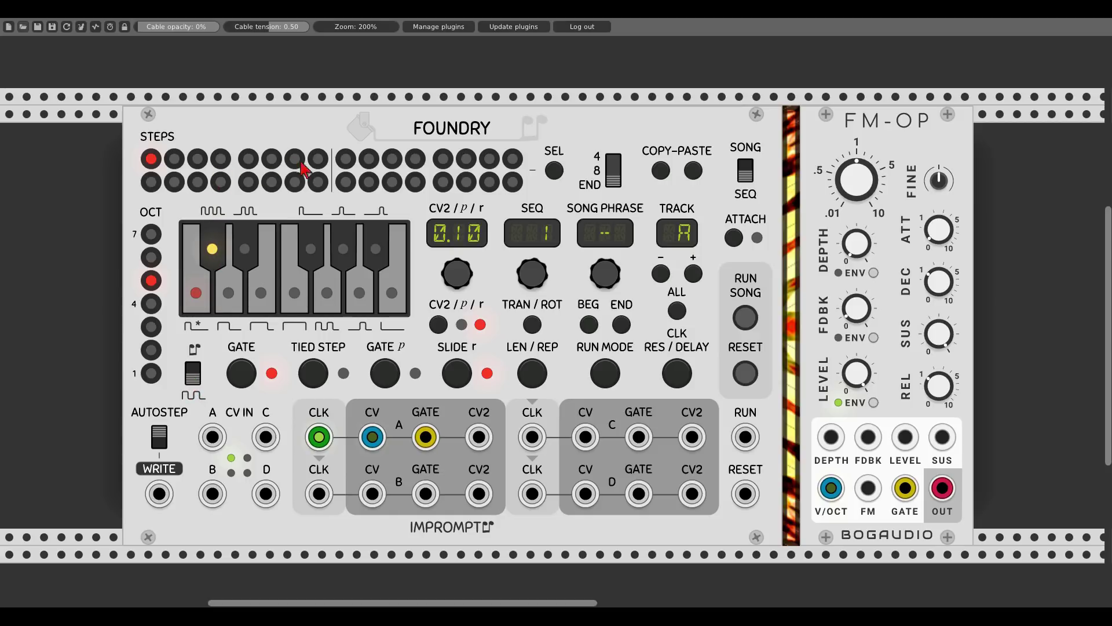
click(318, 161)
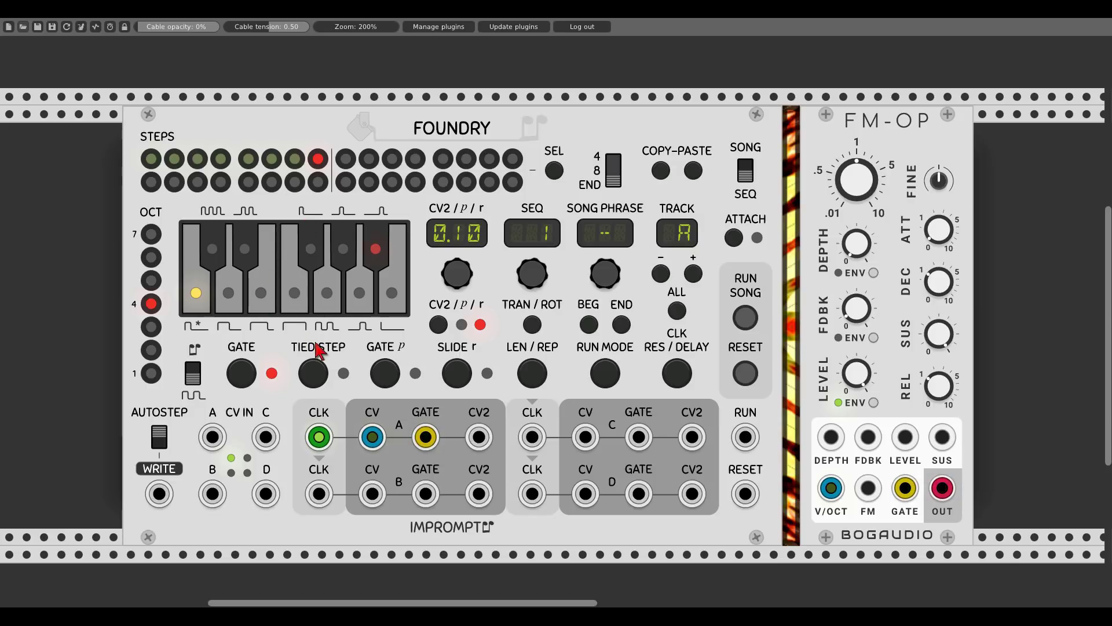
click(326, 293)
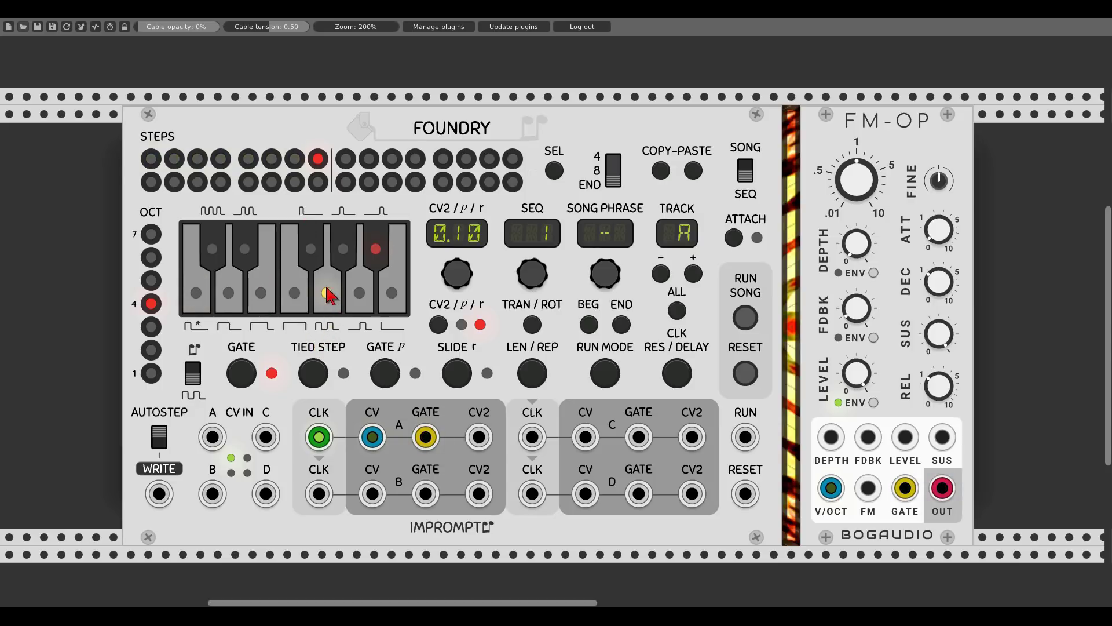
- While the sequence plays, turn off slide on steps 1 and 2 and give step 2 the F-key gate type, and stop playback
click(748, 318)
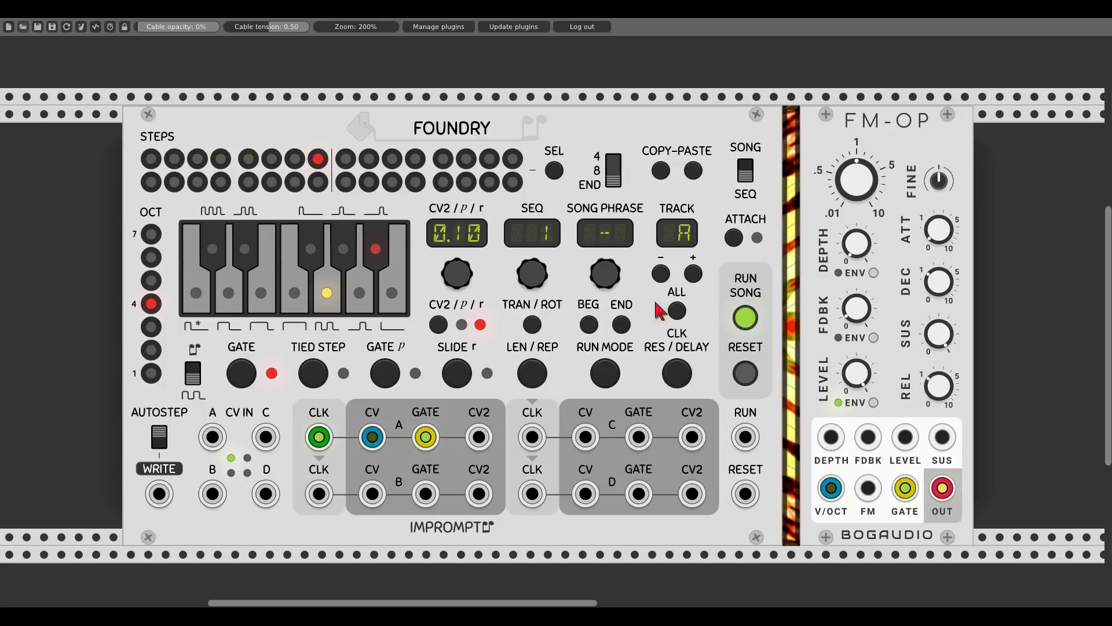
click(152, 160)
click(457, 373)
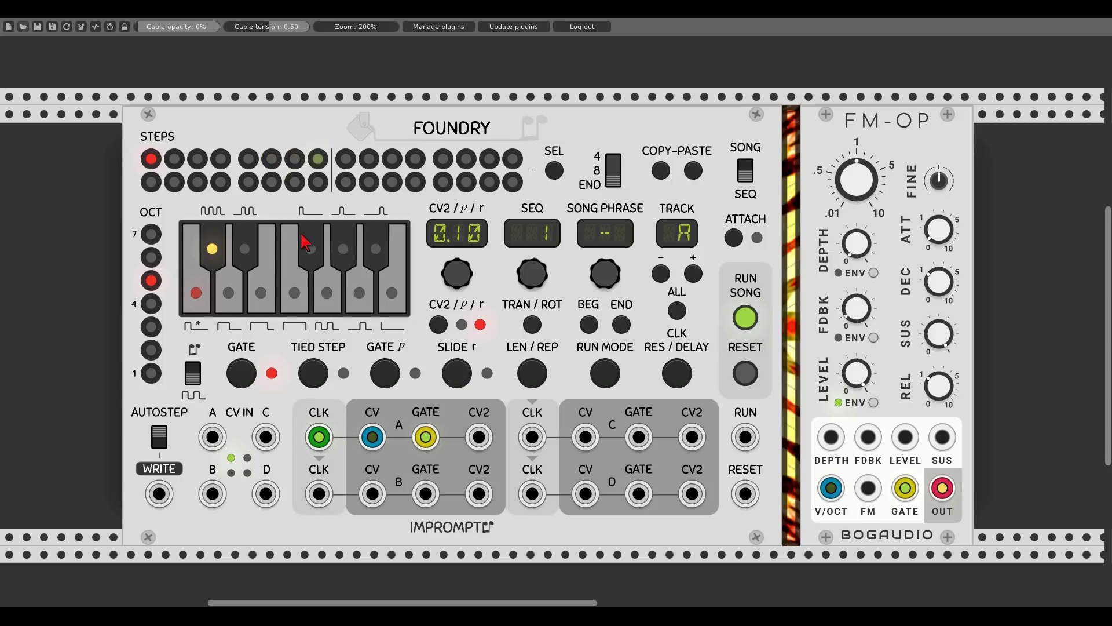
click(175, 160)
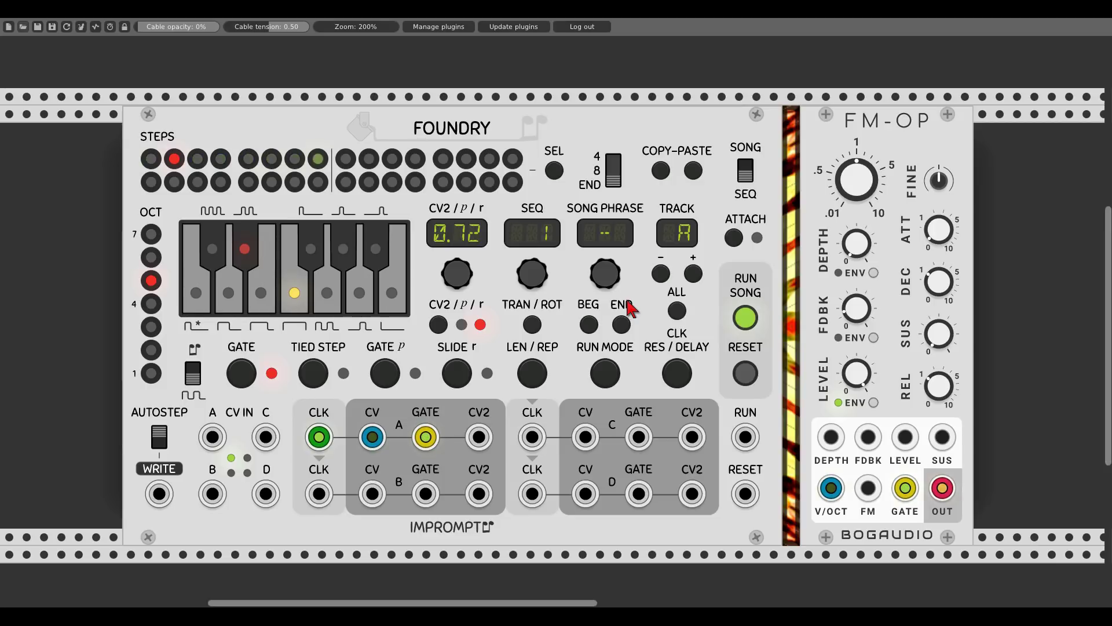
click(748, 320)
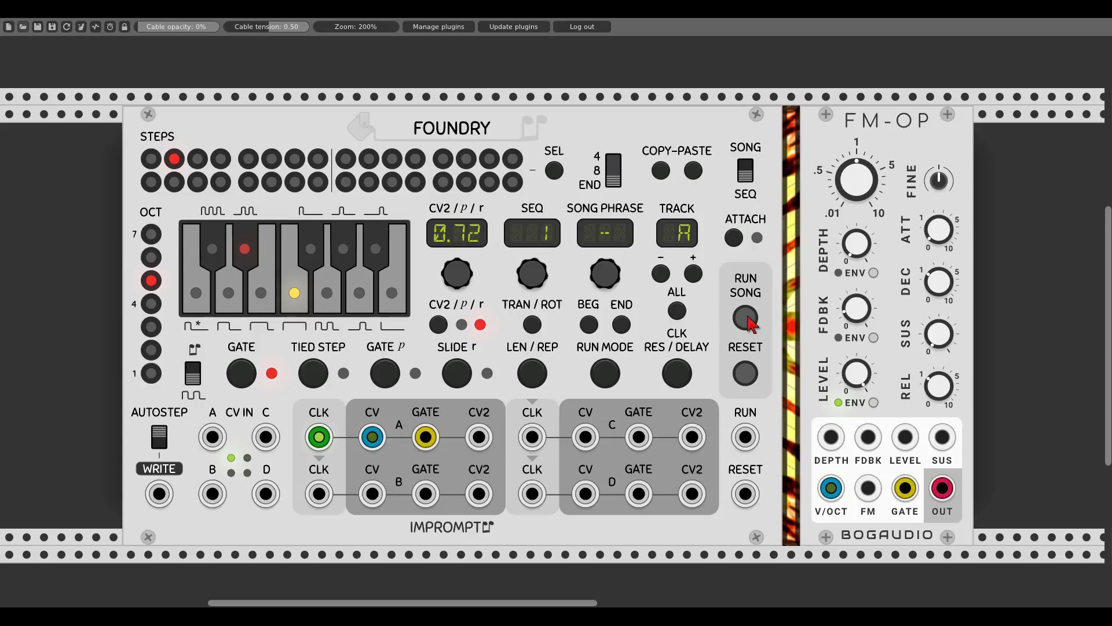
scroll(749, 323, down, 3)
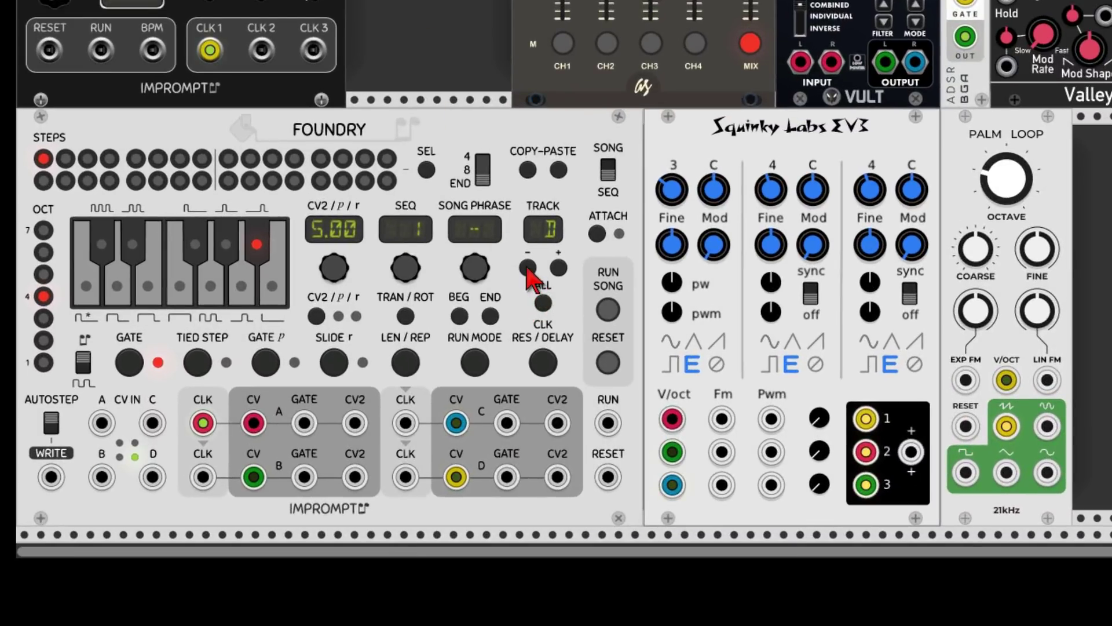
- Cycle through Foundry's four tracks to examine the note each one holds on step 1, and return to track A
click(559, 268)
click(559, 268)
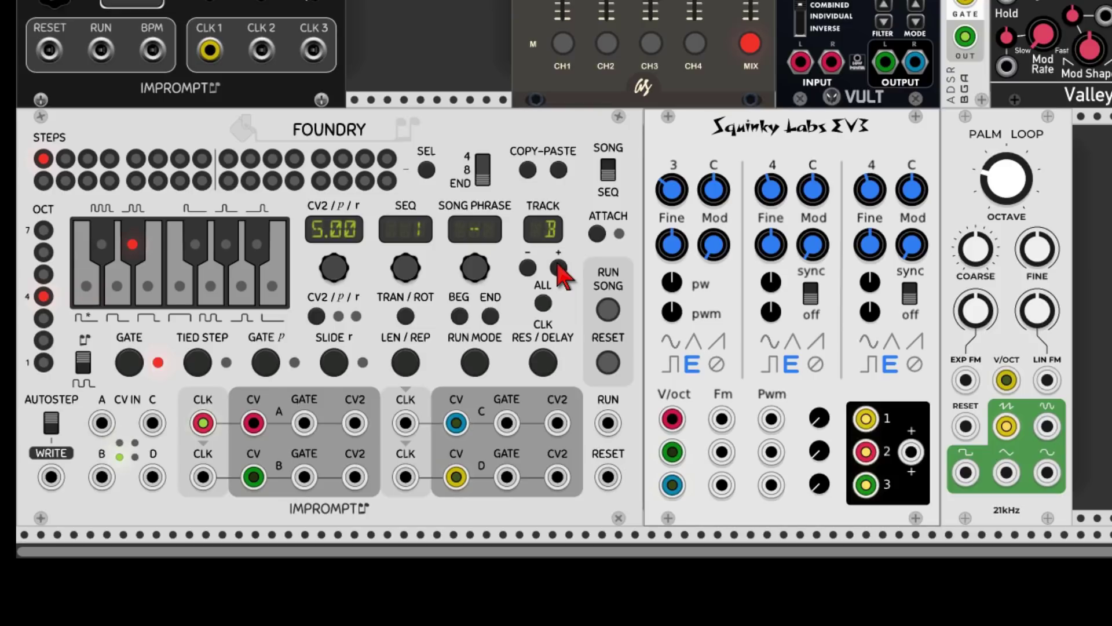
click(559, 268)
click(559, 268)
click(559, 268)
- Find the VIS - Four-View module by searching for "four" and add it to the rack
key(Return)
text(four)
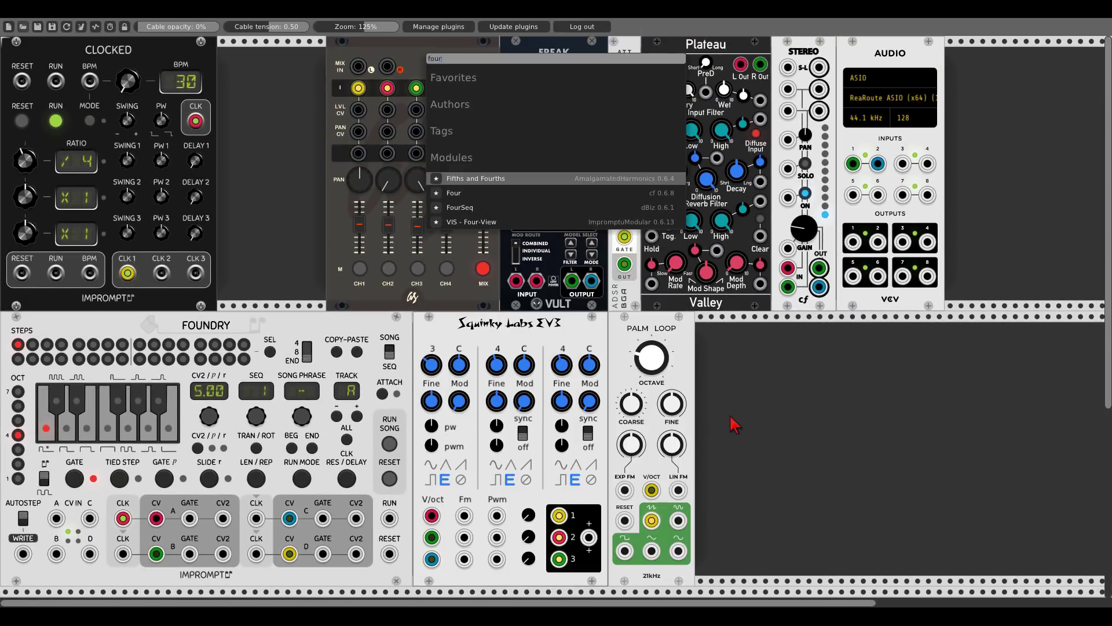
key(Down)
key(Down)
key(Down)
key(Return)
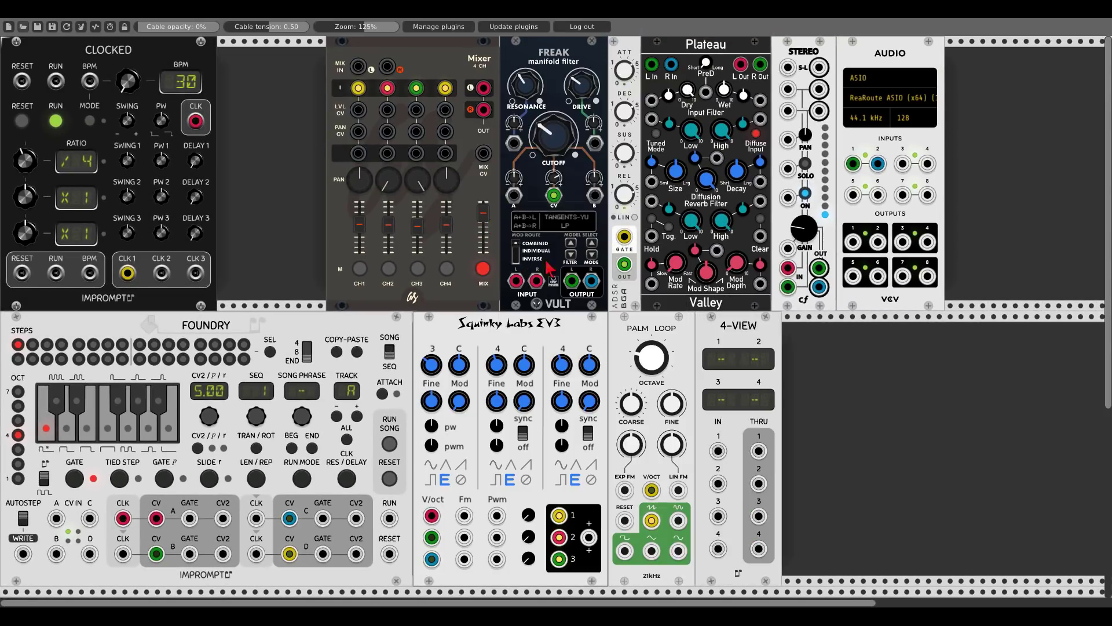
- Rearrange the lower row so 4-View sits between Foundry and the Squinky Labs EV3, with Palm Loop directly after EV3
drag(631, 334, 861, 341)
drag(553, 333, 738, 333)
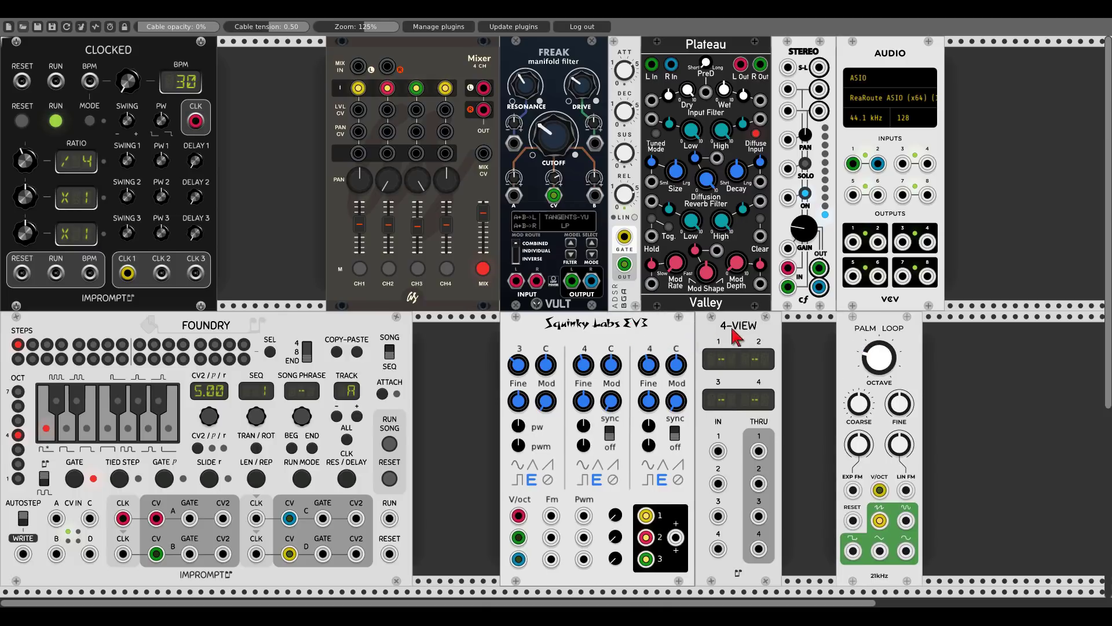
drag(605, 345, 534, 343)
drag(880, 333, 738, 339)
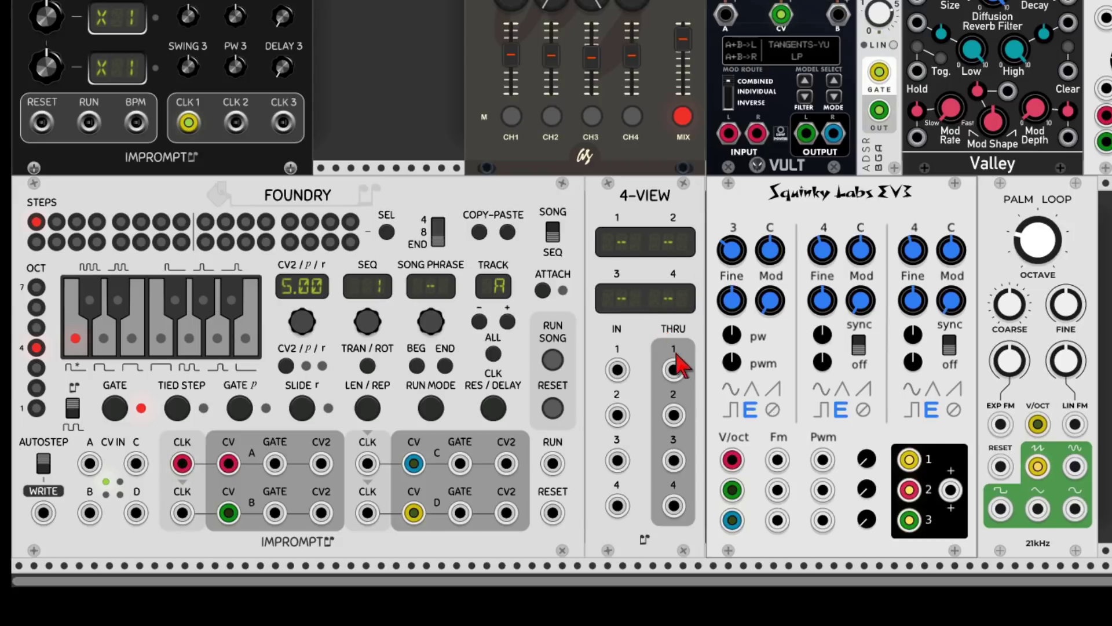
- Route all four track CVs through 4-View's inputs and thru outputs to the three EV3 V/oct inputs and Palm Loop's V/oct
drag(732, 460, 628, 377)
drag(673, 369, 732, 460)
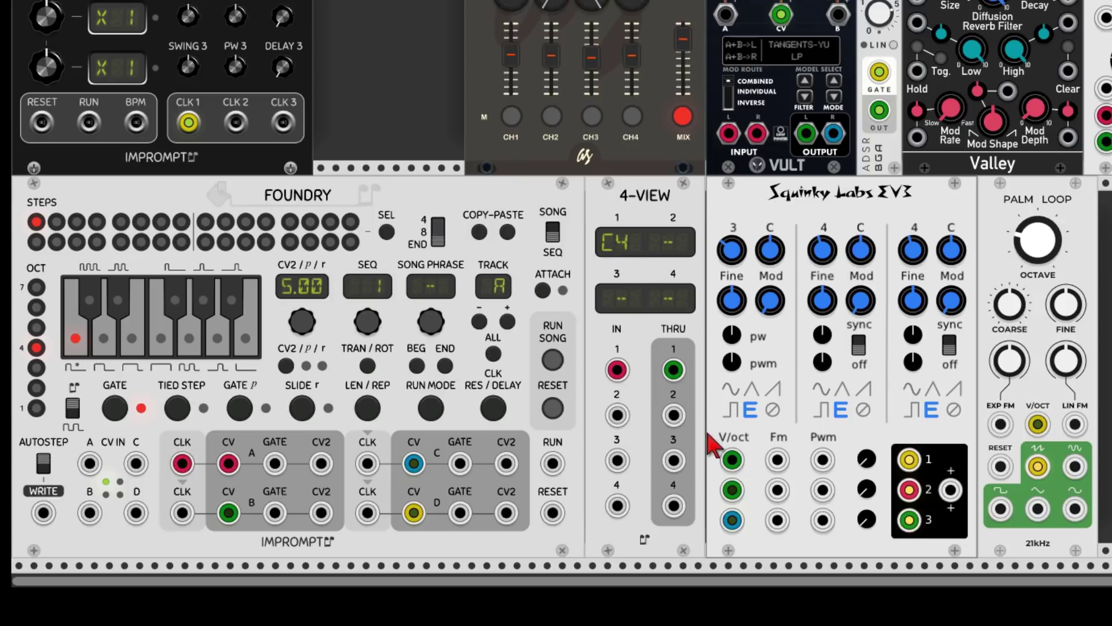
drag(723, 493, 731, 519)
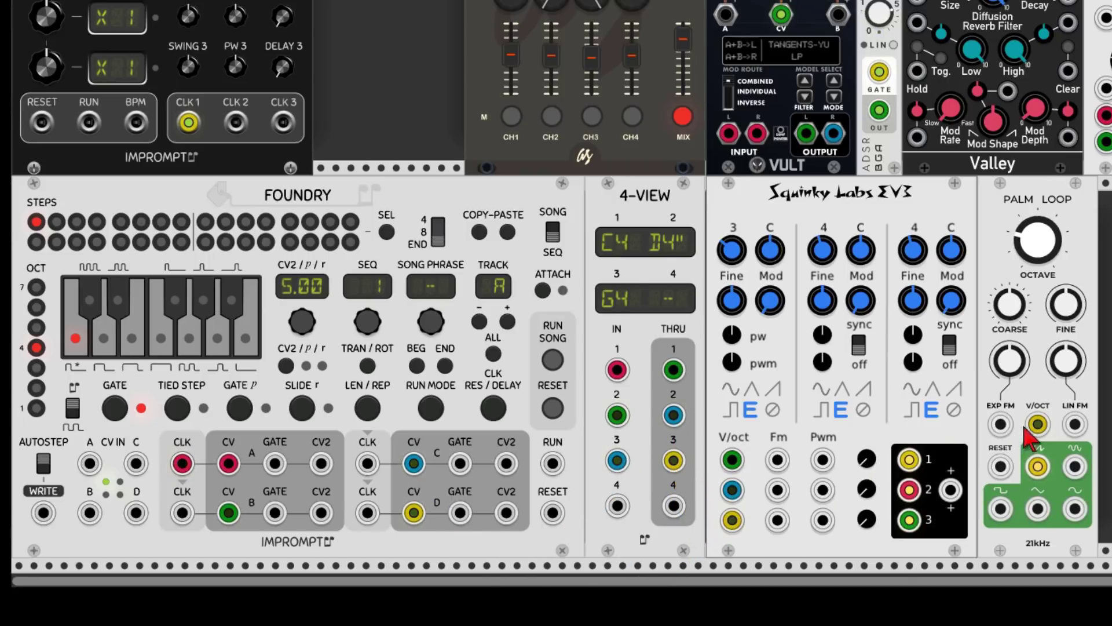
mouse_move(1038, 424)
mouse_down()
mouse_move(618, 505)
mouse_move(806, 510)
mouse_move(1020, 452)
mouse_move(1038, 424)
mouse_up()
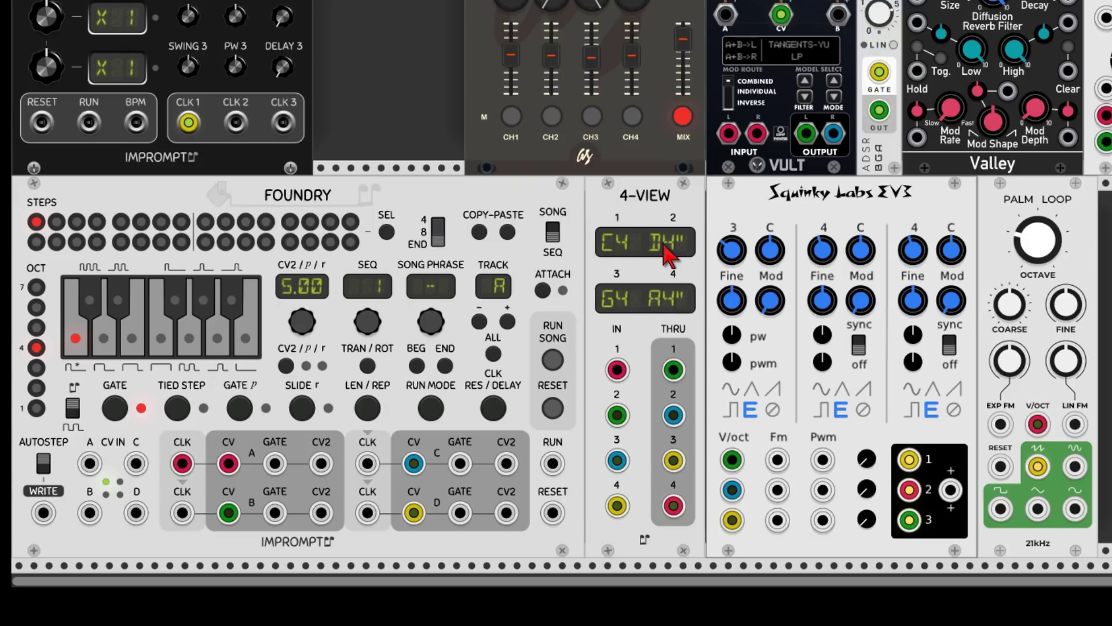
- Switch 4-View's note display from sharps to flats, and check the chords on steps 2 and 3
right_click(644, 213)
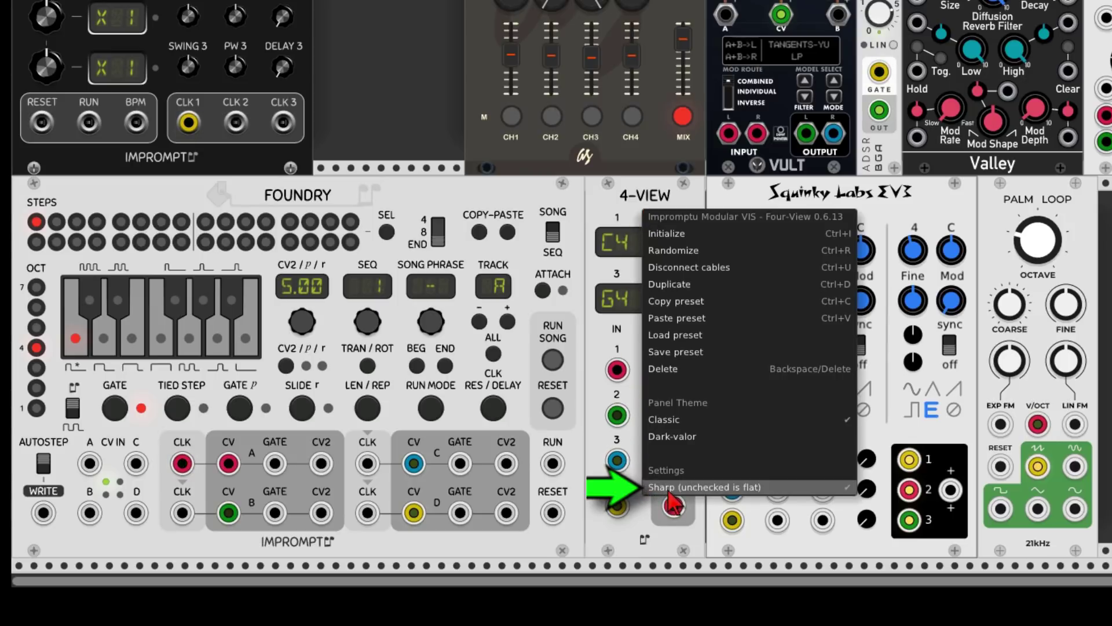
click(720, 487)
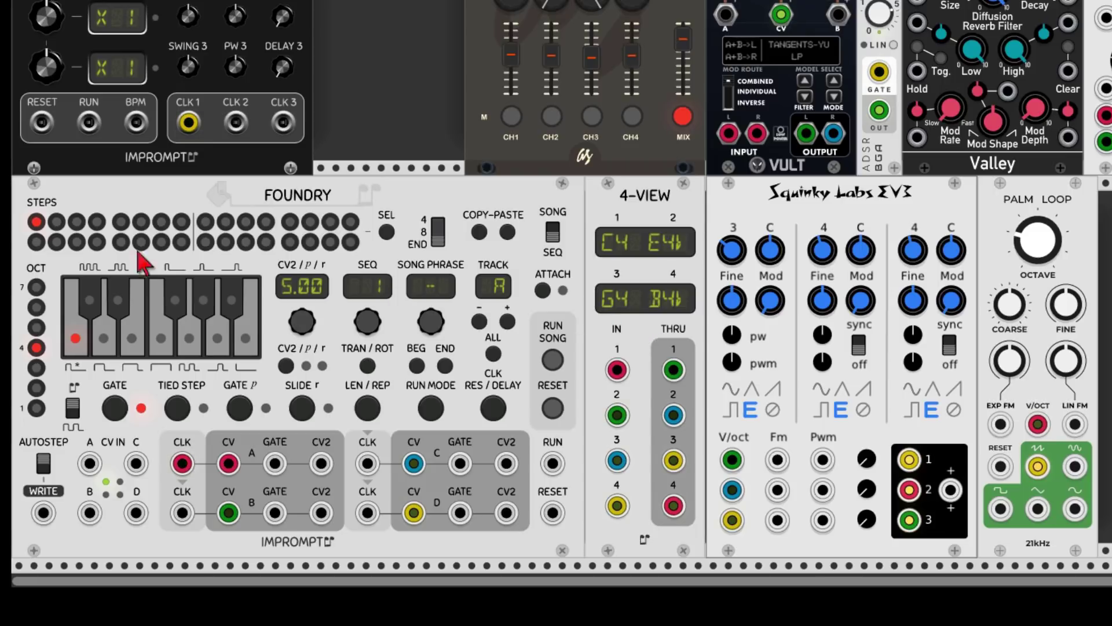
click(56, 224)
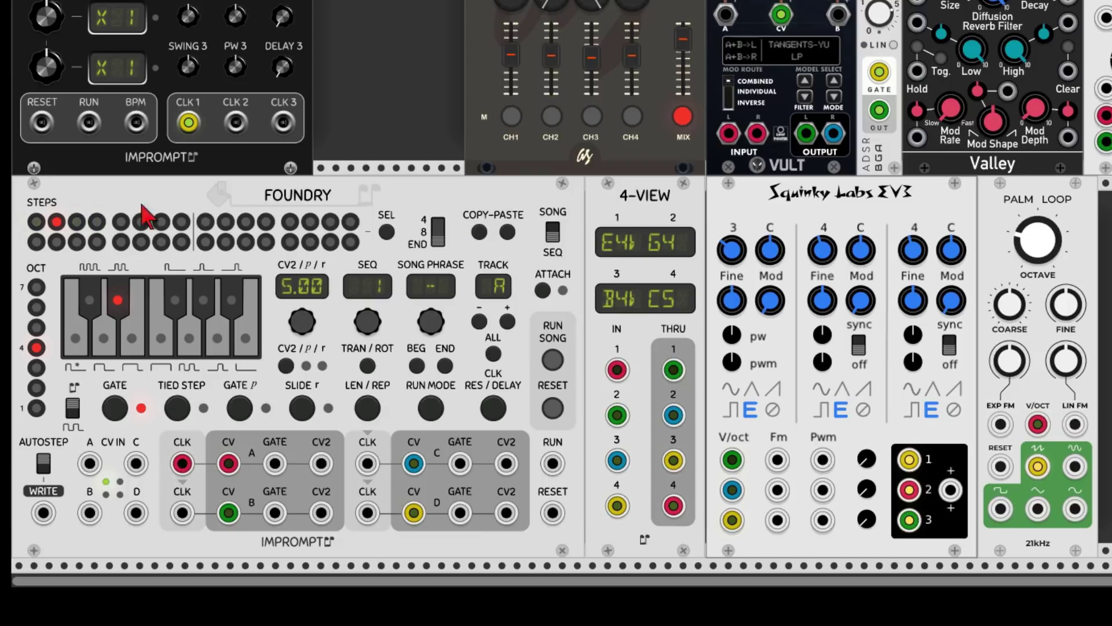
click(77, 222)
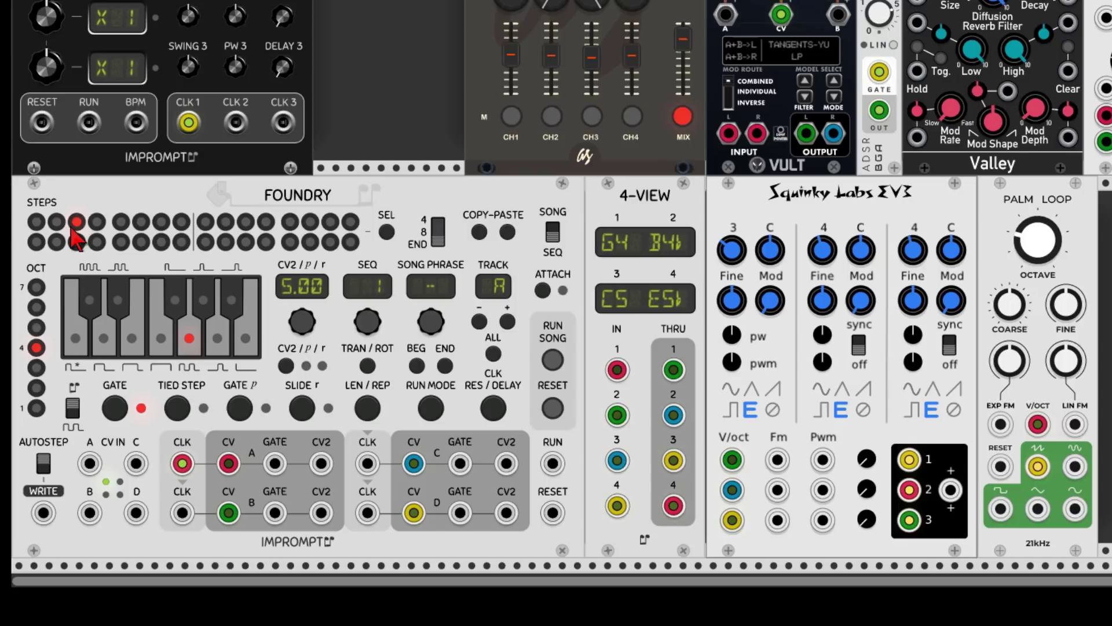
- Switch Foundry to song mode and set song phrase 1 to 3 repetitions
click(554, 233)
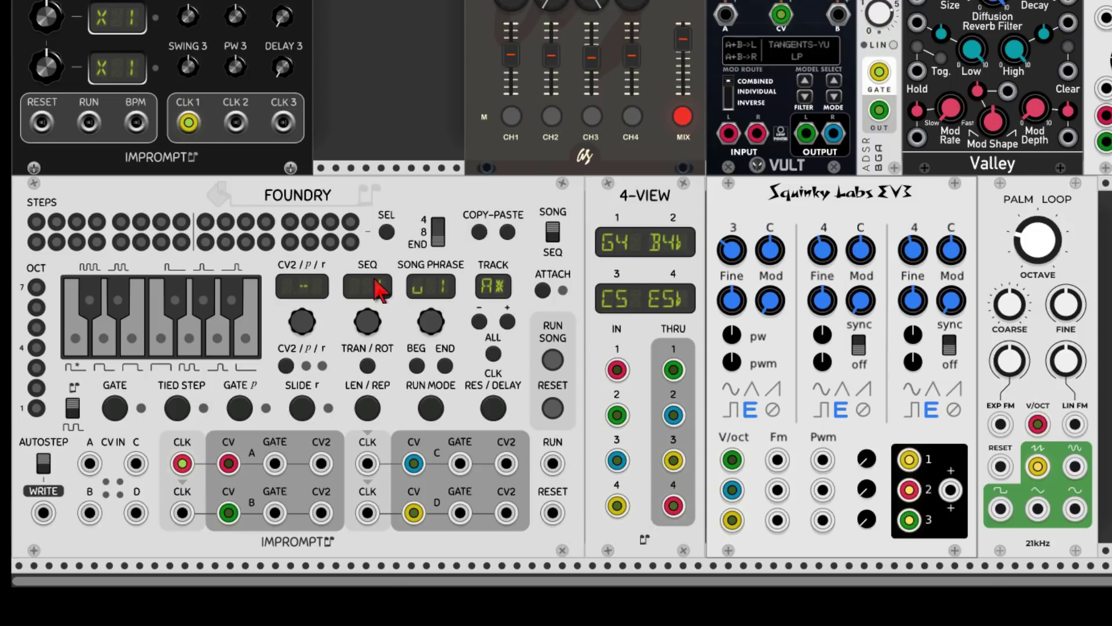
drag(371, 409, 370, 406)
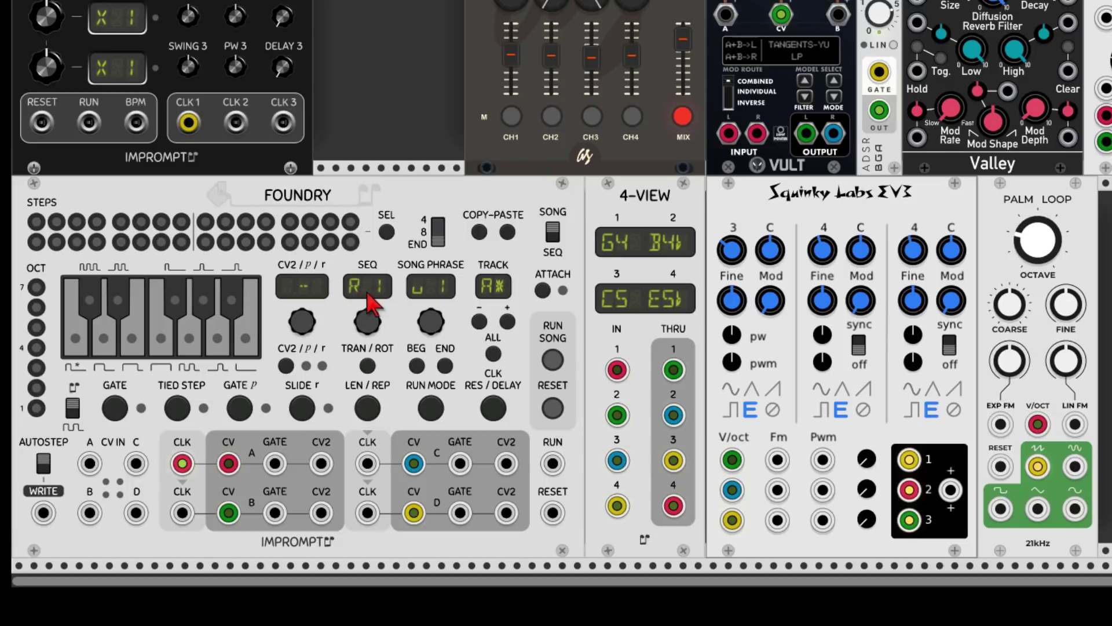
drag(367, 325, 367, 303)
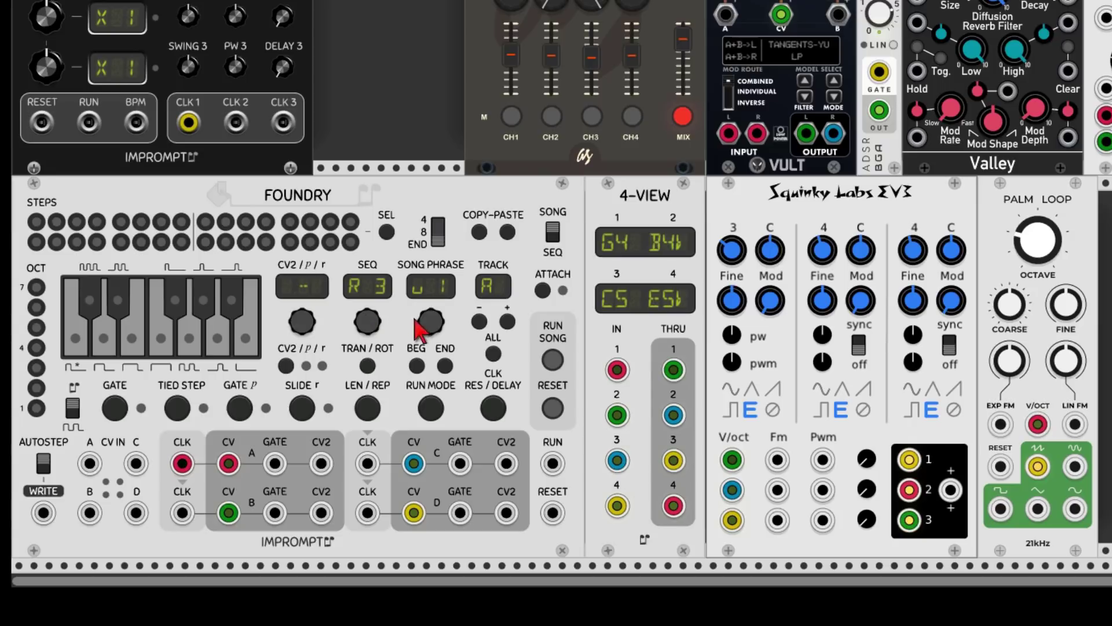
- Assign sequence 2 to song phrase 2 and return to phrase 1
drag(432, 327, 433, 325)
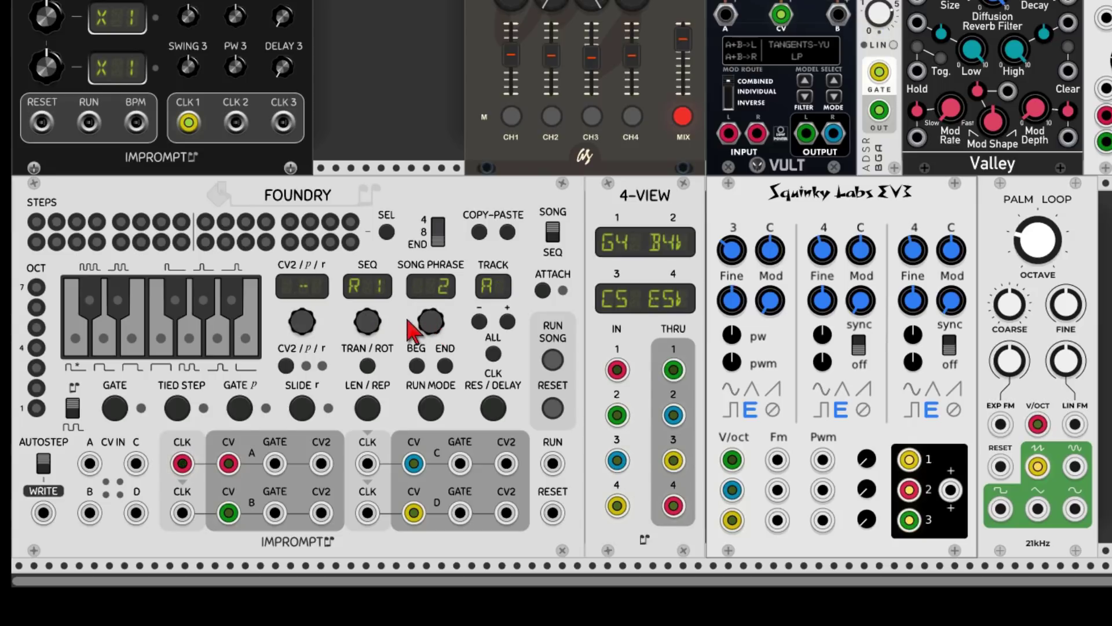
drag(369, 332, 371, 333)
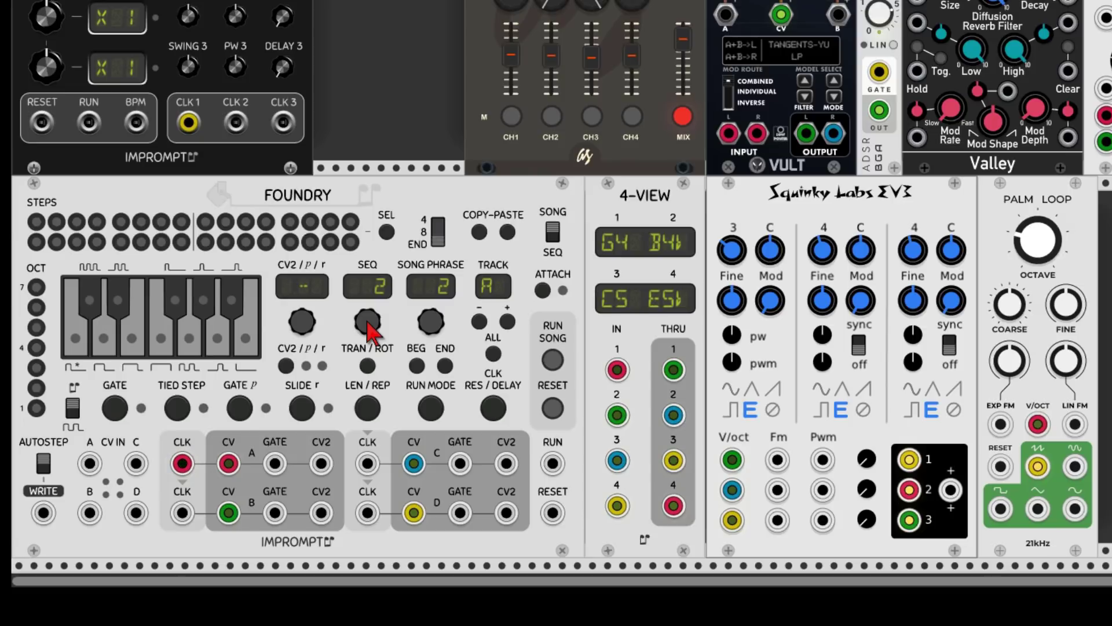
drag(429, 319, 436, 331)
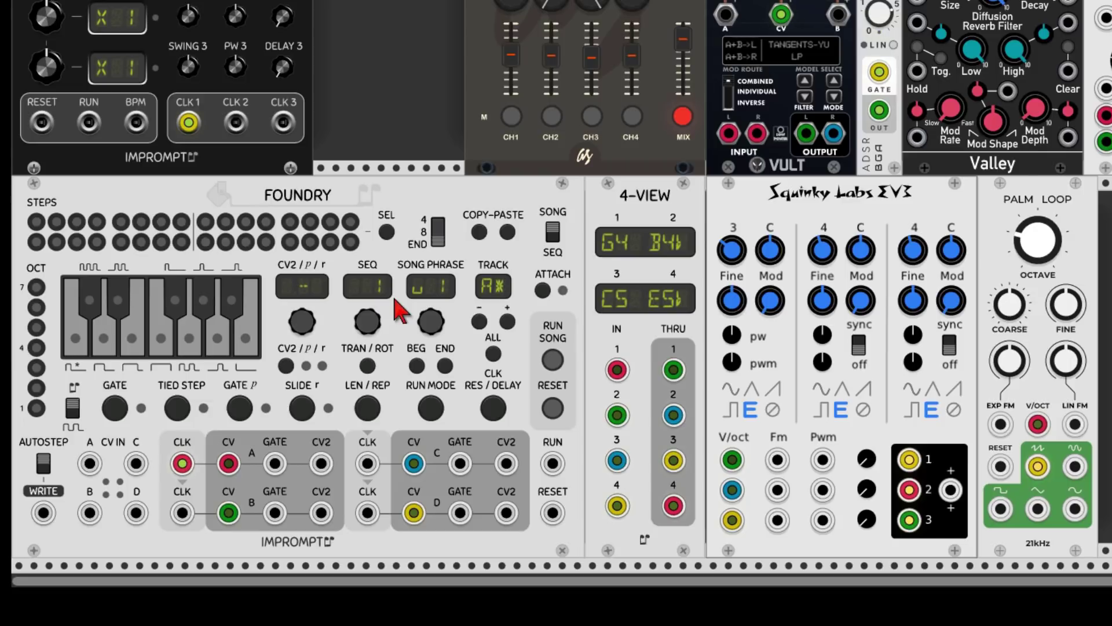
- Mark phrase 2 as the end of the song, keeping phrase 1 as its beginning, and check both phrases
drag(430, 322, 433, 331)
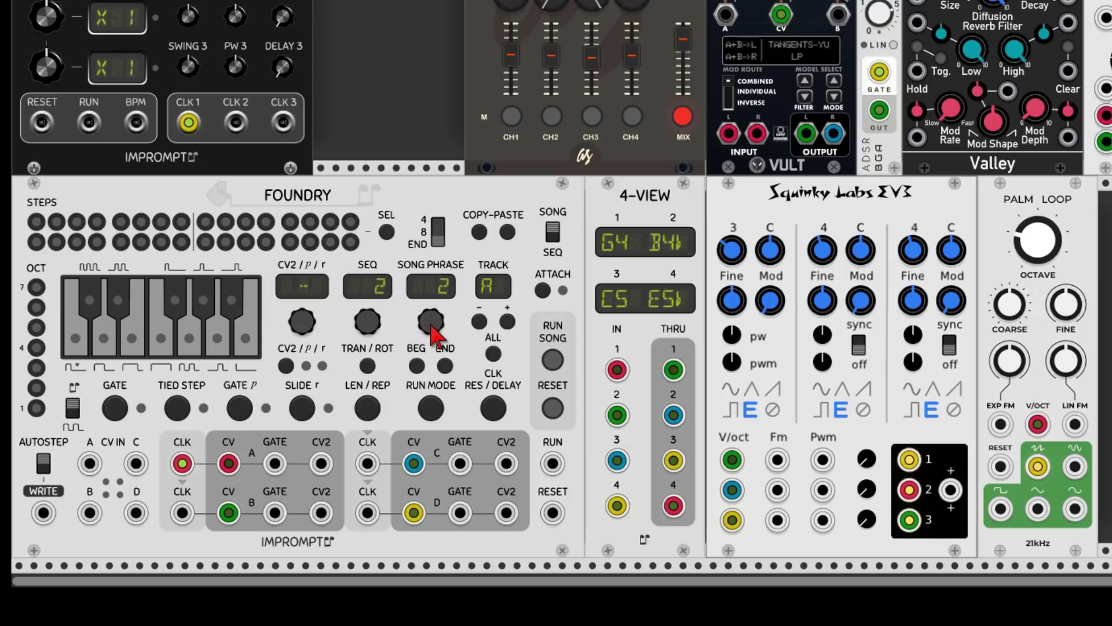
click(417, 366)
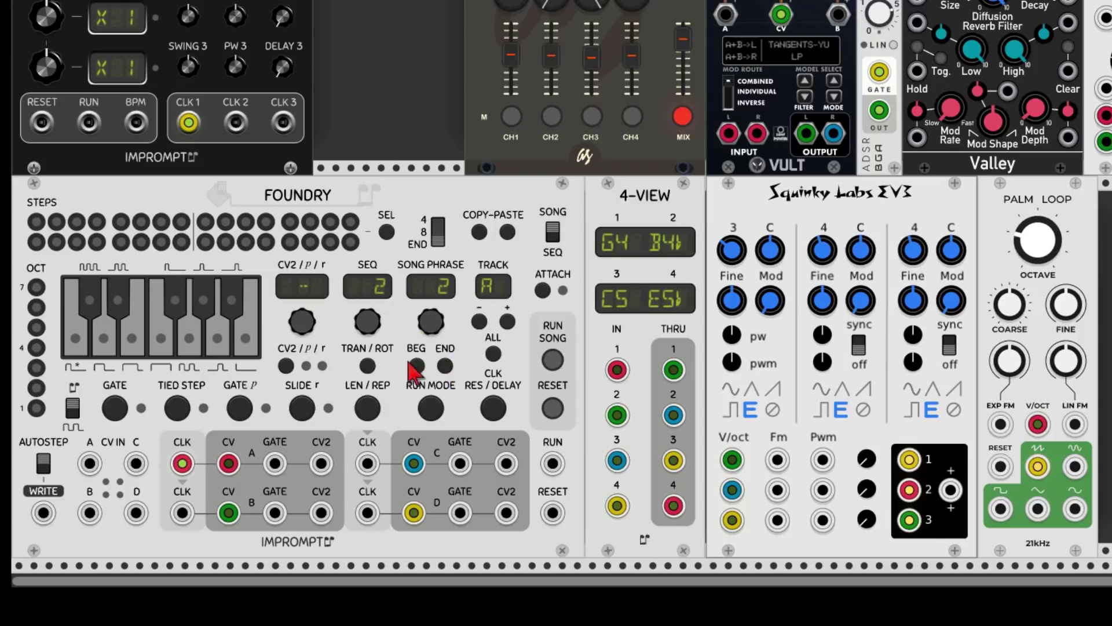
click(445, 365)
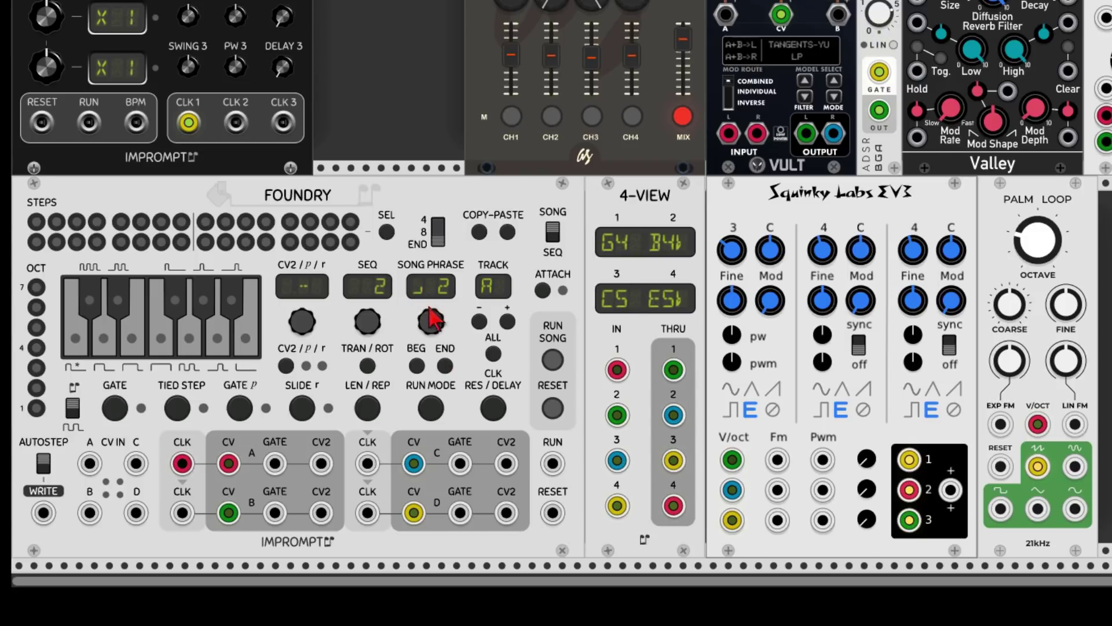
drag(431, 321, 442, 330)
drag(431, 321, 435, 323)
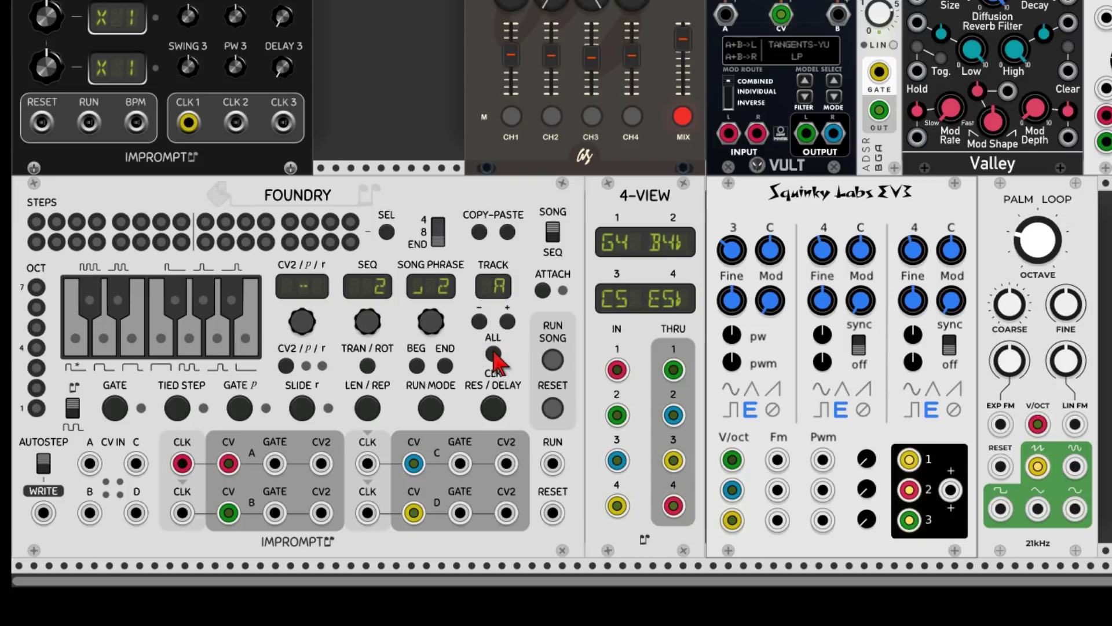
- Attach the display to the playing step, unmute the mixer's main output, and play the song through phrase 2 before stopping it
click(543, 290)
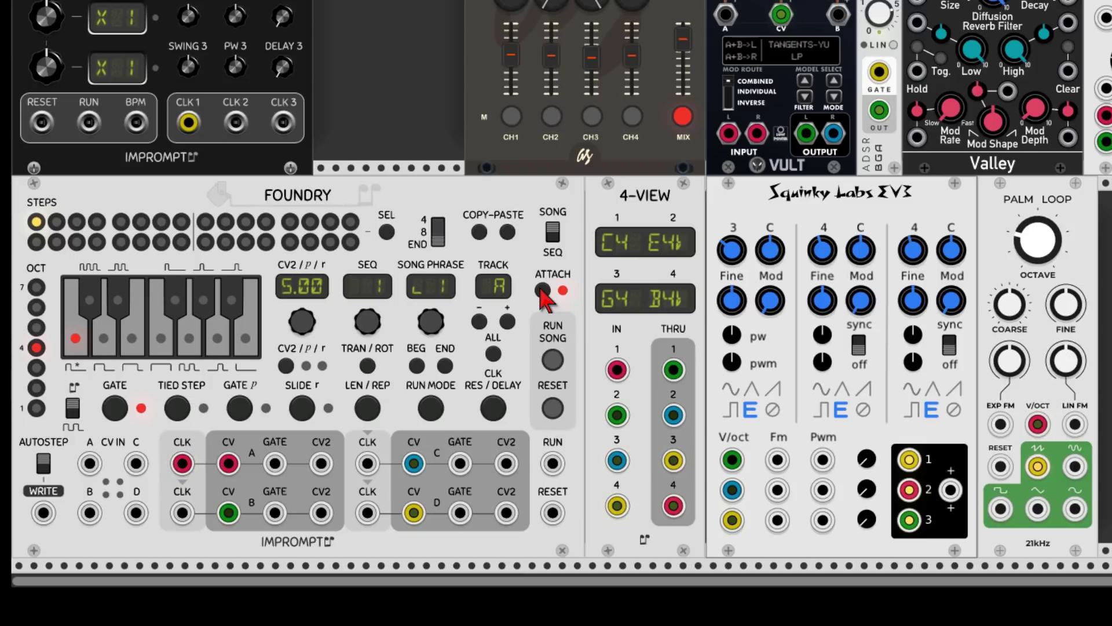
click(683, 117)
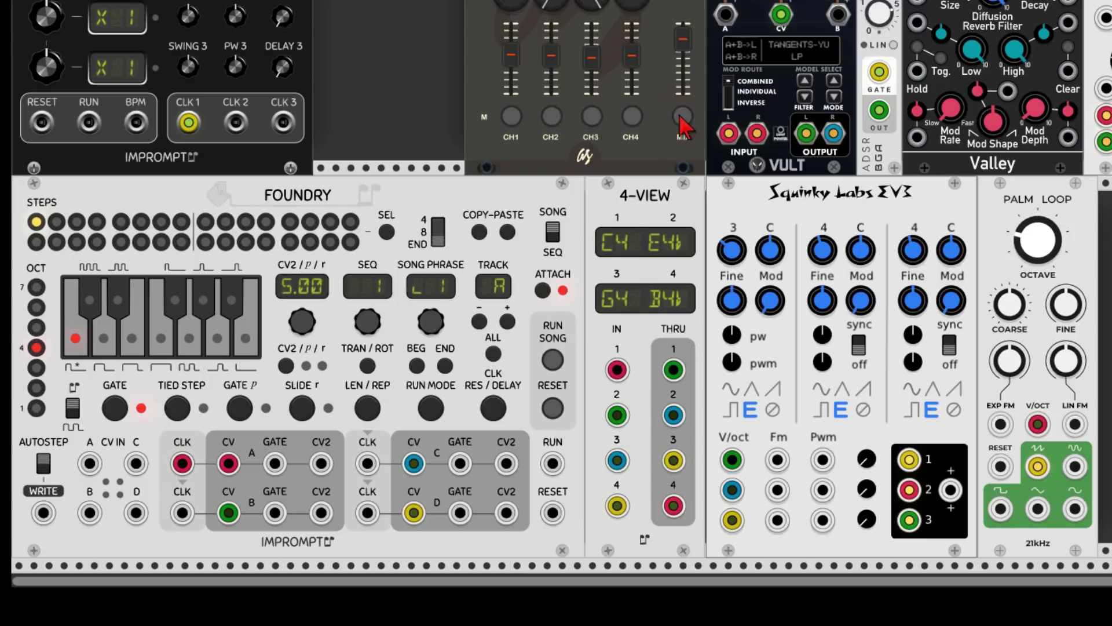
click(554, 360)
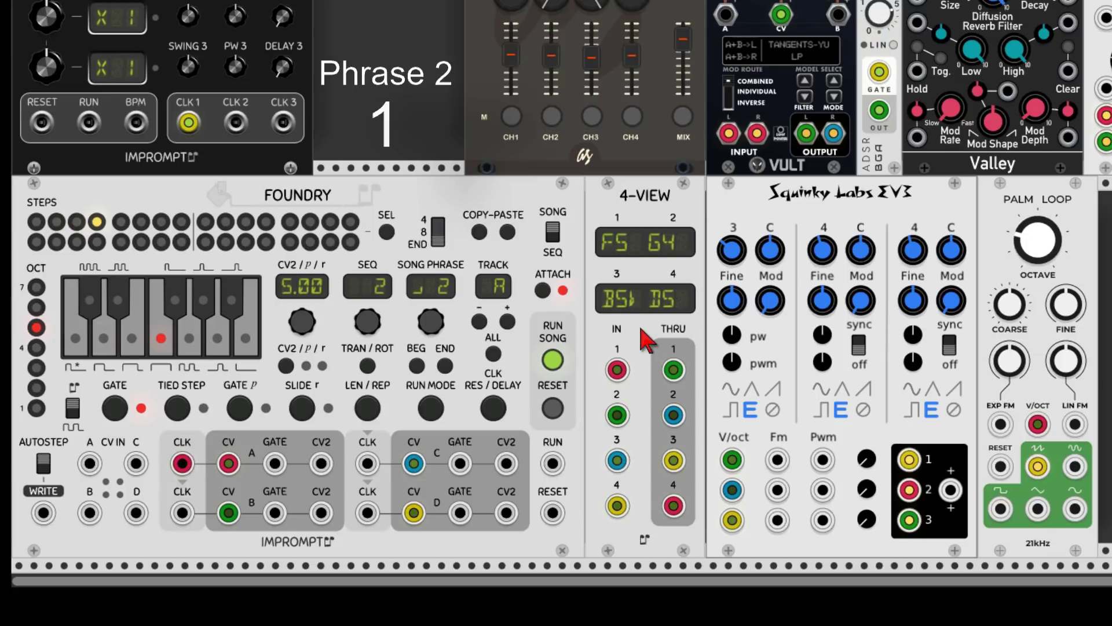
click(552, 361)
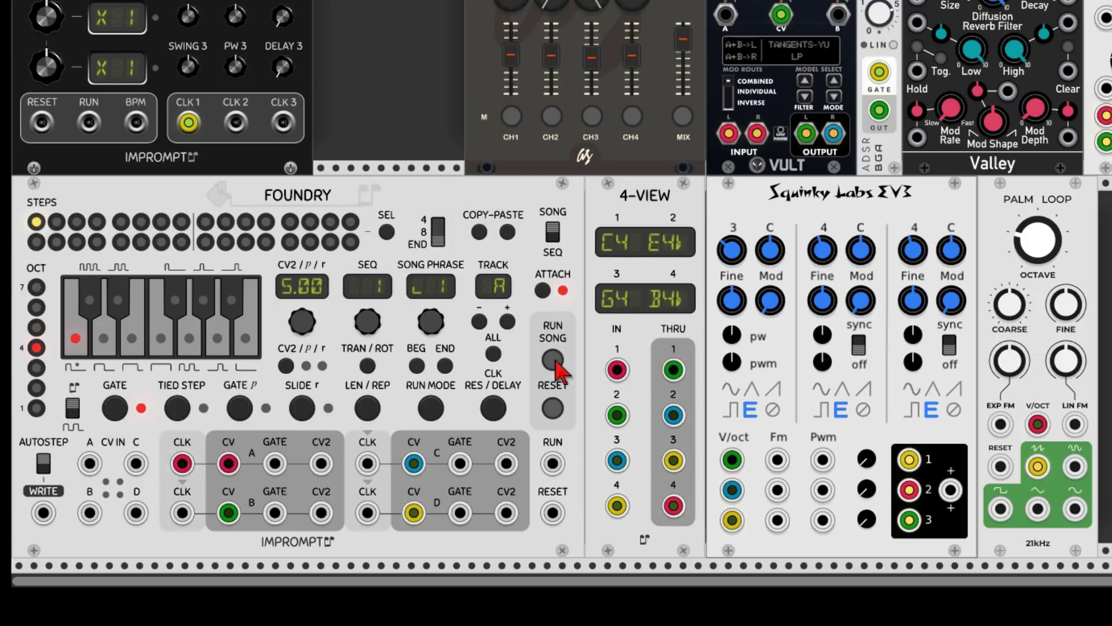
- Turn off Attach and switch Foundry back to sequence mode, leaving the mixer's main output unmuted
click(685, 118)
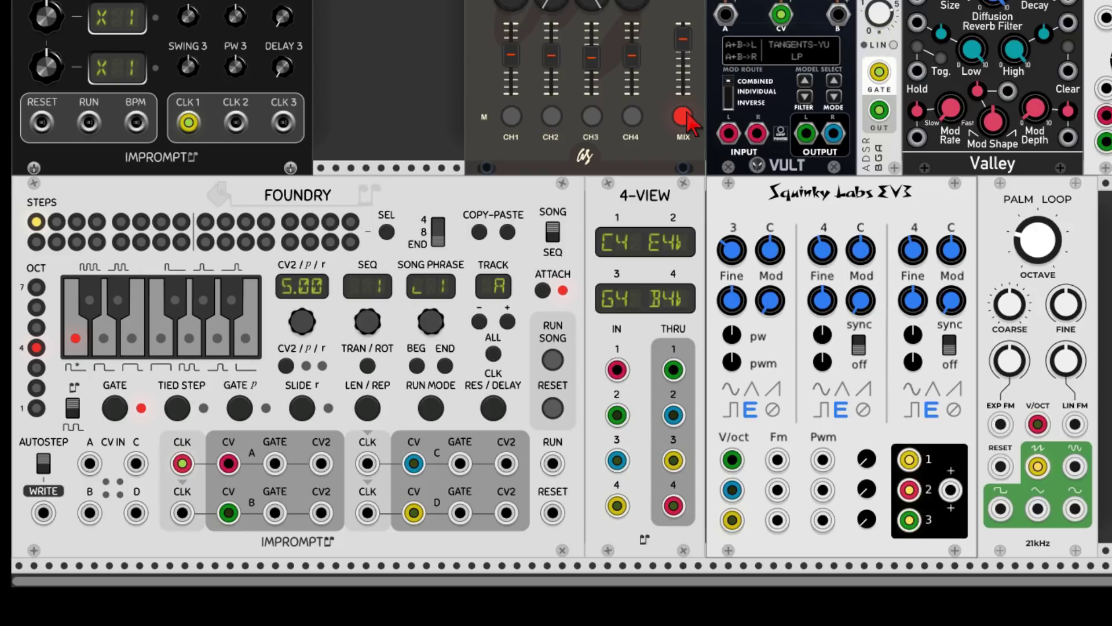
click(684, 117)
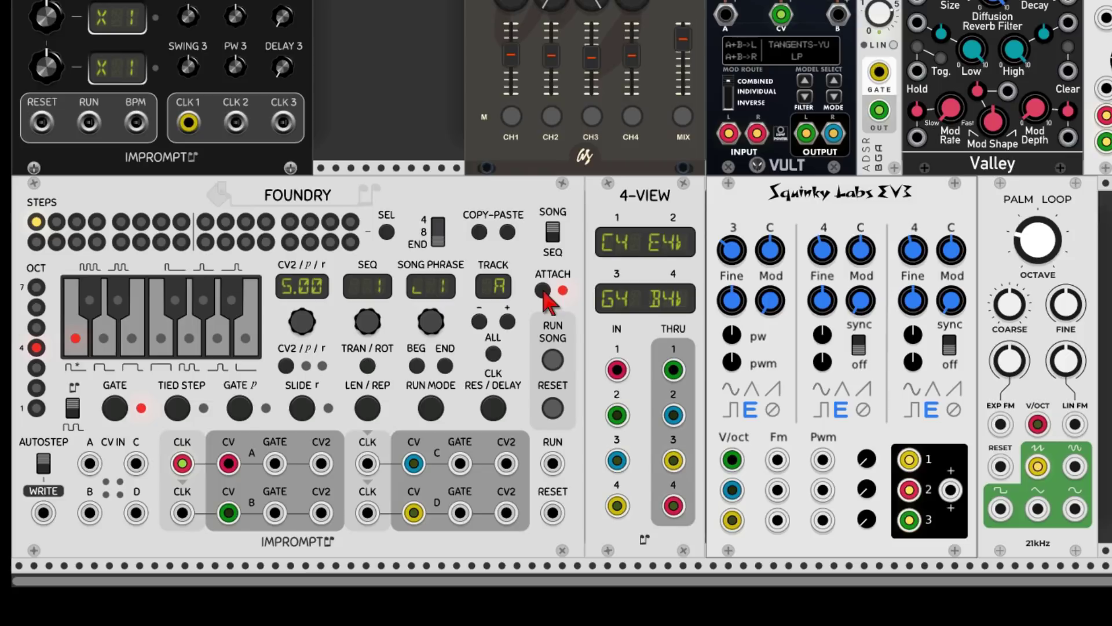
click(554, 233)
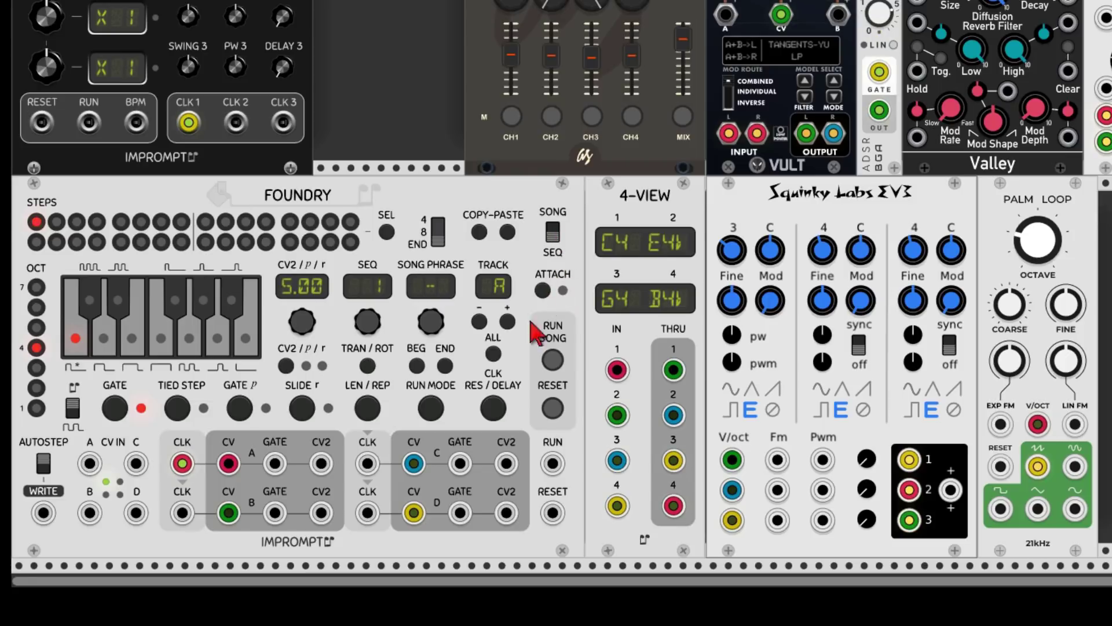
- Run the song while in sequence mode, browse the sequences during playback, and stop it
click(552, 361)
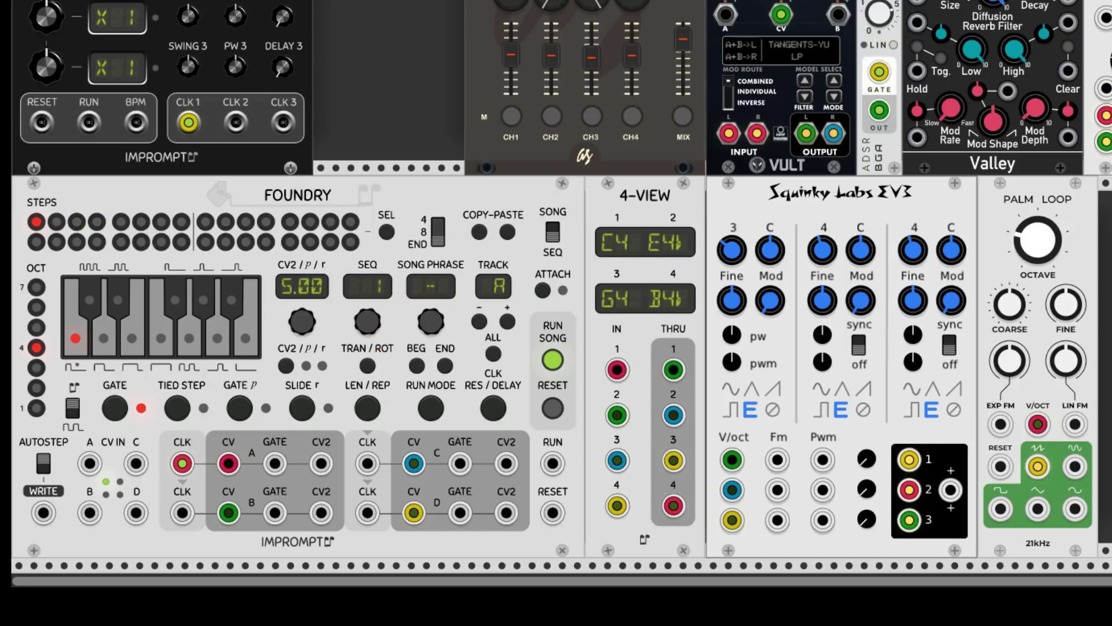
mouse_move(367, 322)
mouse_down()
mouse_move(368, 281)
mouse_move(371, 335)
mouse_up()
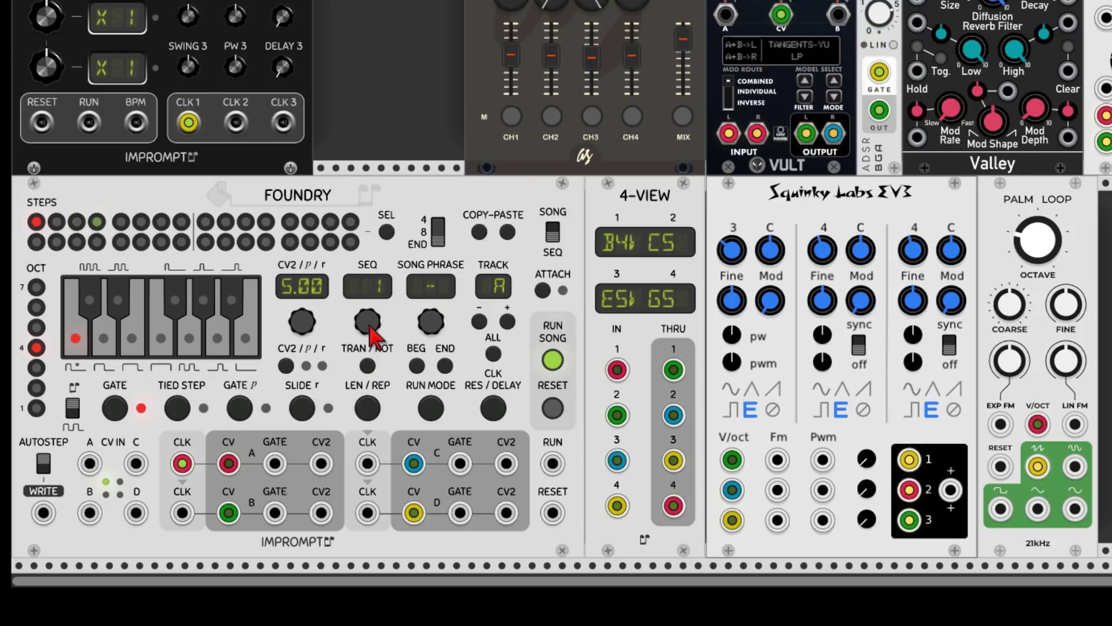
click(553, 361)
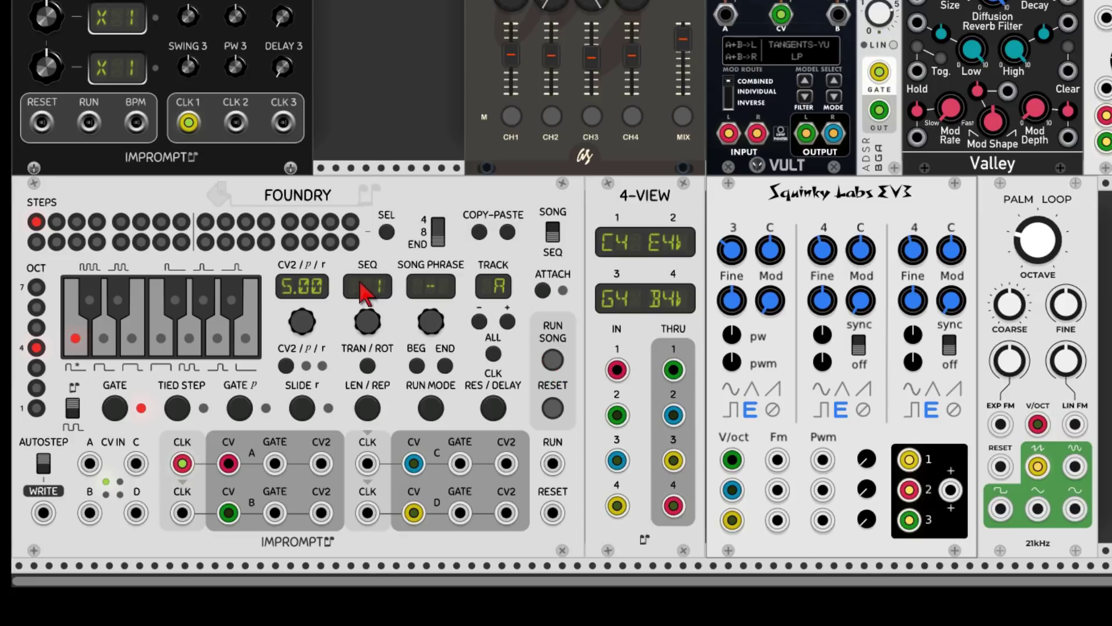
- Examine the chords on steps 2, 3 and 4 of sequence 1, and switch to sequence 2 to compare step 4
click(56, 222)
click(77, 225)
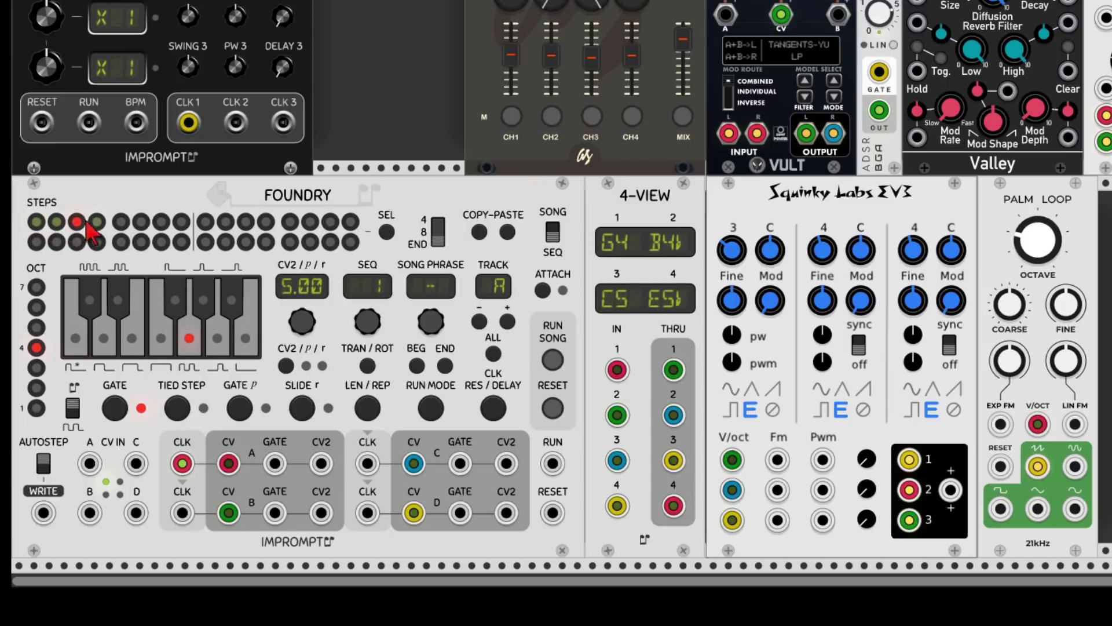
click(97, 226)
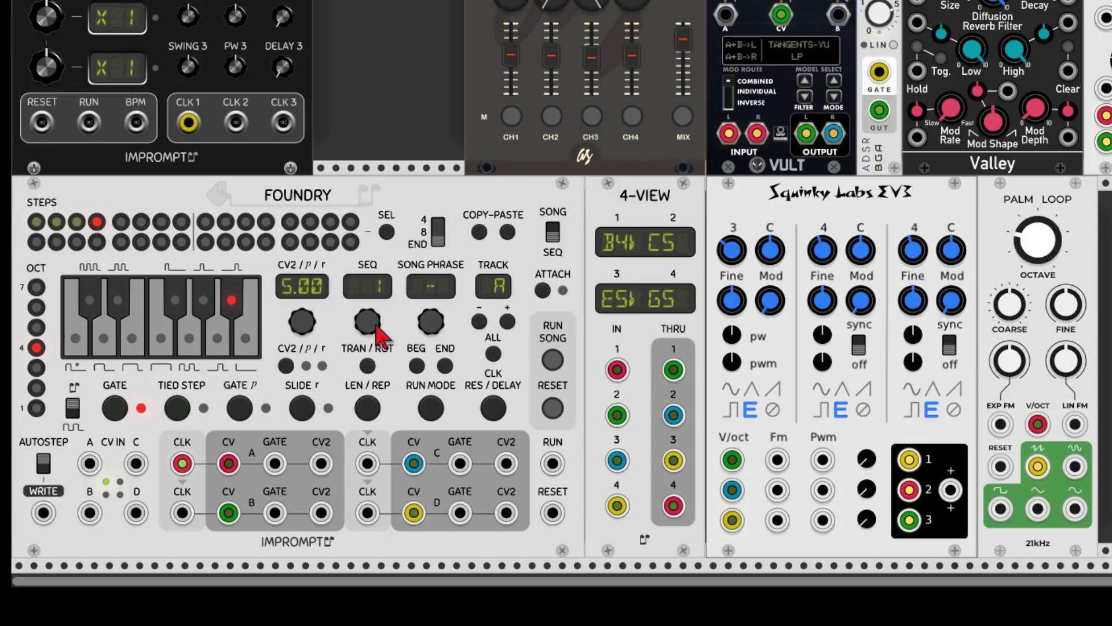
drag(367, 322, 367, 310)
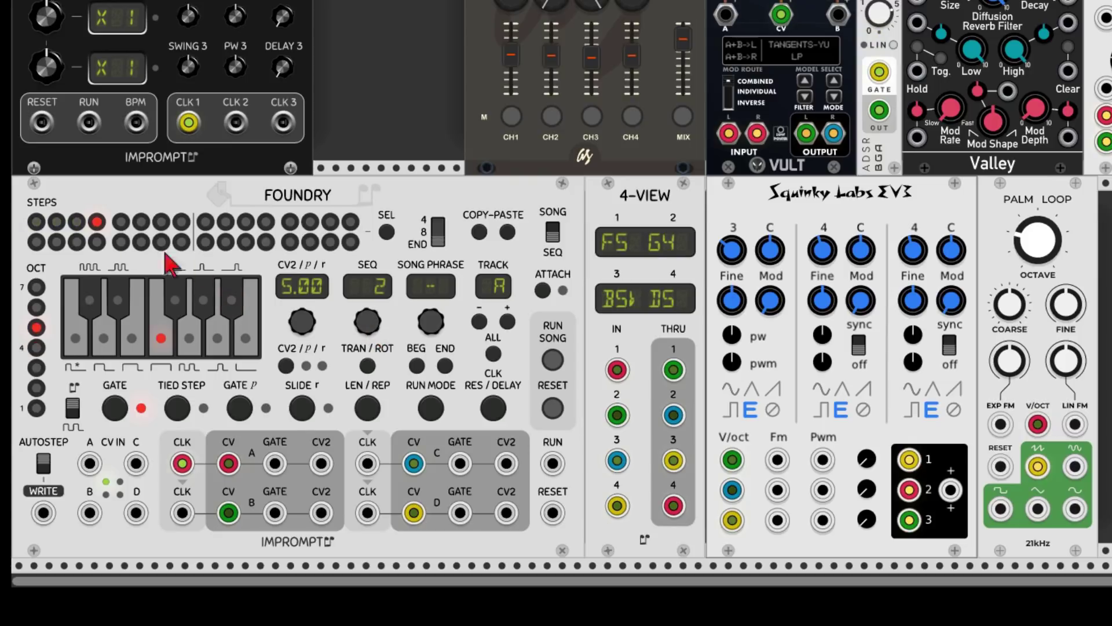
- Examine the chords on steps 1, 2 and 3 of sequence 2, and mute the mixer's main output
click(76, 225)
click(57, 222)
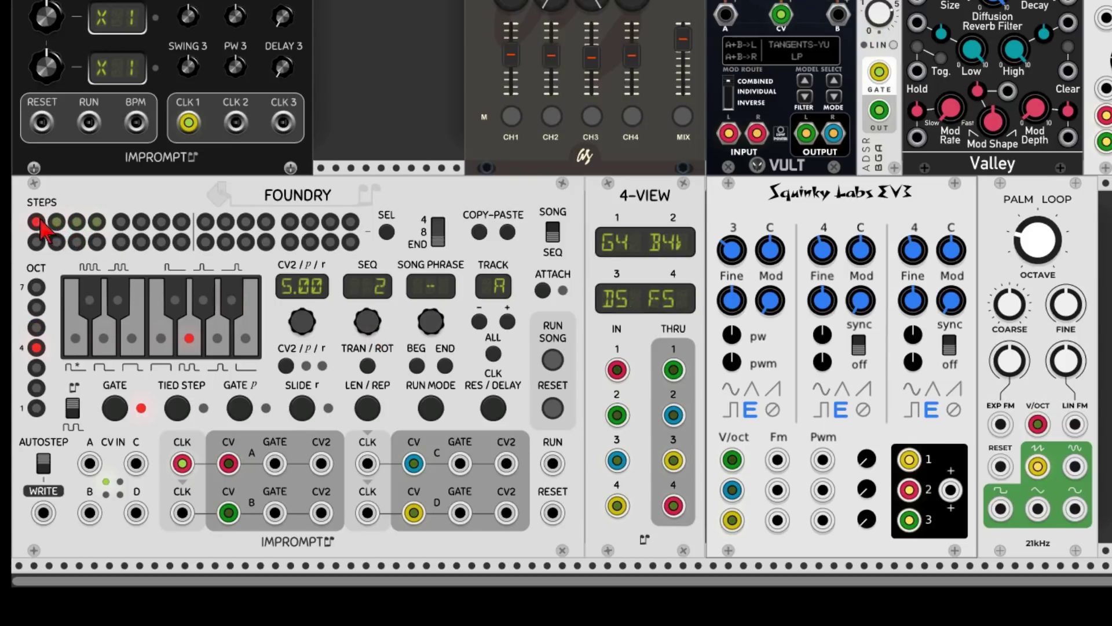
click(76, 225)
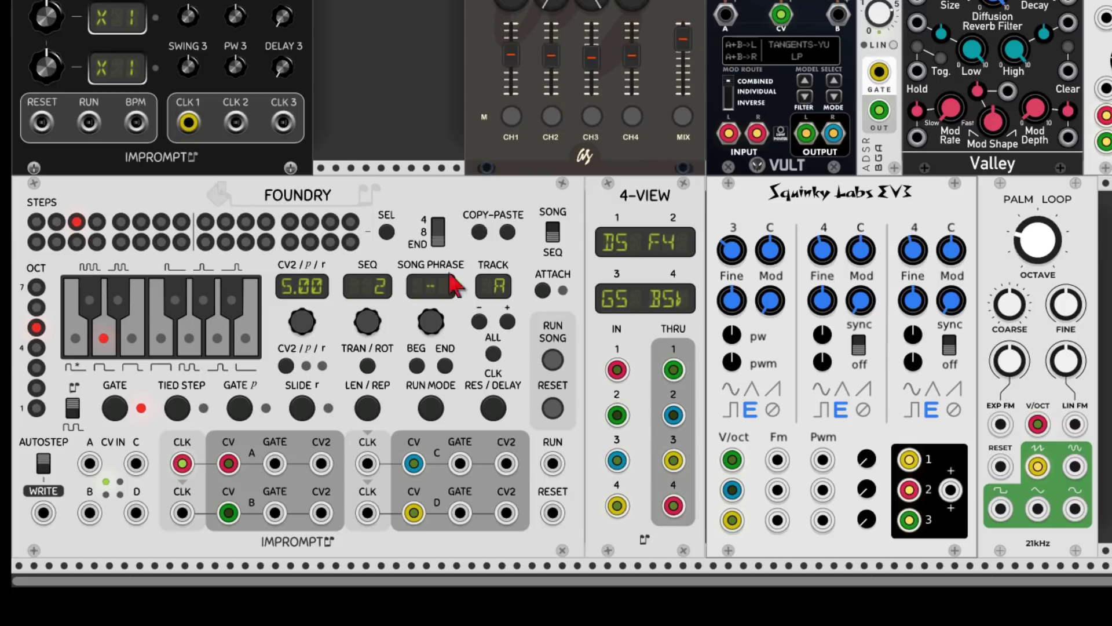
click(686, 118)
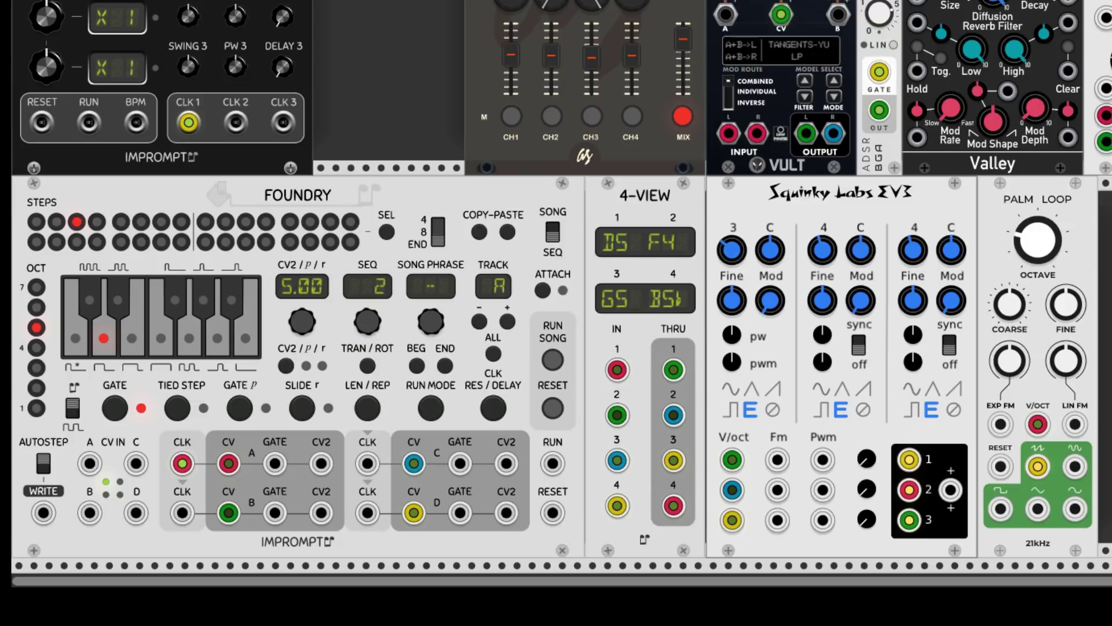
- Switch to sequence 1 and set track A's run mode to RND
drag(367, 316, 369, 333)
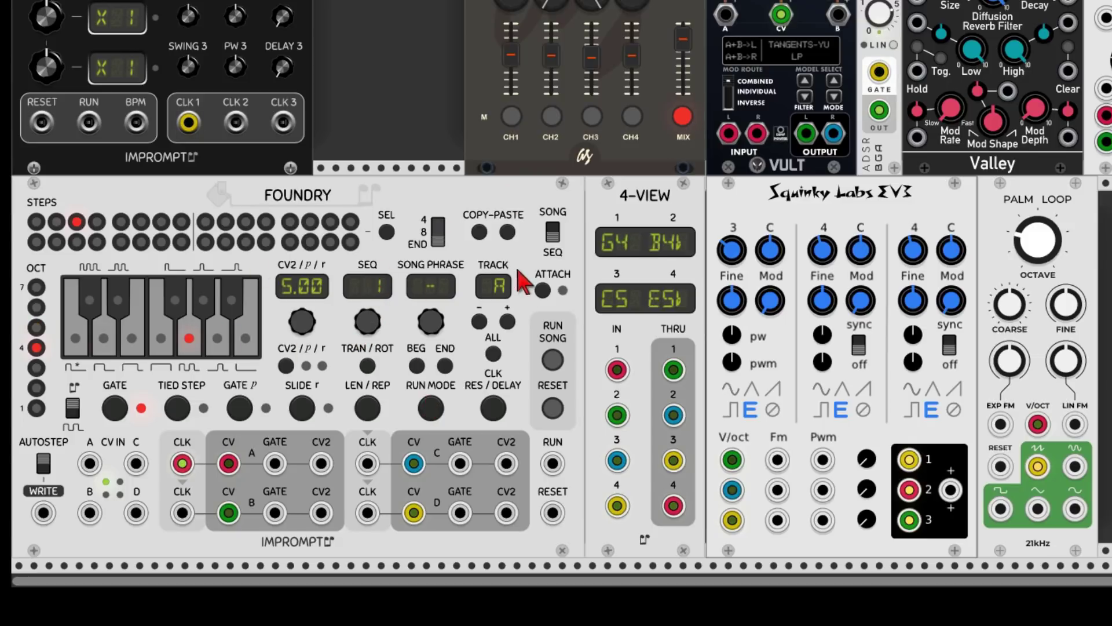
click(441, 401)
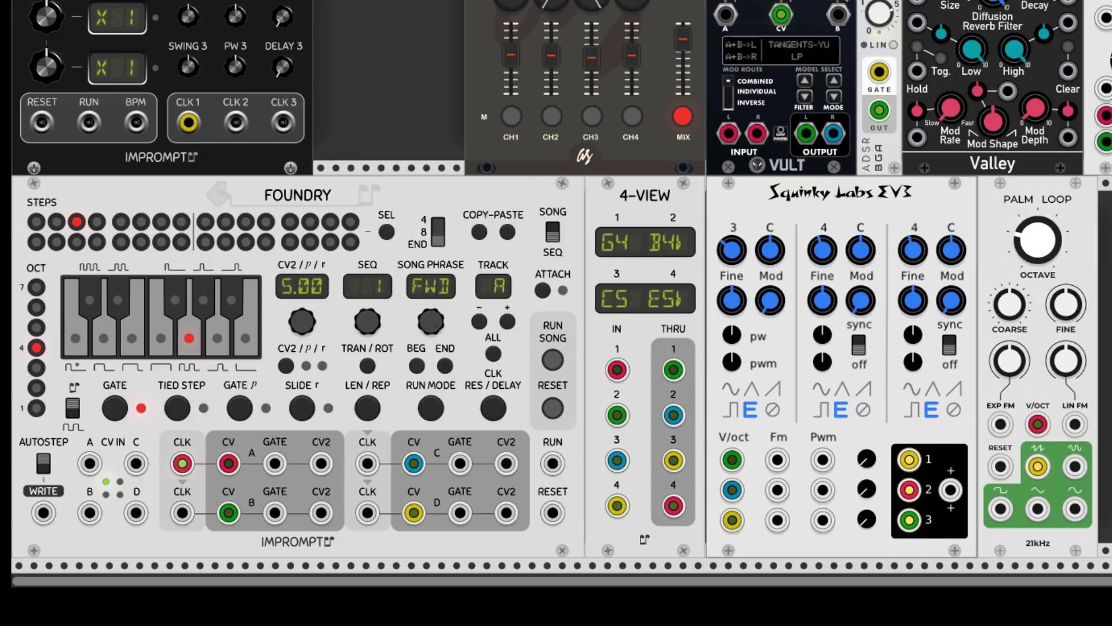
drag(432, 322, 432, 313)
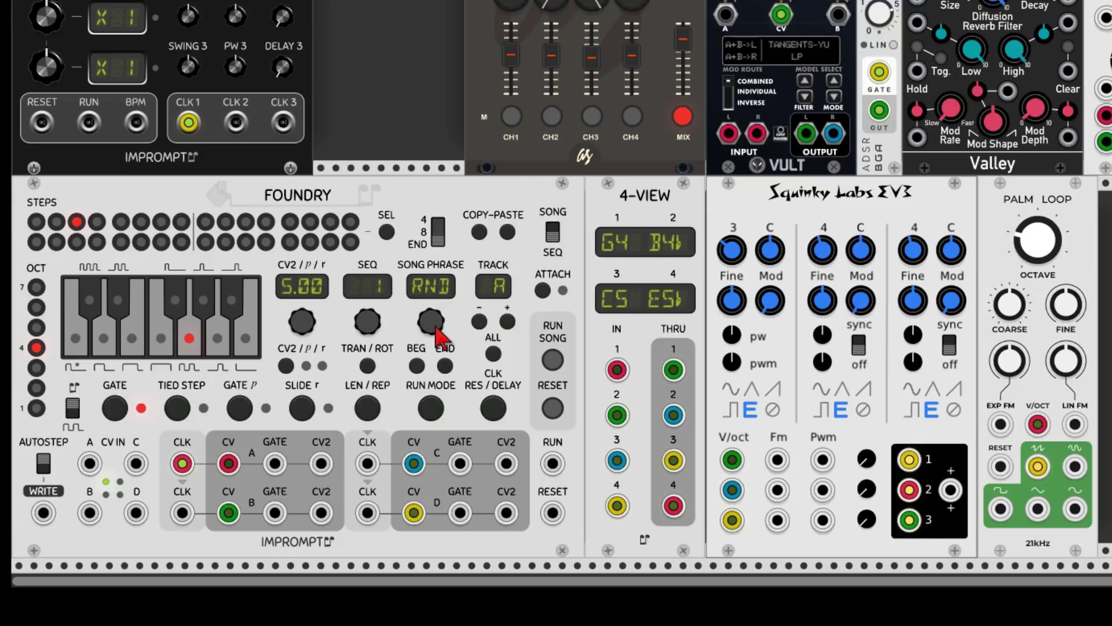
- Set the run mode of sequence 1 to TKA on tracks B, C and D, and return to track A
click(508, 322)
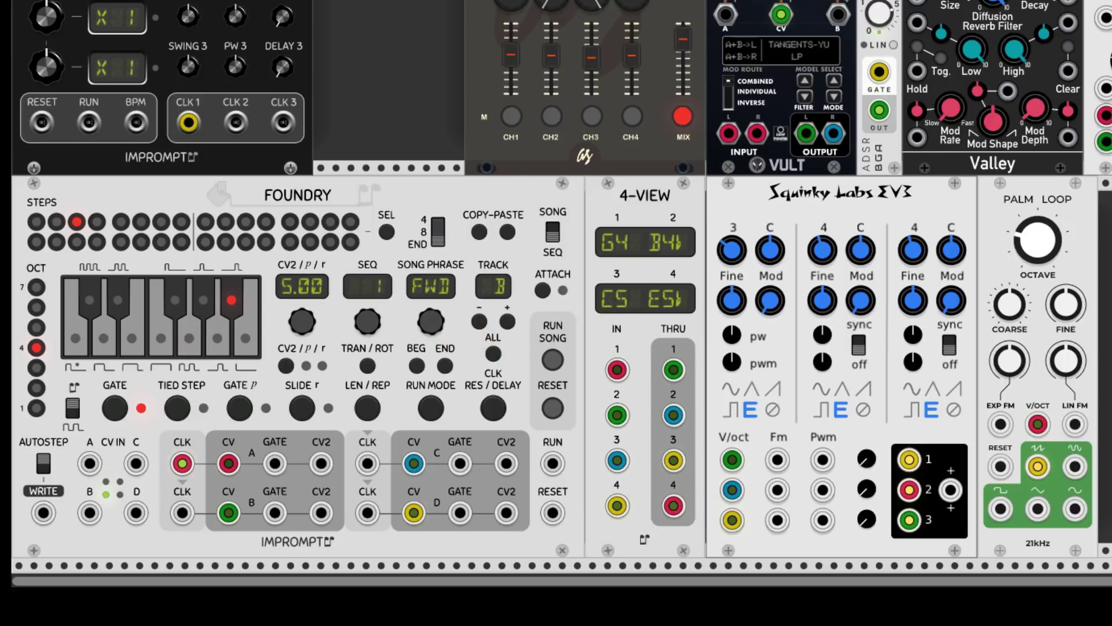
drag(431, 324, 431, 313)
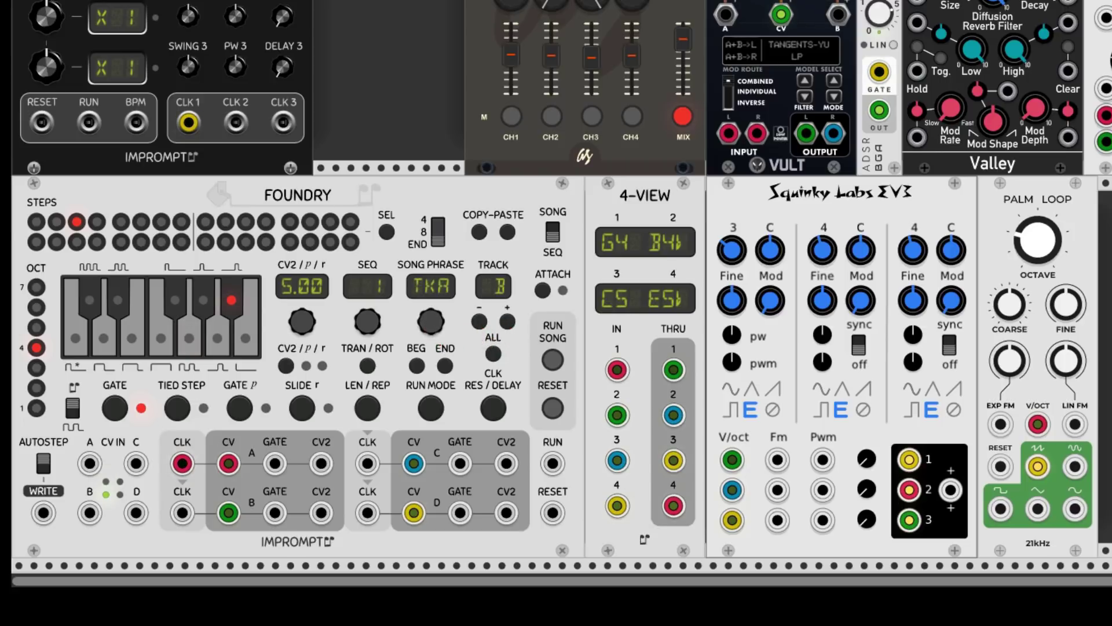
click(508, 322)
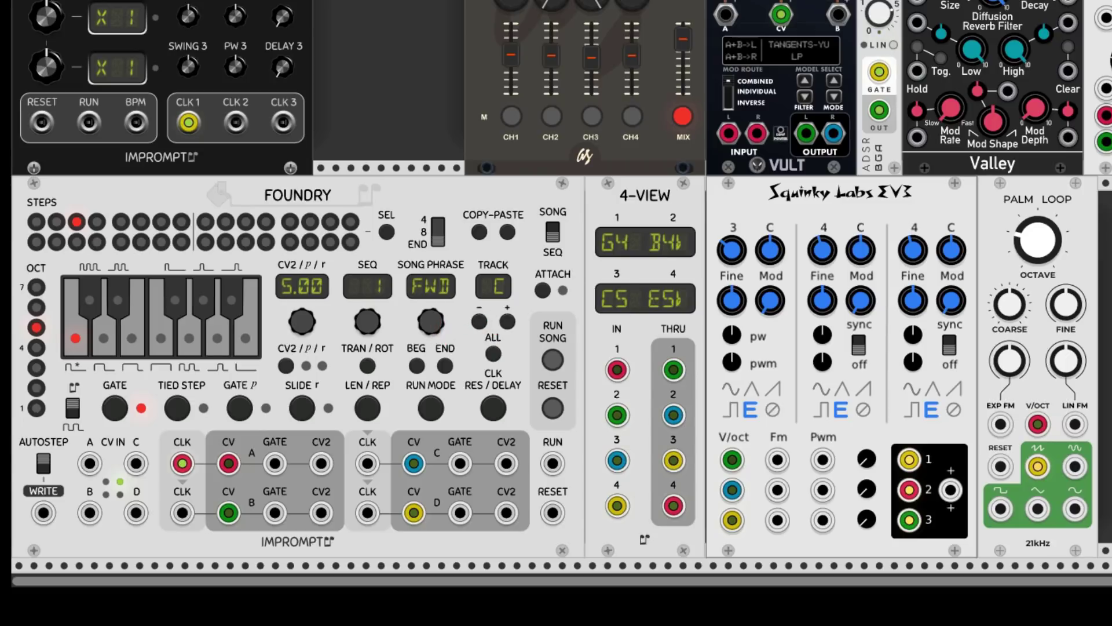
drag(433, 324, 433, 314)
click(507, 321)
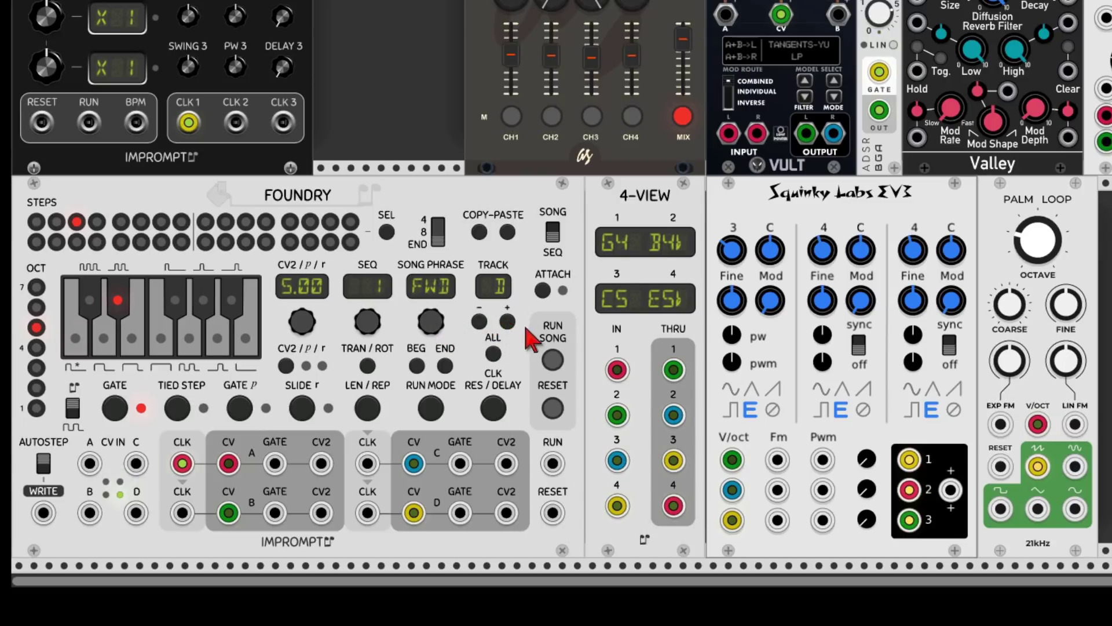
drag(442, 321, 433, 311)
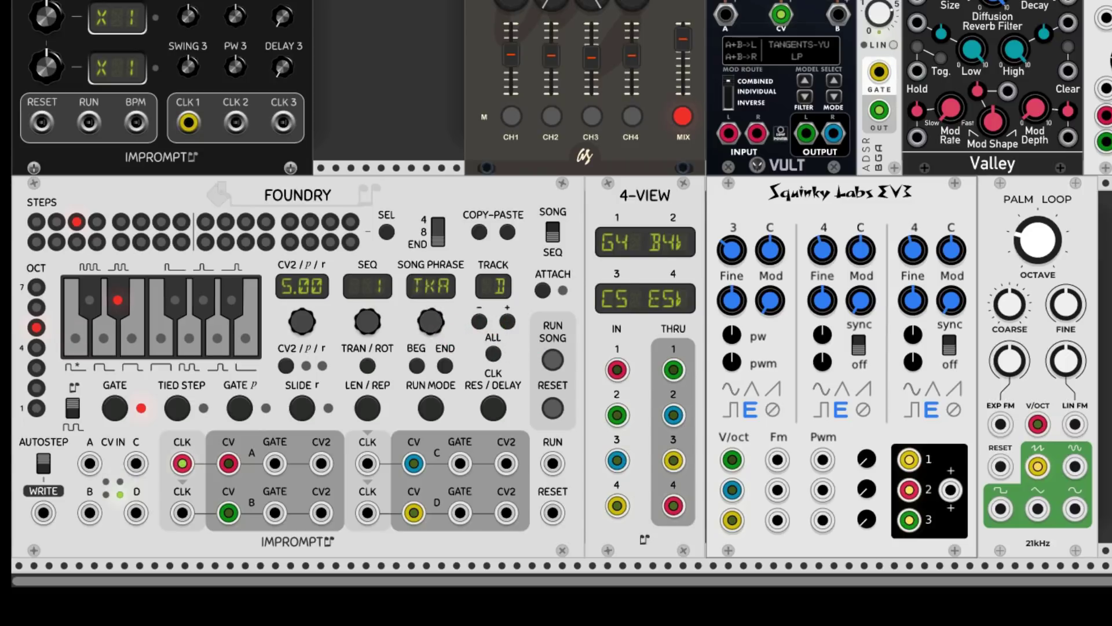
click(503, 321)
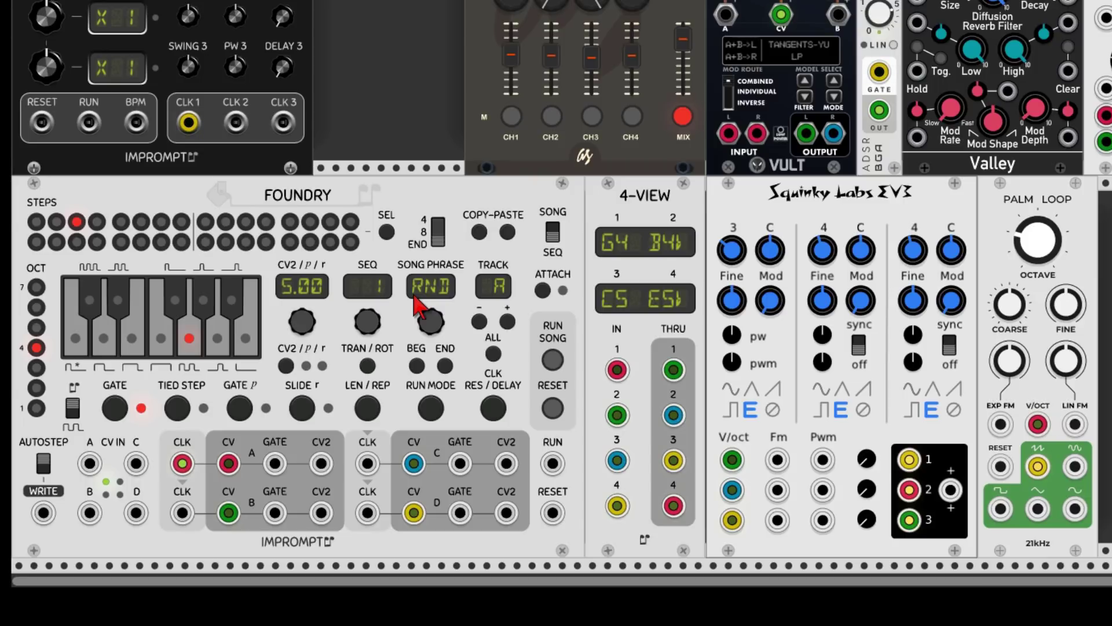
- Run the song to hear the random chord order, stop it, and mute the mixer's main output
click(553, 361)
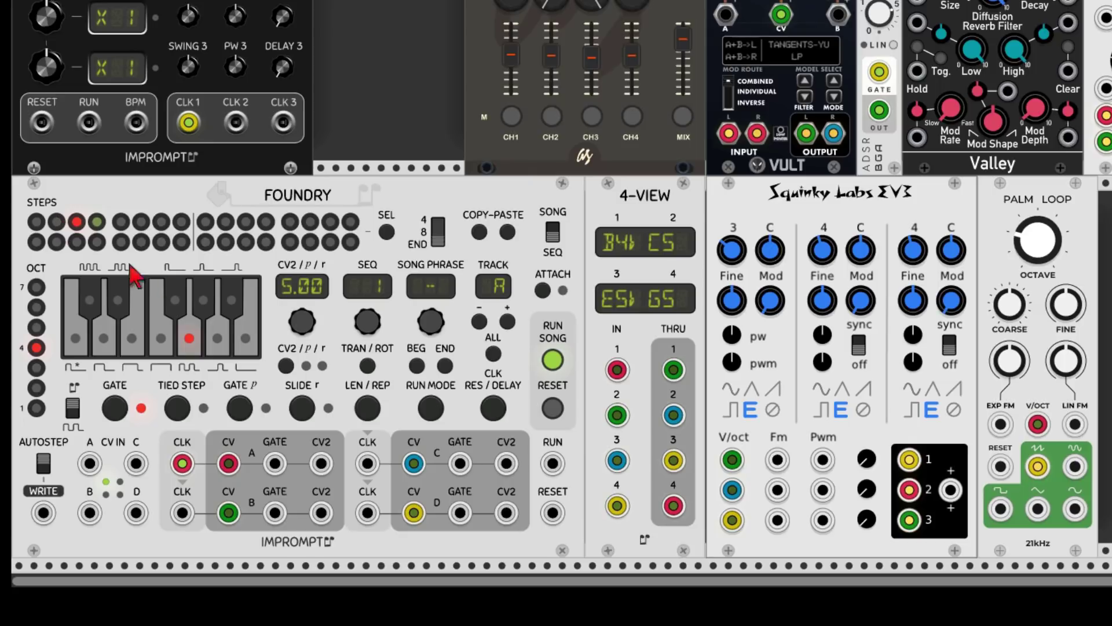
click(553, 361)
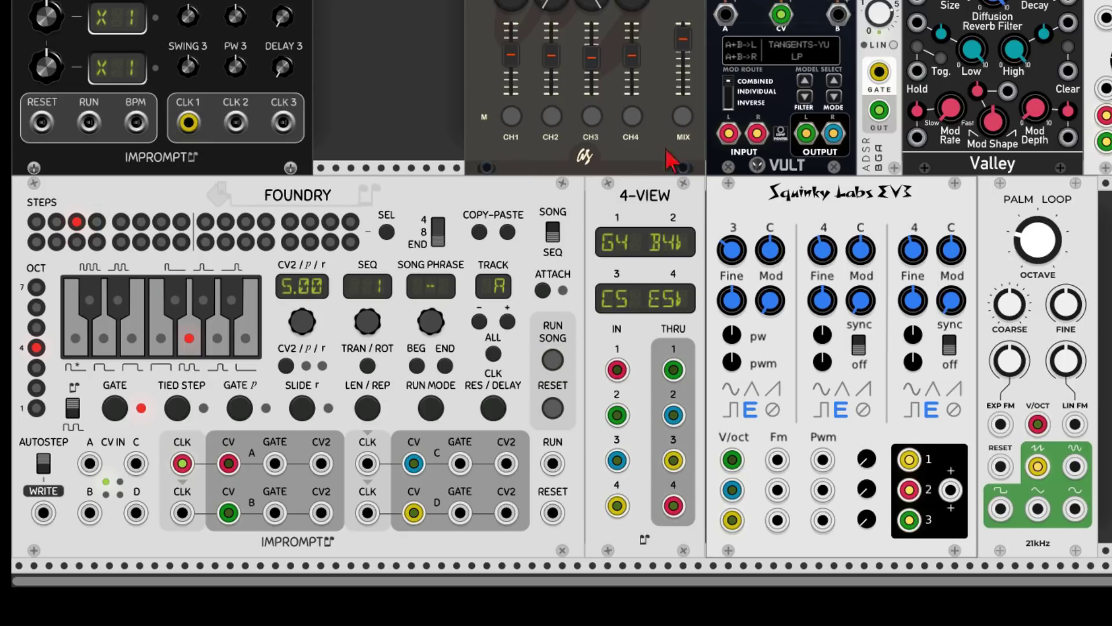
click(683, 117)
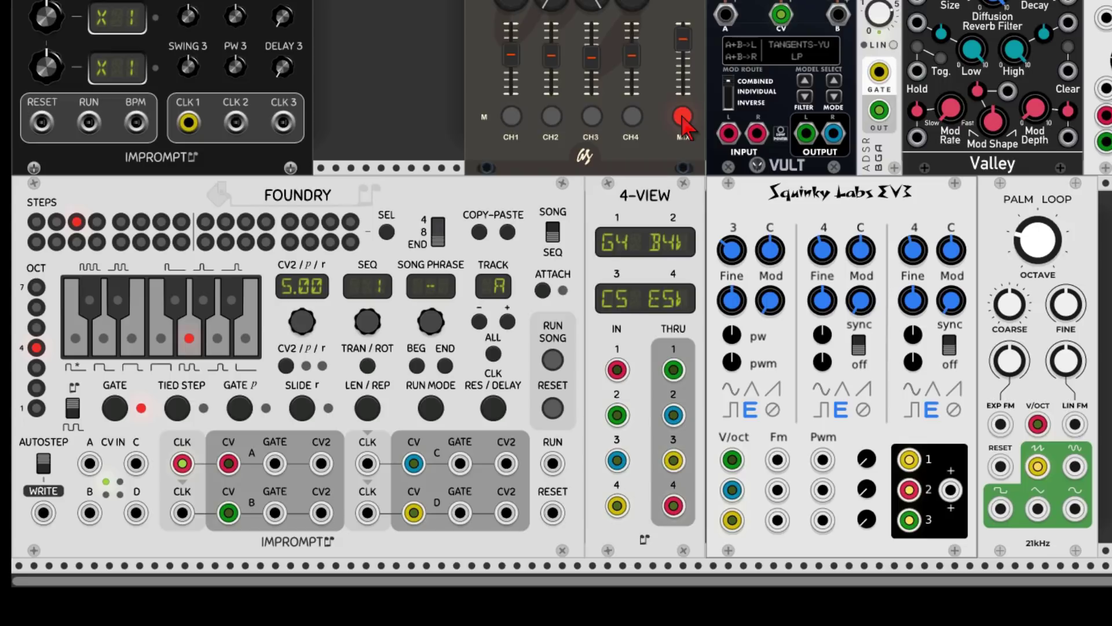
- Turn on multi-step selection from step 1 on track A and try the 4, 8 and END ranges
click(387, 232)
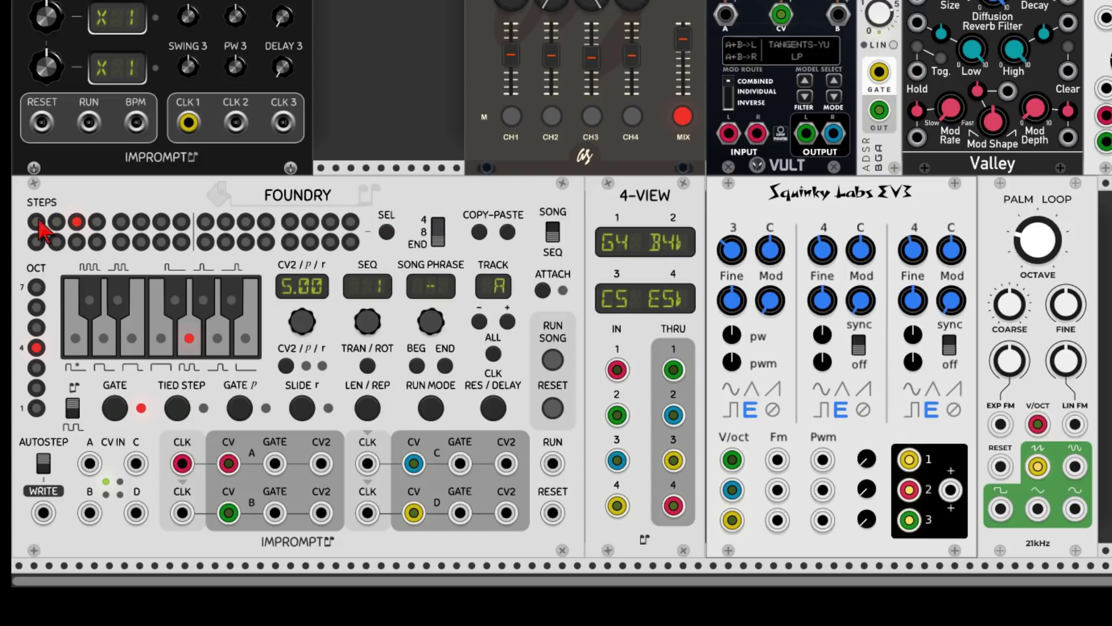
click(387, 232)
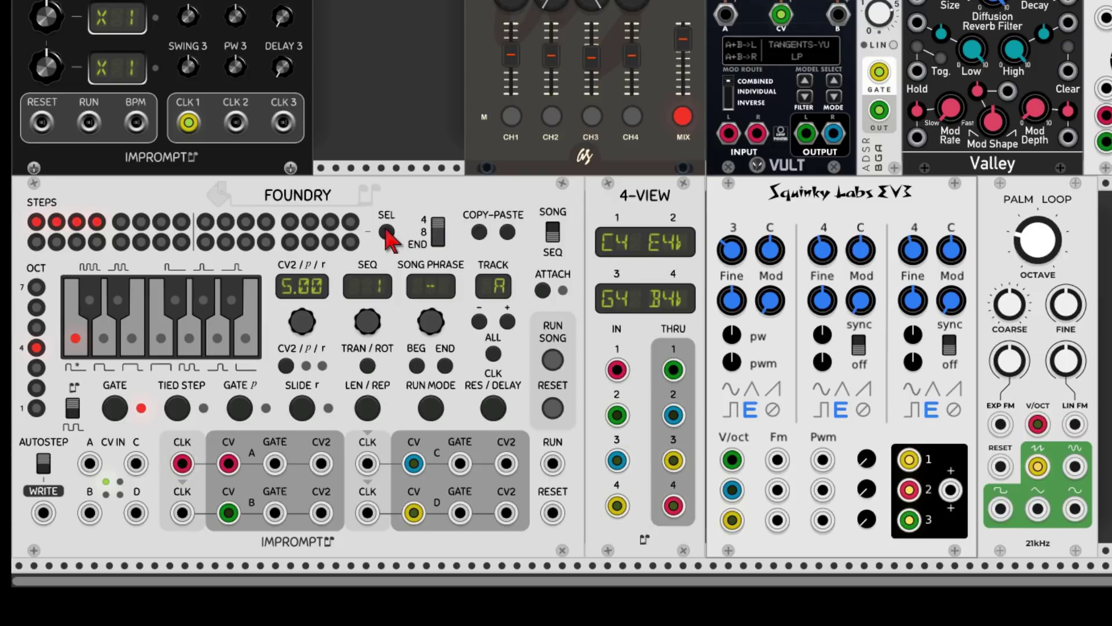
click(439, 231)
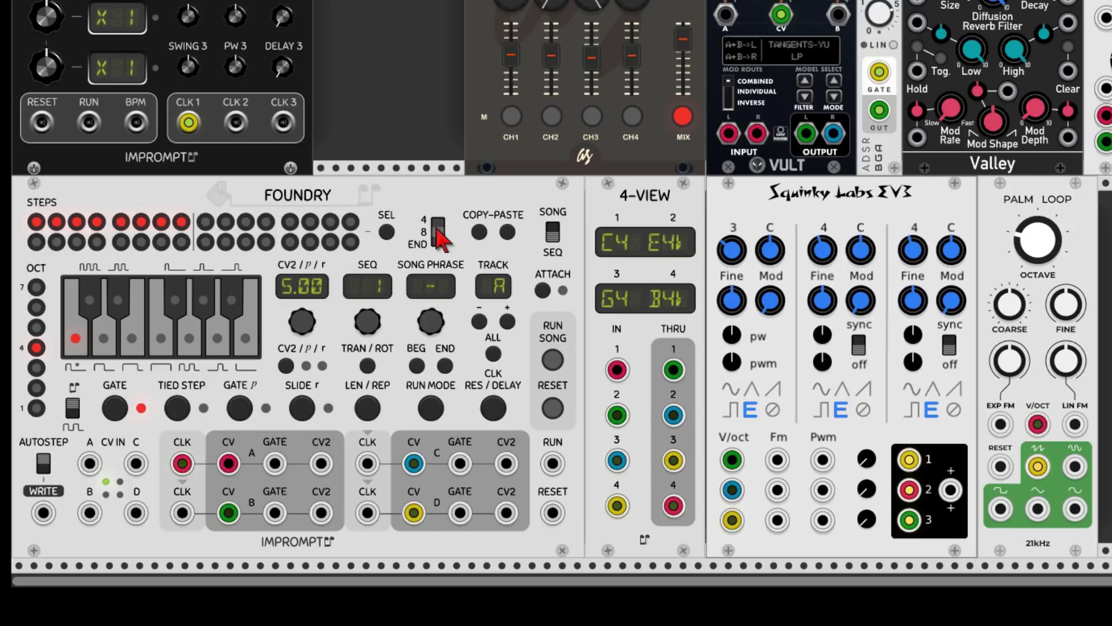
click(438, 232)
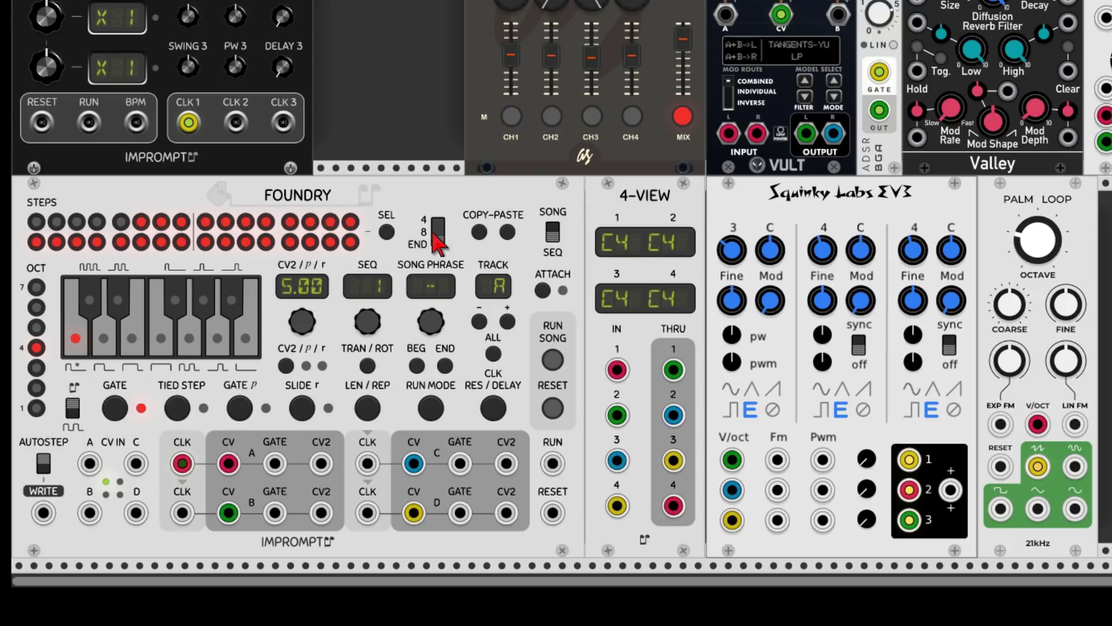
- Select steps 4 to 11 of sequence 1 on track A and transpose them by +12
click(438, 238)
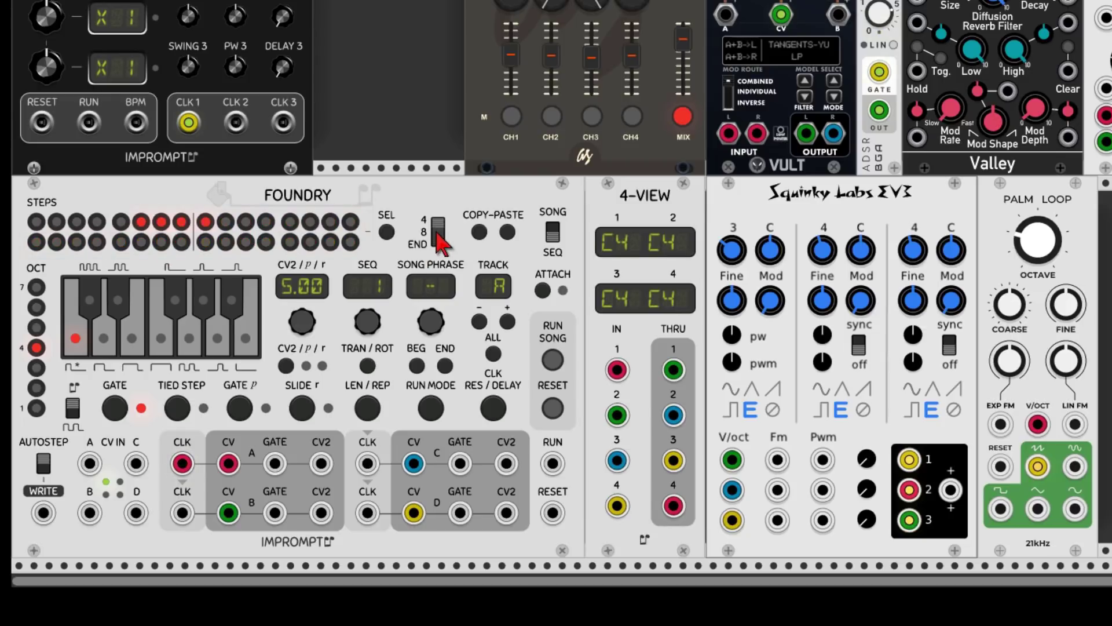
click(98, 223)
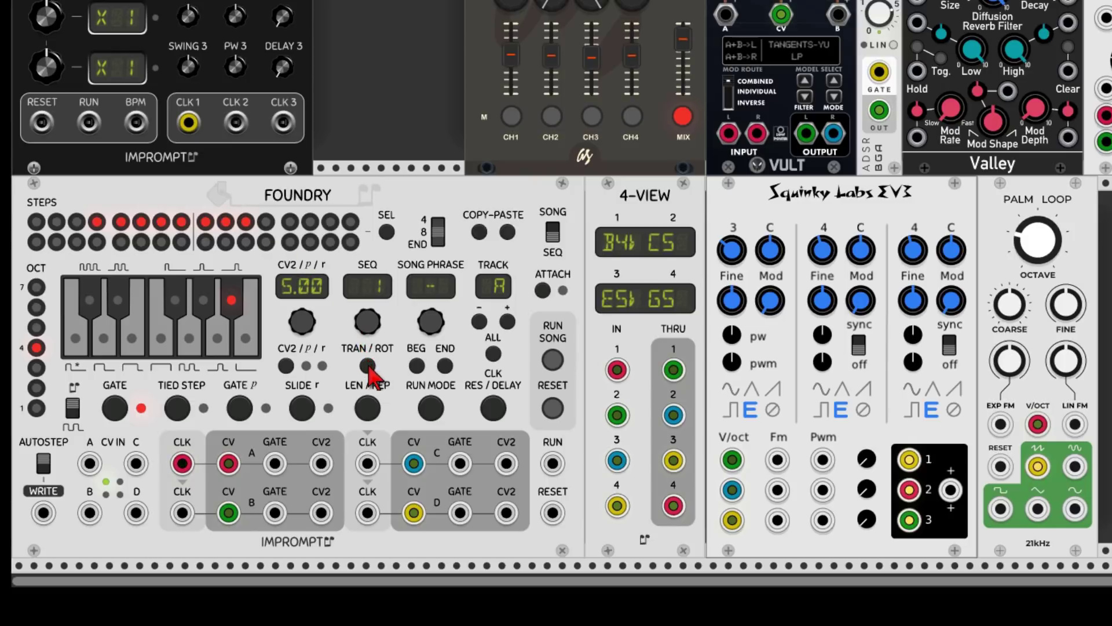
drag(369, 366, 367, 315)
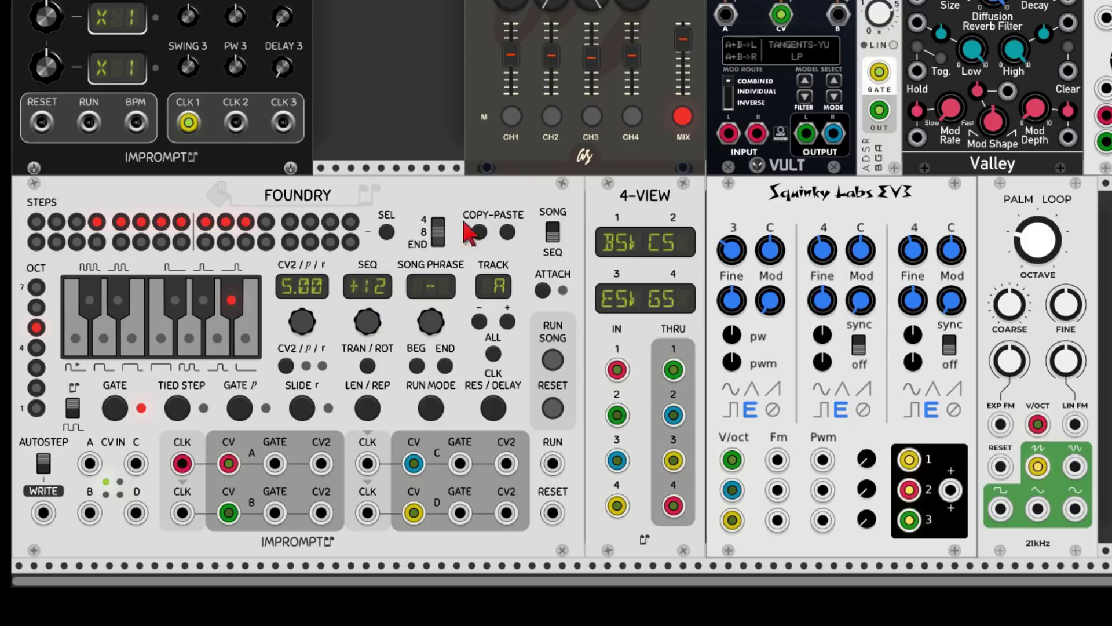
- Copy the selected eight steps from track A and paste them into track C starting at step 17
click(479, 233)
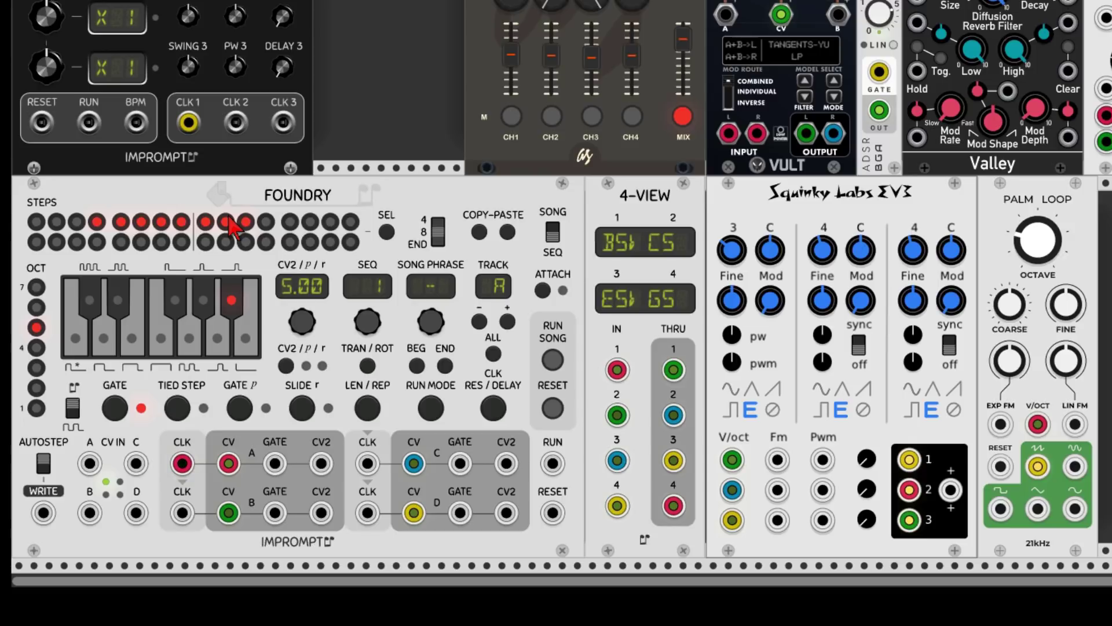
click(508, 321)
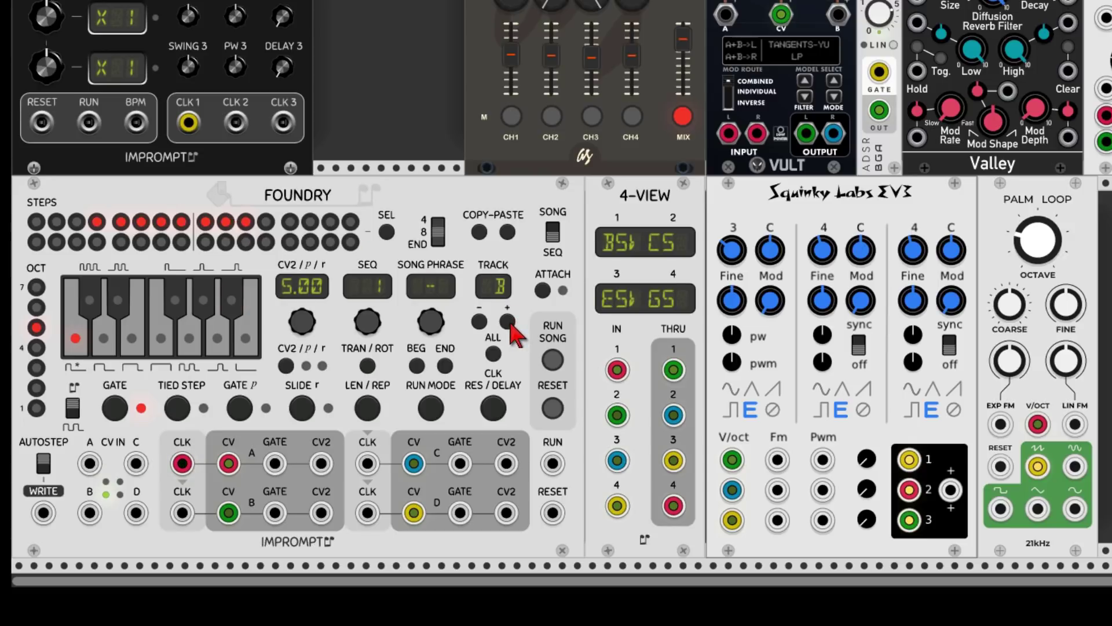
click(507, 321)
click(52, 242)
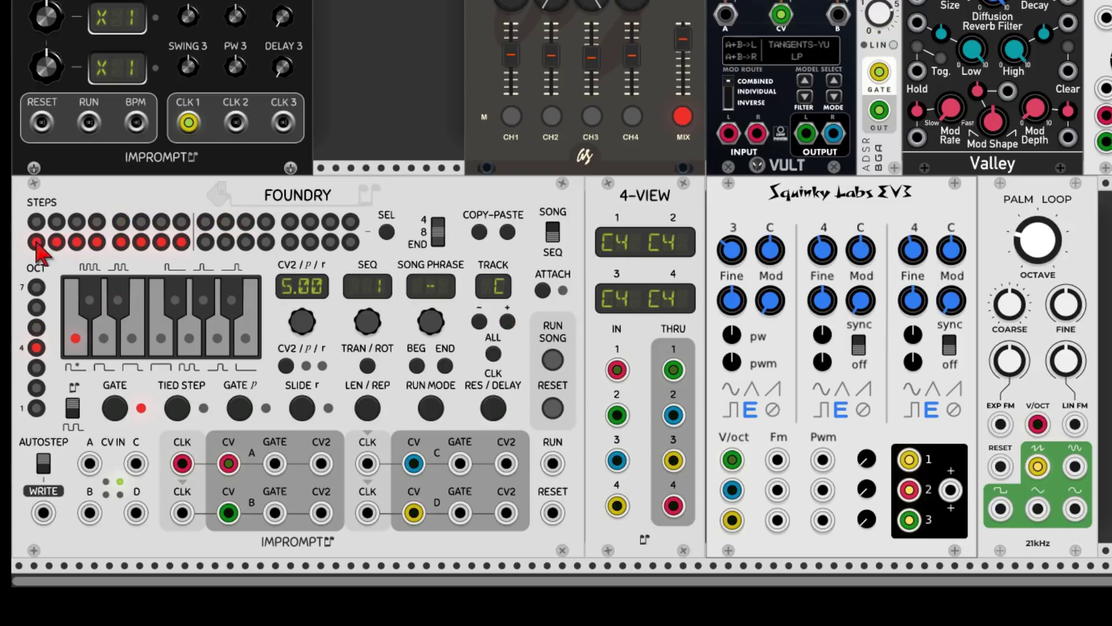
click(508, 233)
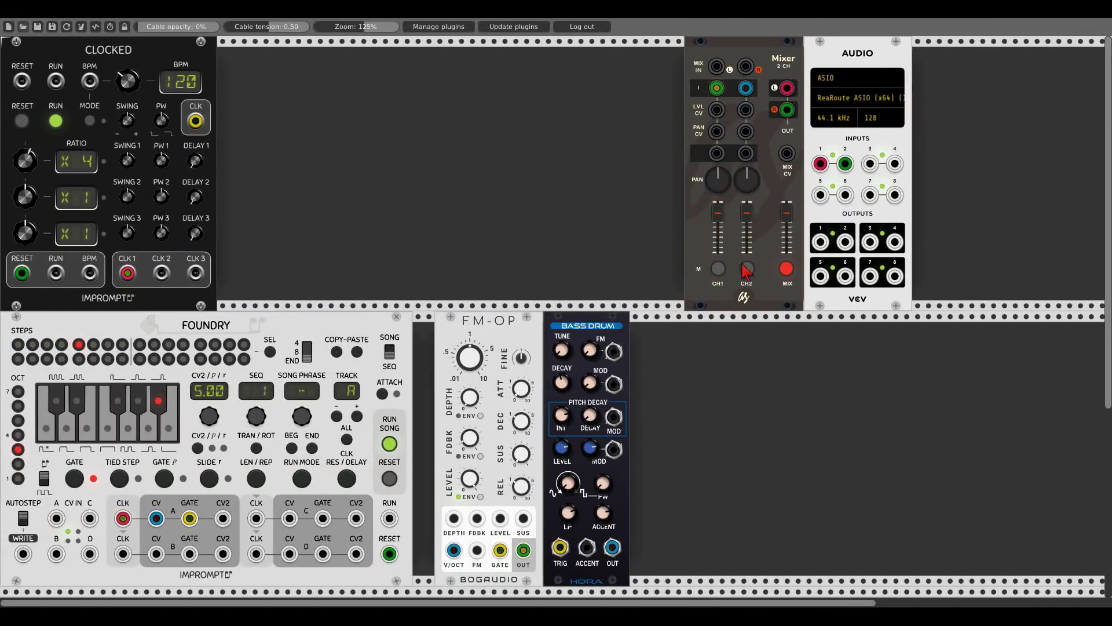
- Audition the bass drum patch through the mixer's main output and display track A's clock resolution, leaving the output unmuted
click(786, 269)
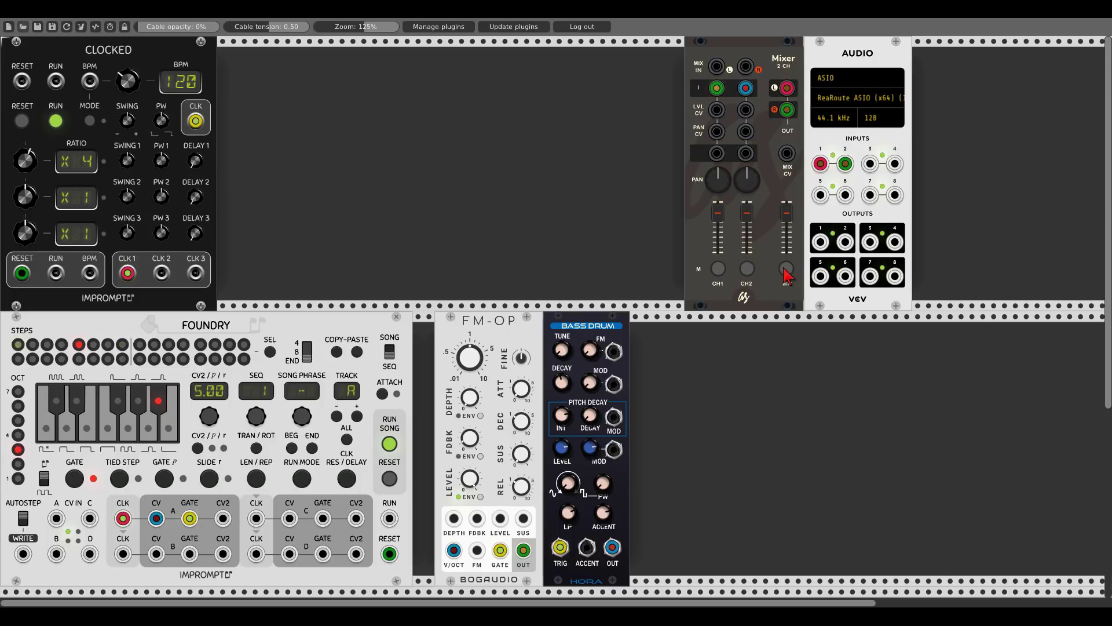
click(785, 270)
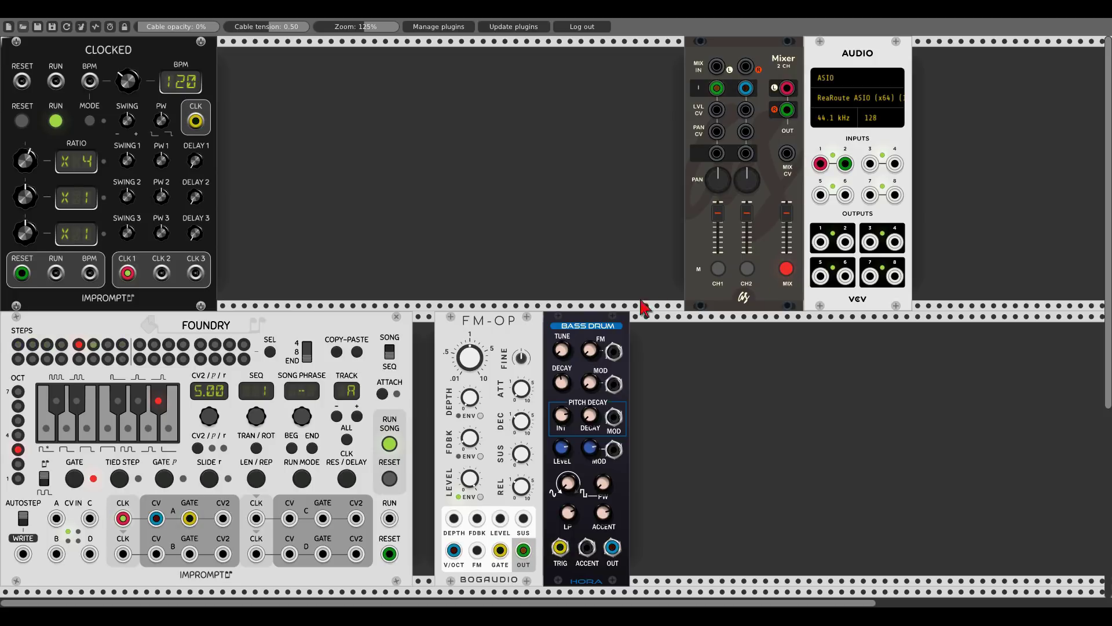
drag(347, 480, 346, 484)
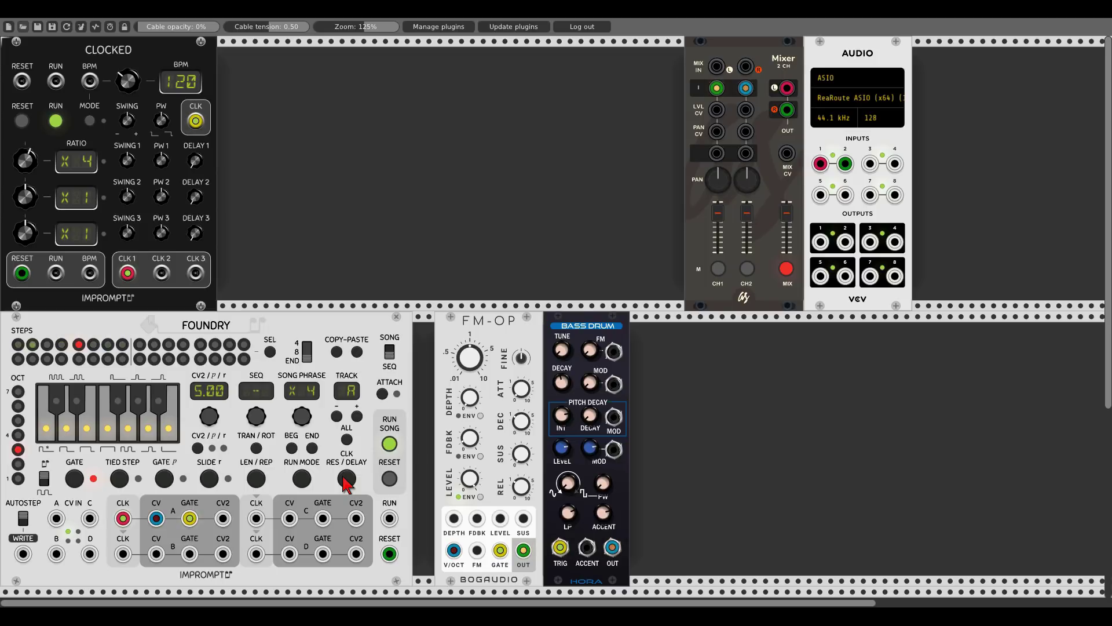
click(787, 270)
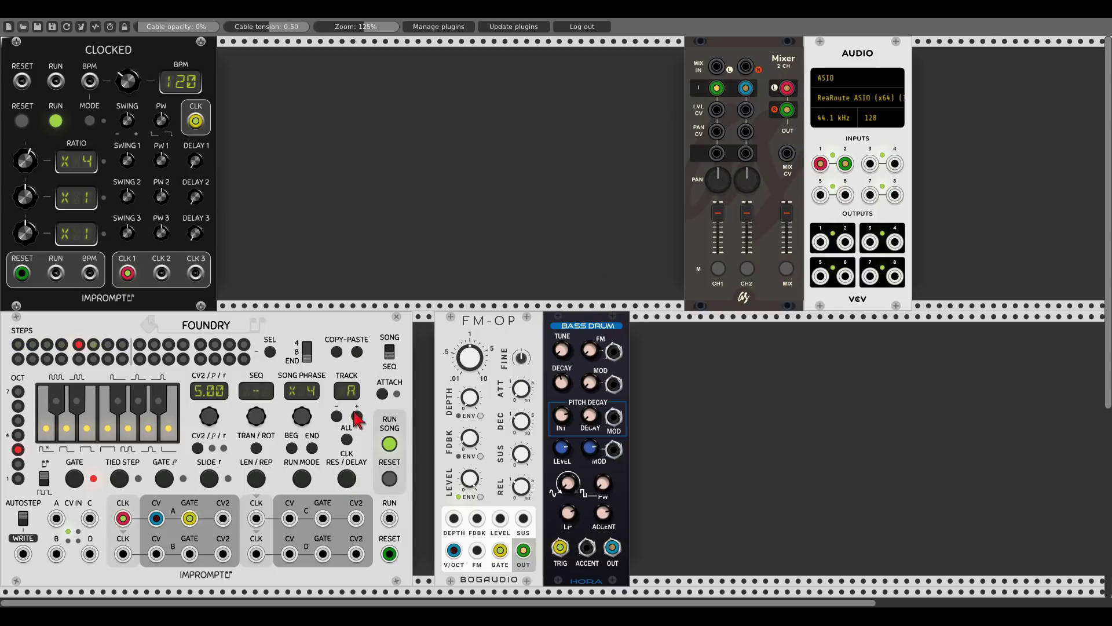
- Set track A's clock delay to D 1 and reset the Clocked module
click(346, 478)
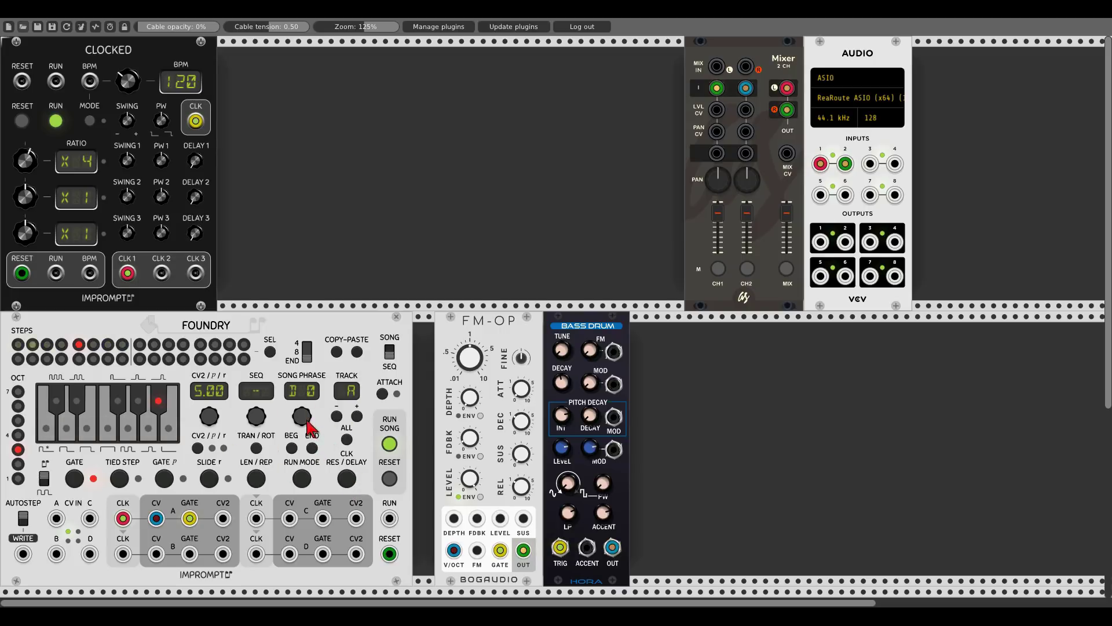
drag(301, 416, 302, 408)
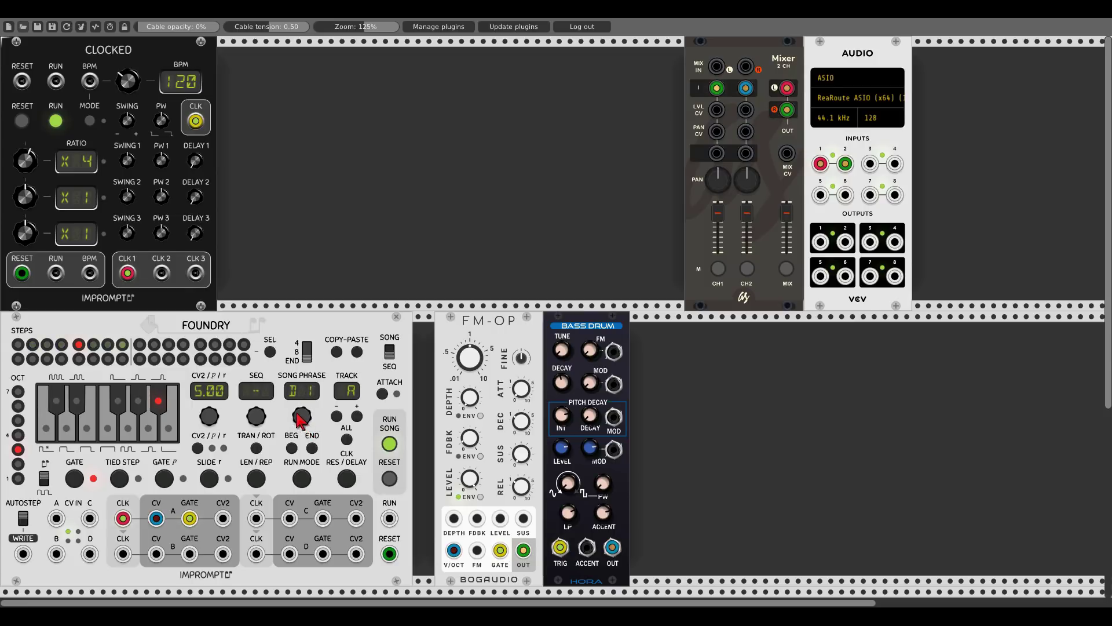
click(22, 120)
- Bring up track A's resolution and delay setting again, adjust it, and reset the Clocked module
click(348, 480)
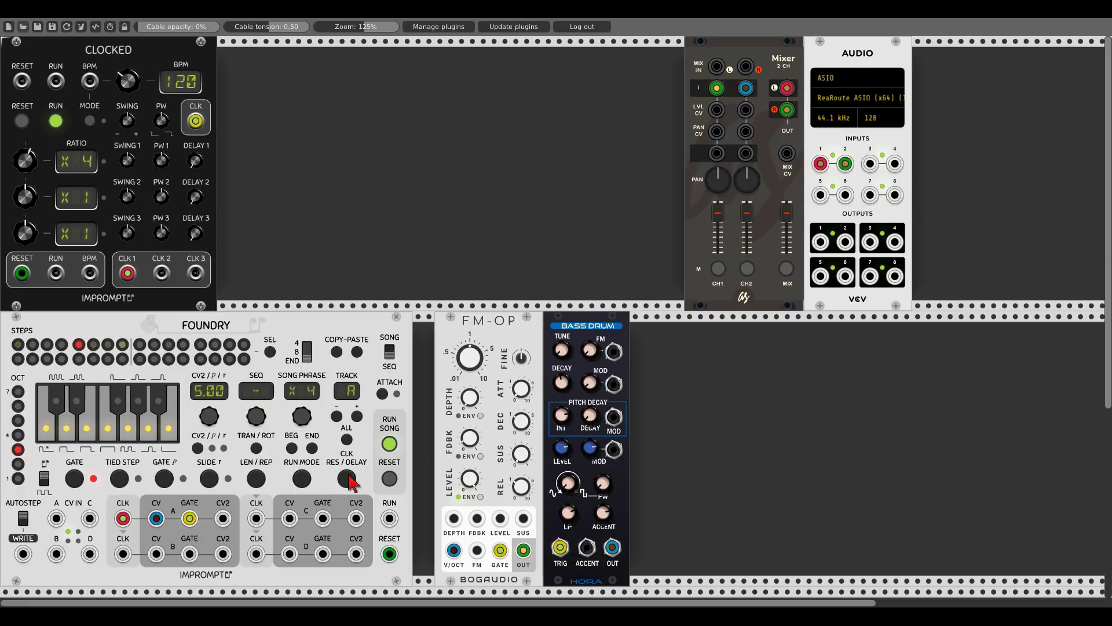
drag(303, 420, 301, 416)
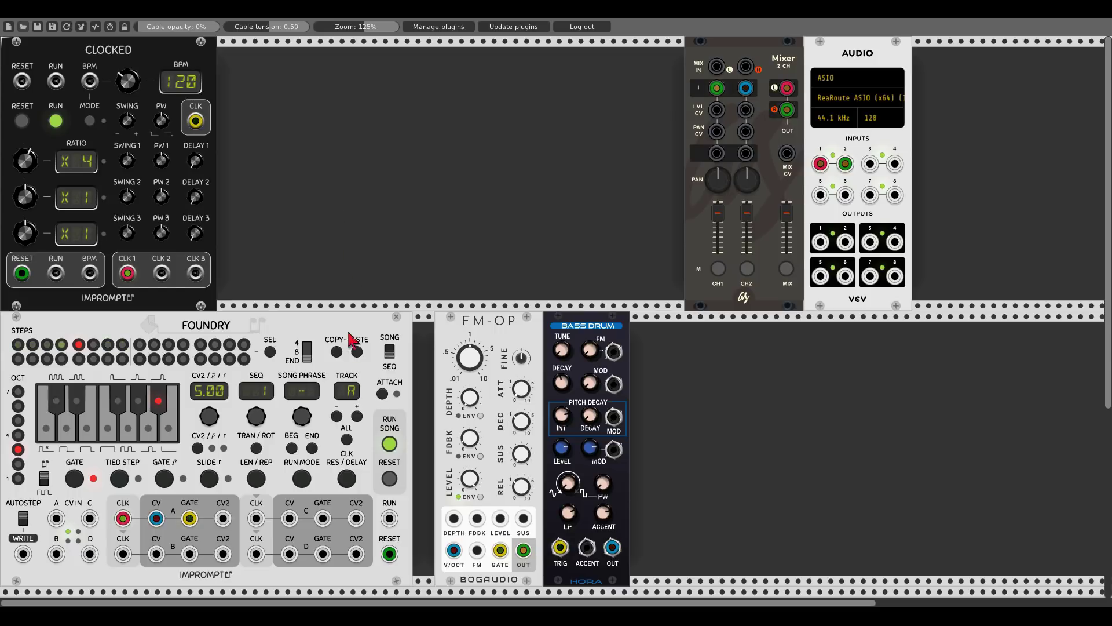
click(346, 479)
click(29, 121)
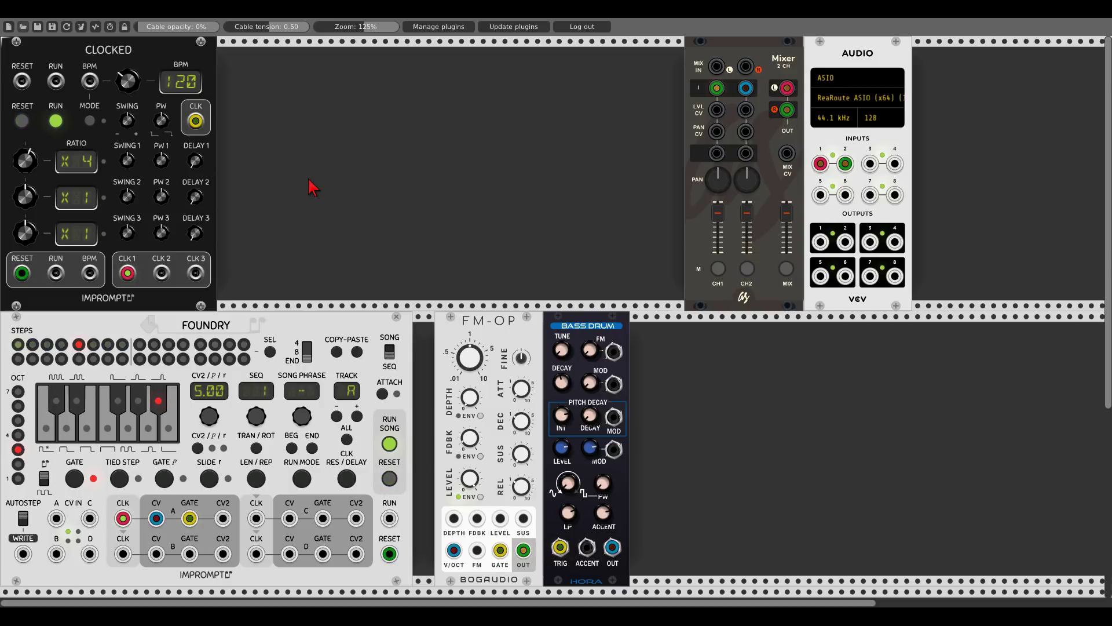
- Adjust track A's clock resolution and delay setting further, resetting the Clocked module to resync, and mute the mixer's main output
click(347, 480)
drag(301, 416, 301, 413)
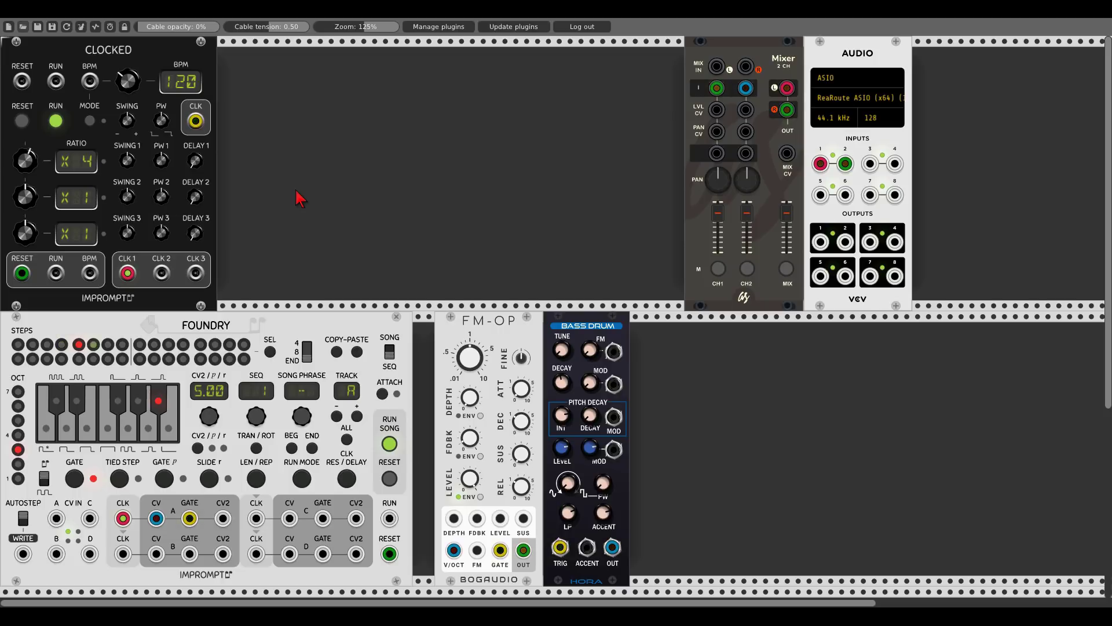
click(302, 423)
drag(302, 423, 302, 397)
click(24, 122)
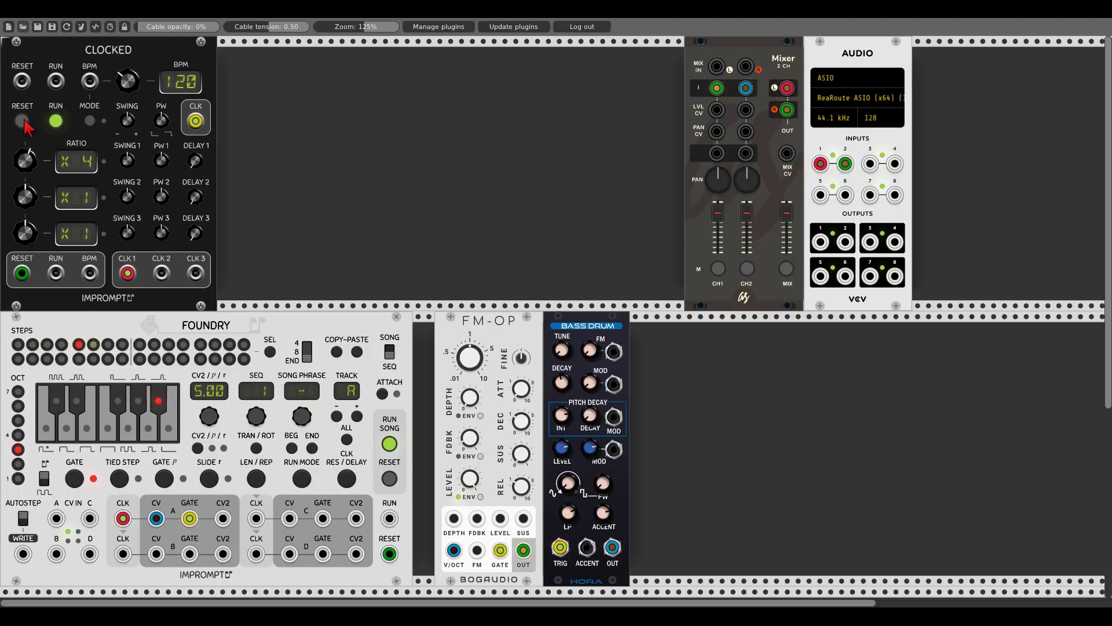
click(23, 122)
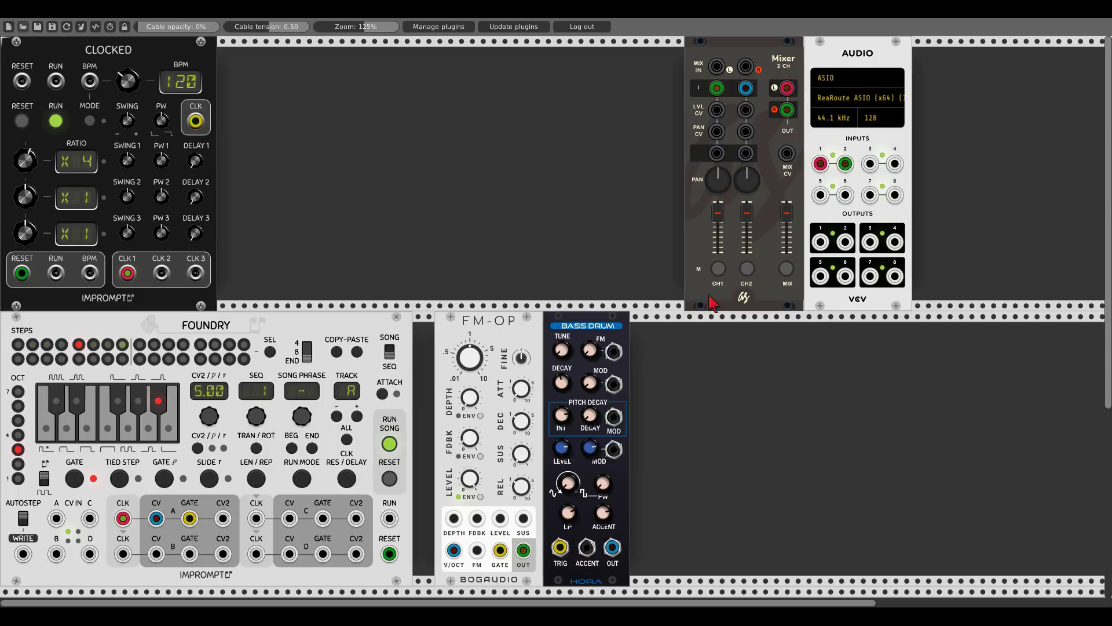
click(786, 270)
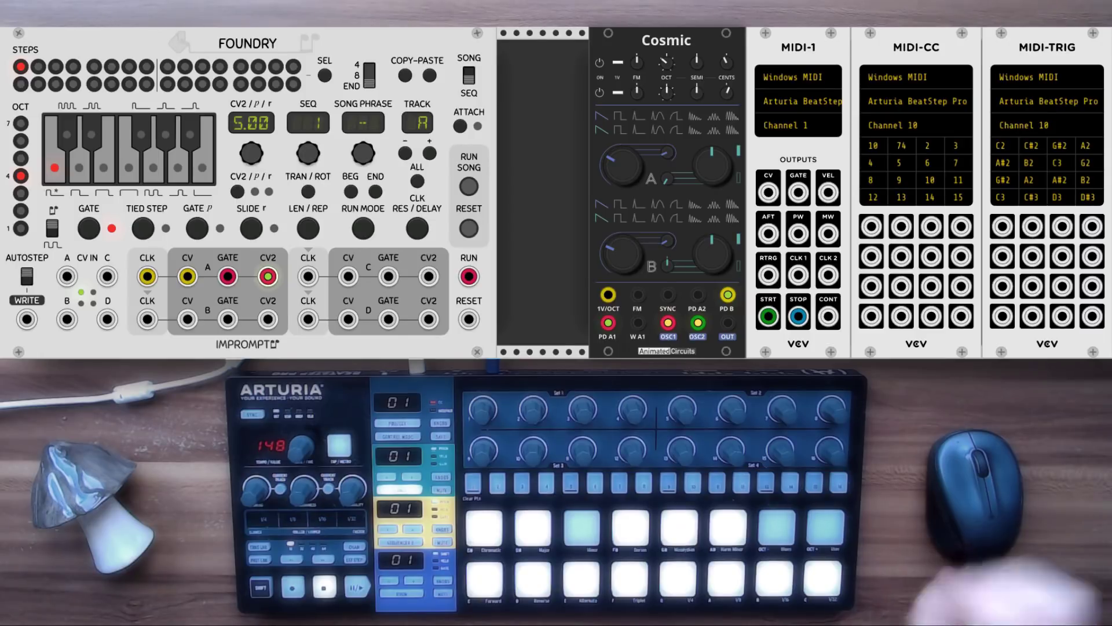
- Add Foundry's F-EXP expander and patch MIDI-1's CV to Foundry's CV IN A, GATE to WRITE, and VEL to F-EXP's CV2 IN A
right_click(329, 43)
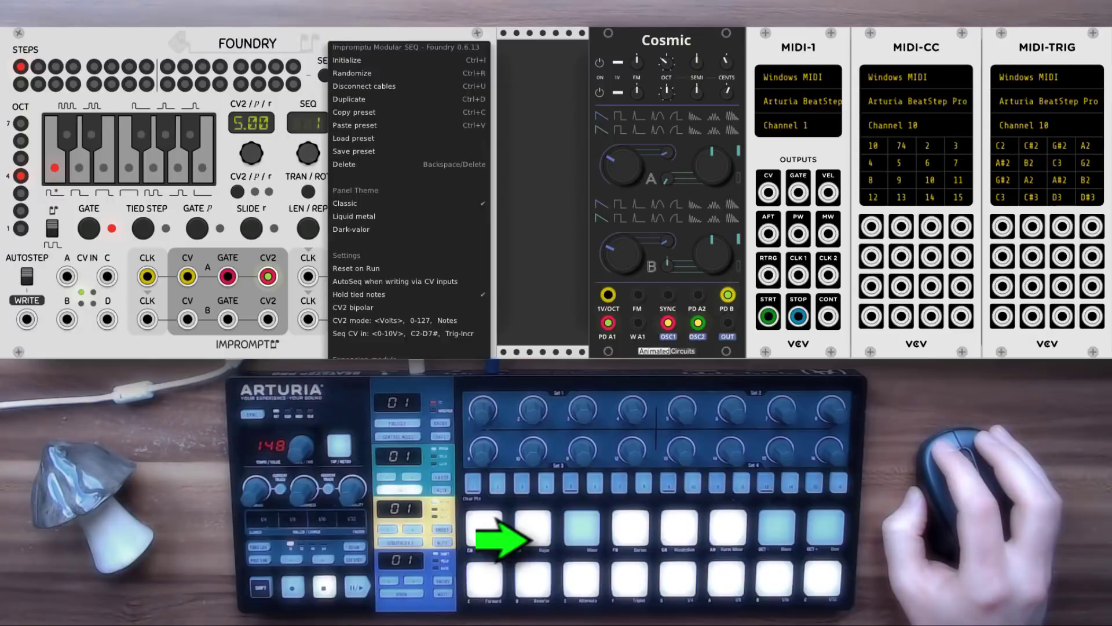
click(365, 357)
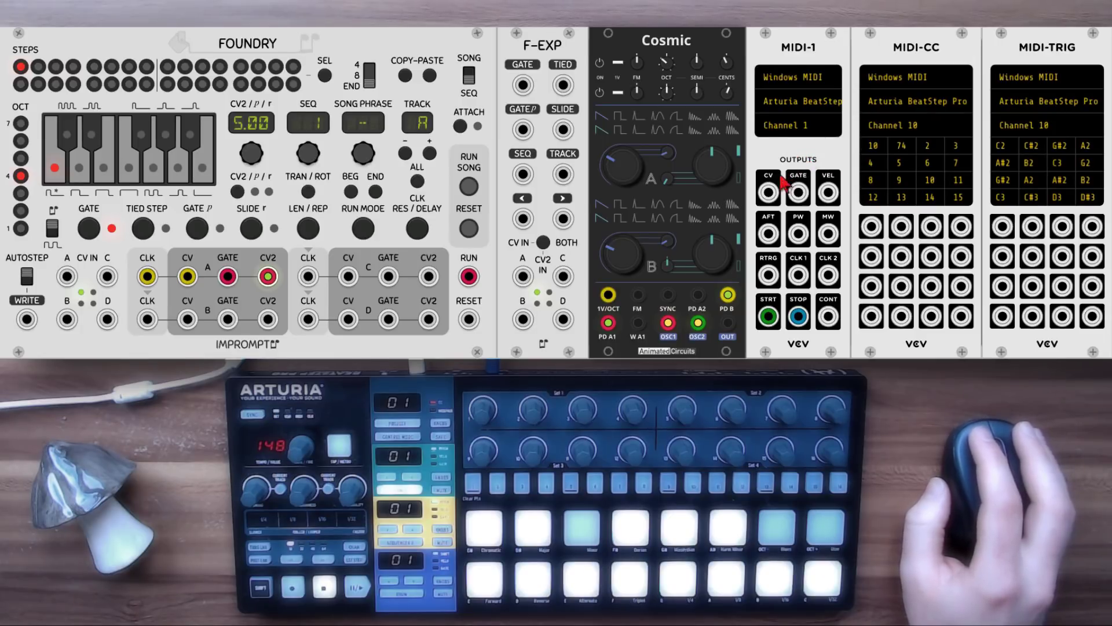
drag(770, 192, 66, 277)
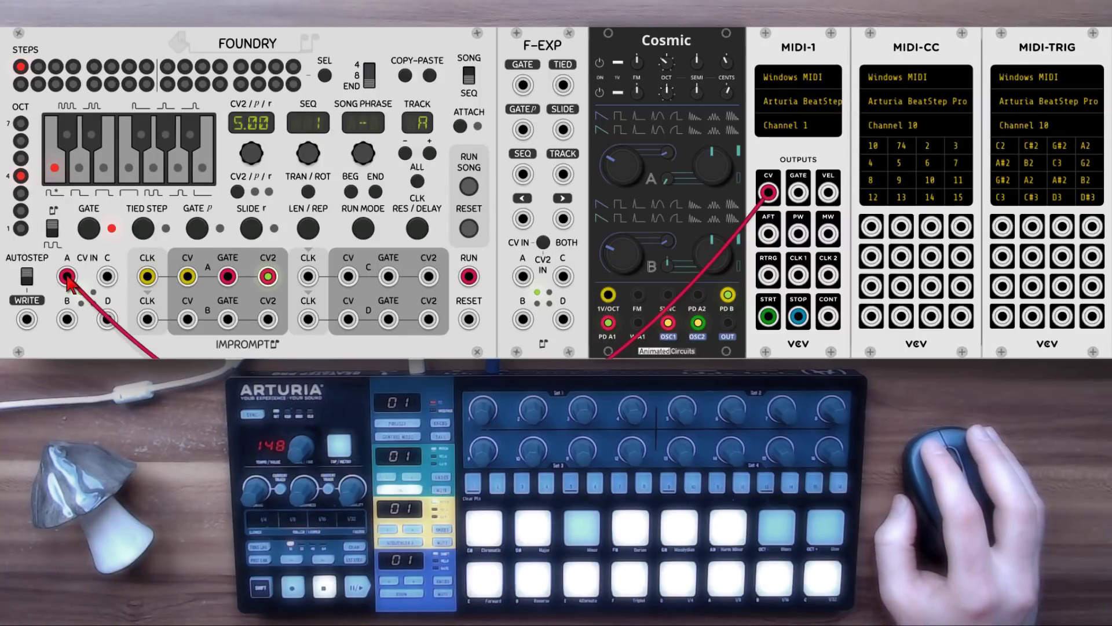
drag(799, 192, 26, 319)
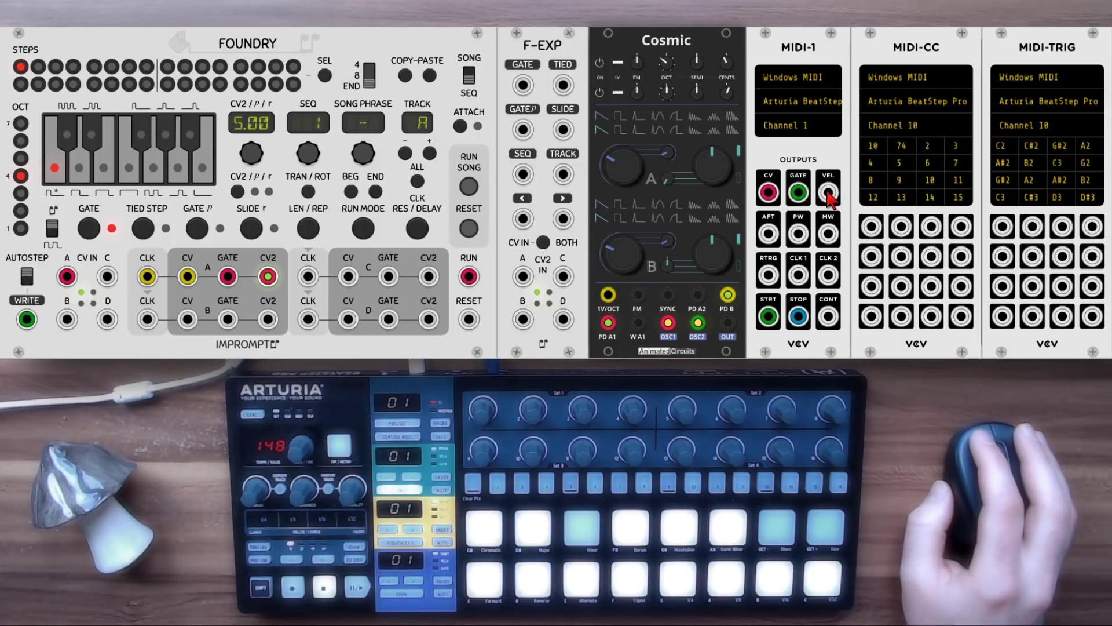
drag(828, 193, 523, 277)
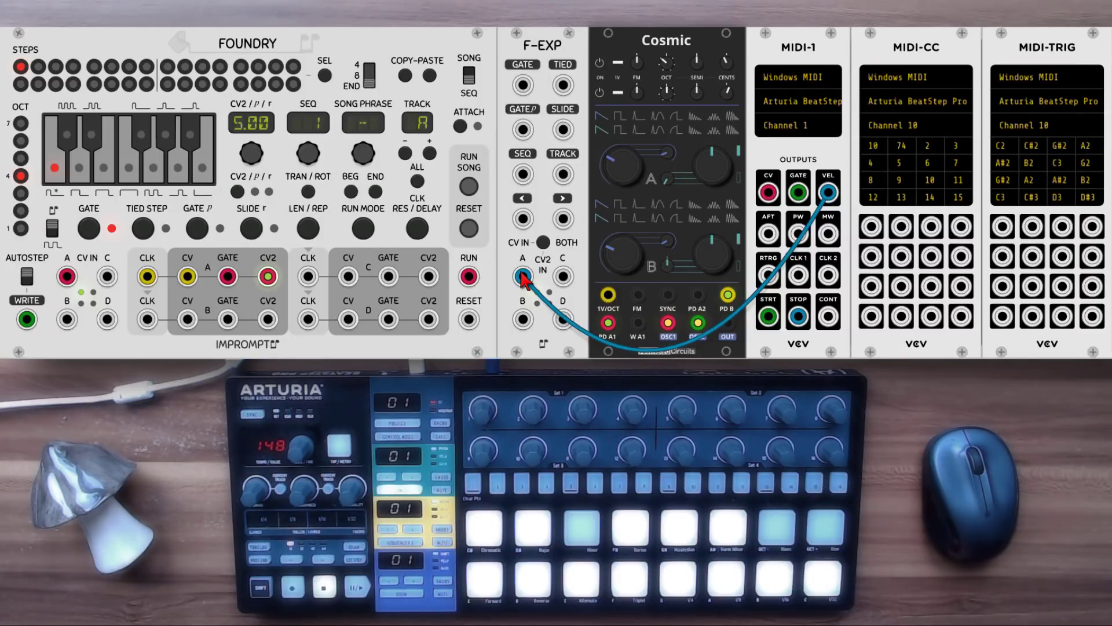
- Switch Foundry's CV input target to track B, toggle writing to all tracks on and off, and return to track A
click(430, 153)
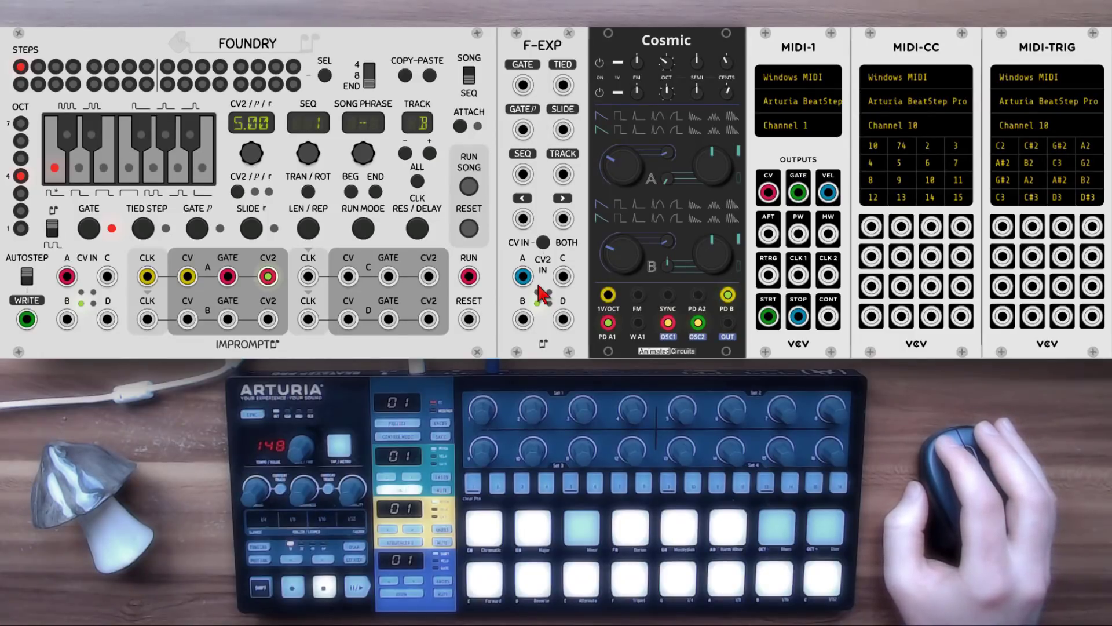
click(417, 183)
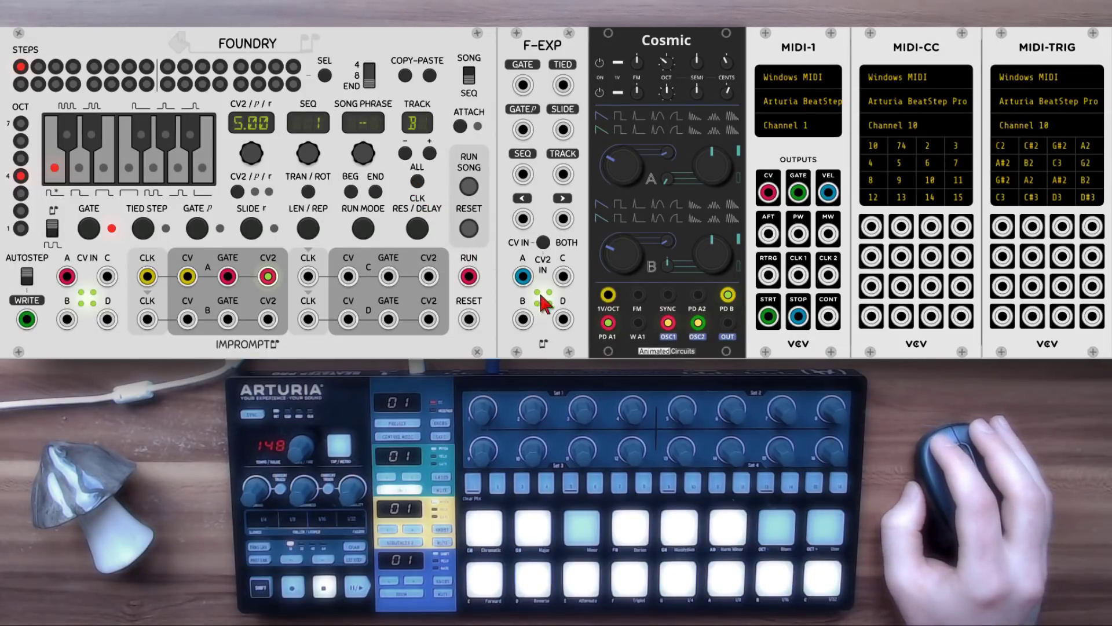
mouse_move(609, 294)
mouse_down()
mouse_move(191, 287)
mouse_move(187, 277)
mouse_up()
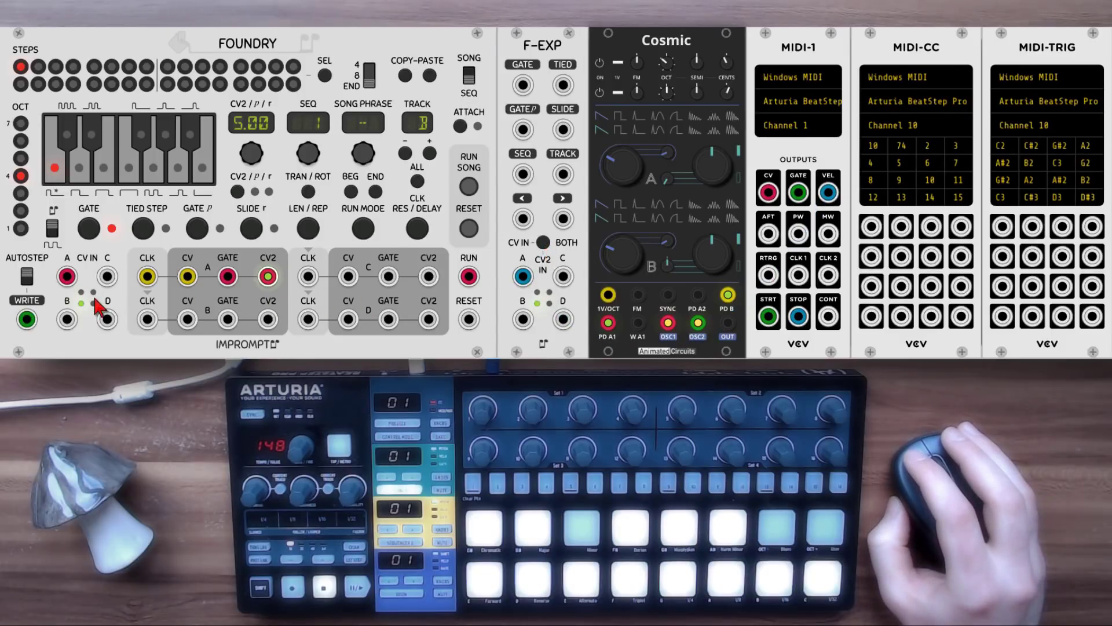
click(405, 153)
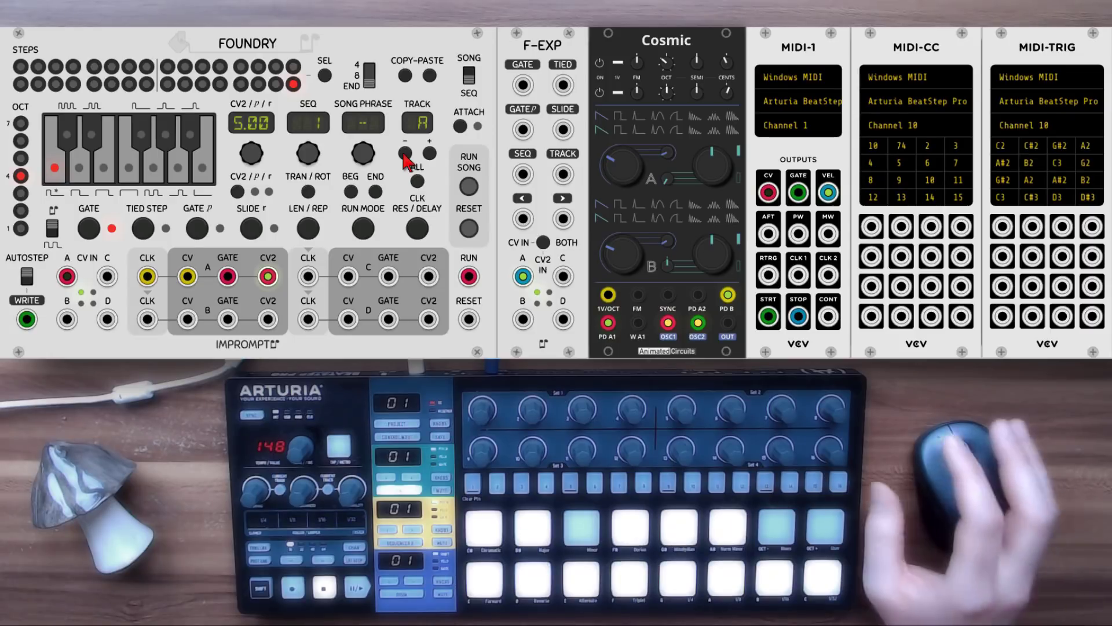
- Enable AutoSeq when writing via CV inputs on Foundry and select step 30 of sequence 2
right_click(345, 53)
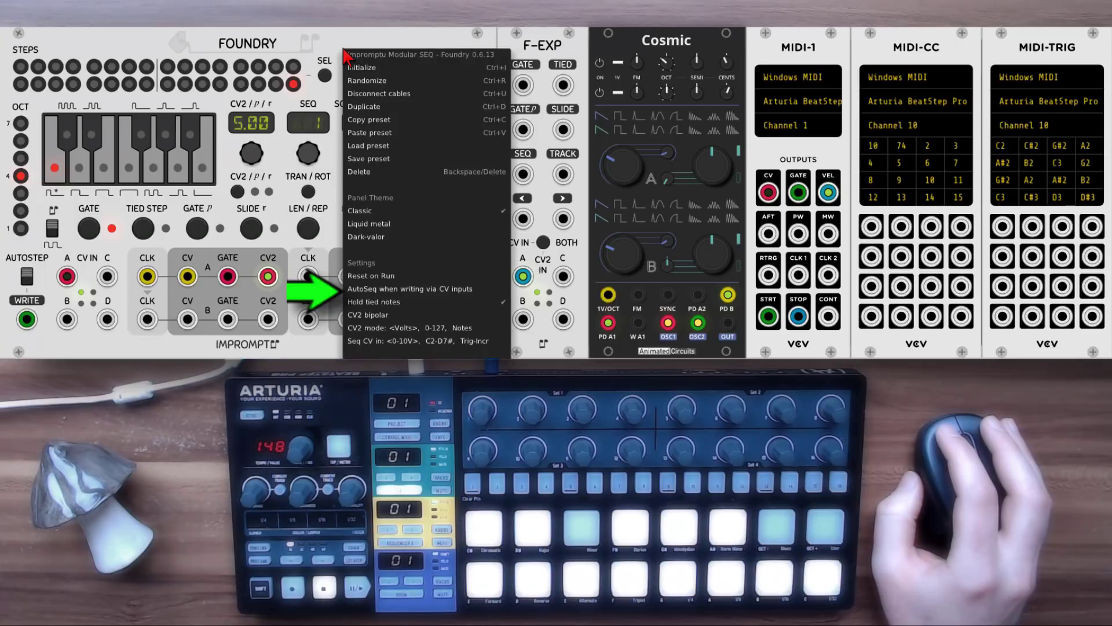
click(441, 292)
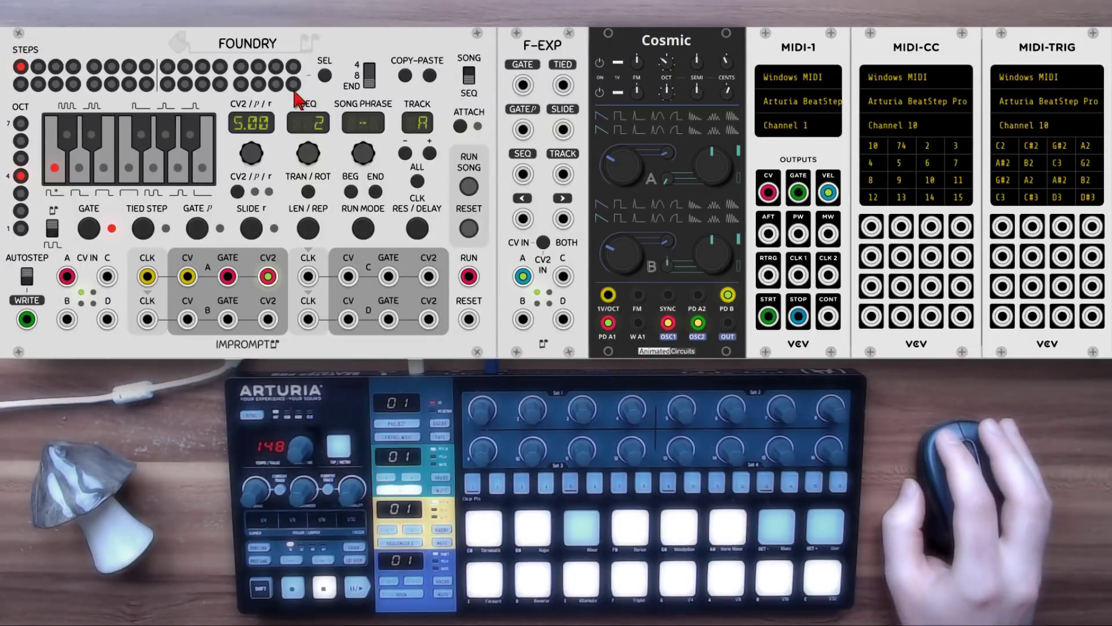
click(258, 84)
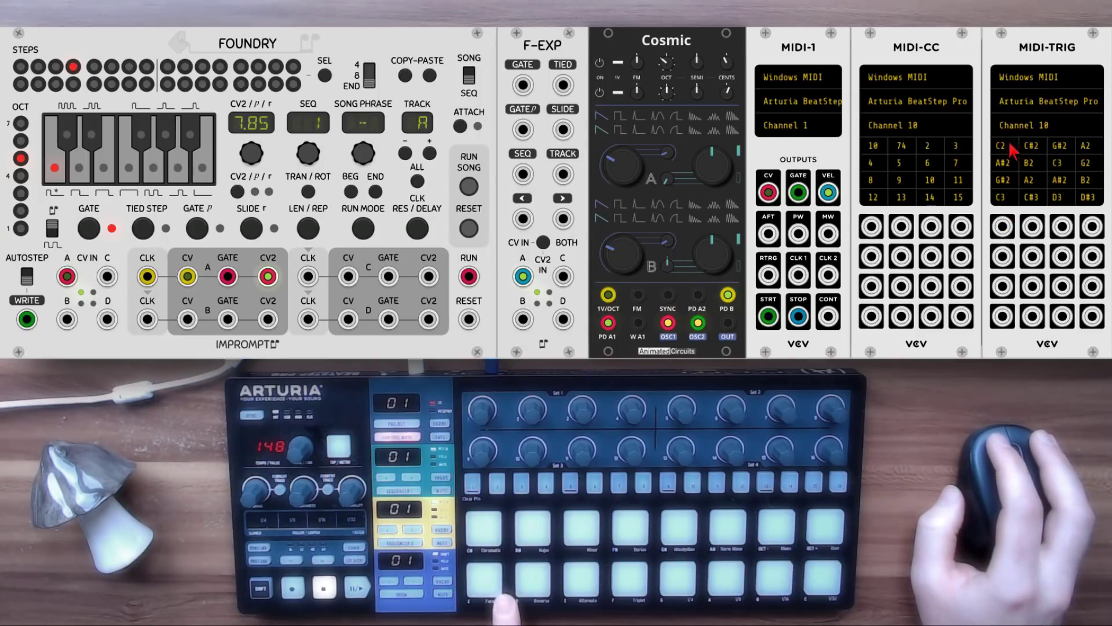
- Patch MIDI-TRIG's C2, C#2 and G#2 outputs into F-EXP's <, > and GATE inputs respectively
drag(1005, 231, 527, 214)
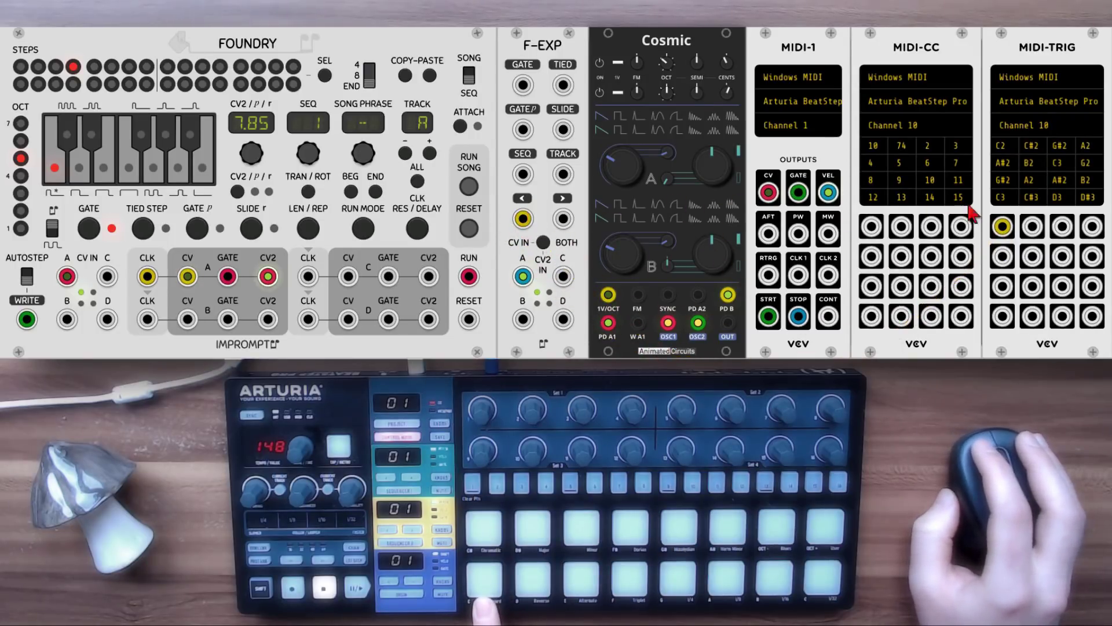
drag(1032, 228, 563, 219)
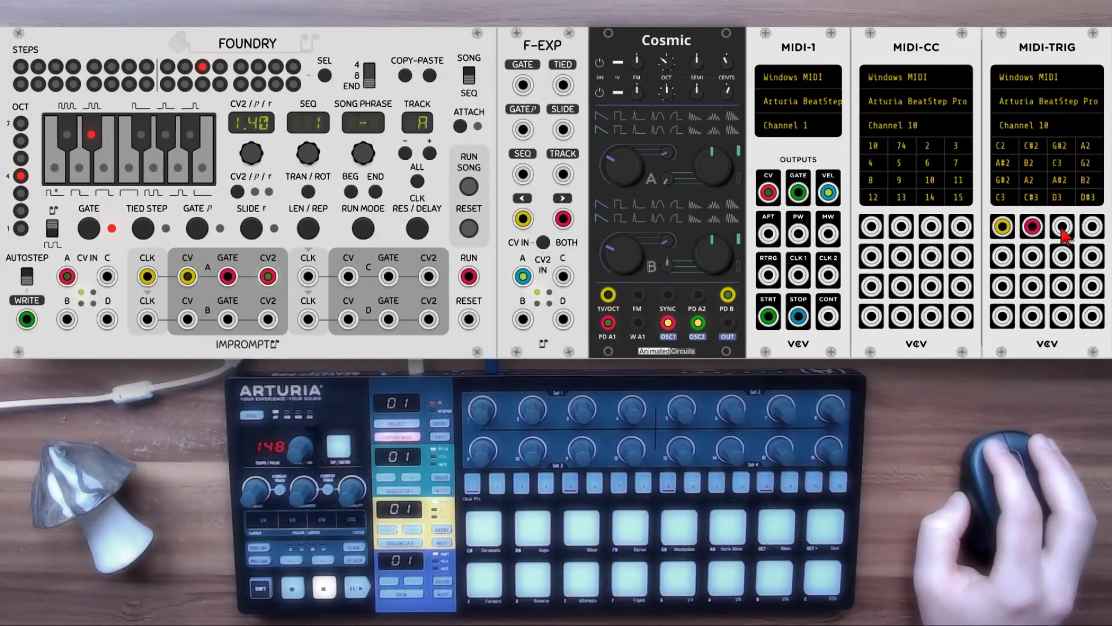
drag(1062, 227, 525, 85)
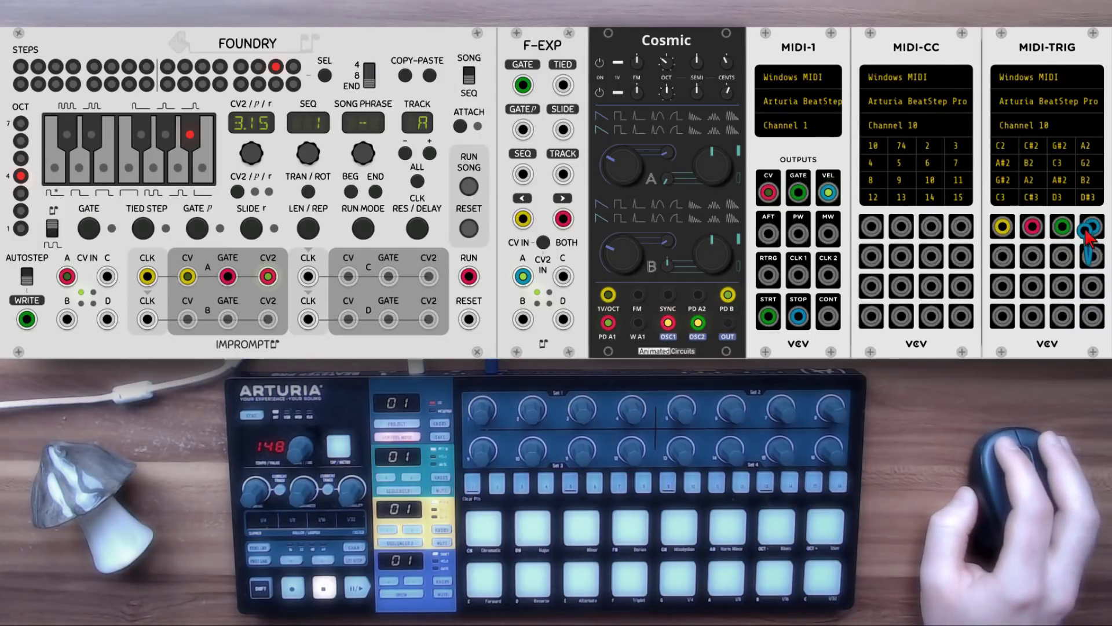
- Patch MIDI-TRIG's A2, A#2 and B2 outputs into F-EXP's TIED, GATE p and SLIDE inputs, and set the step's slide rate to 0.63
drag(1094, 232, 563, 85)
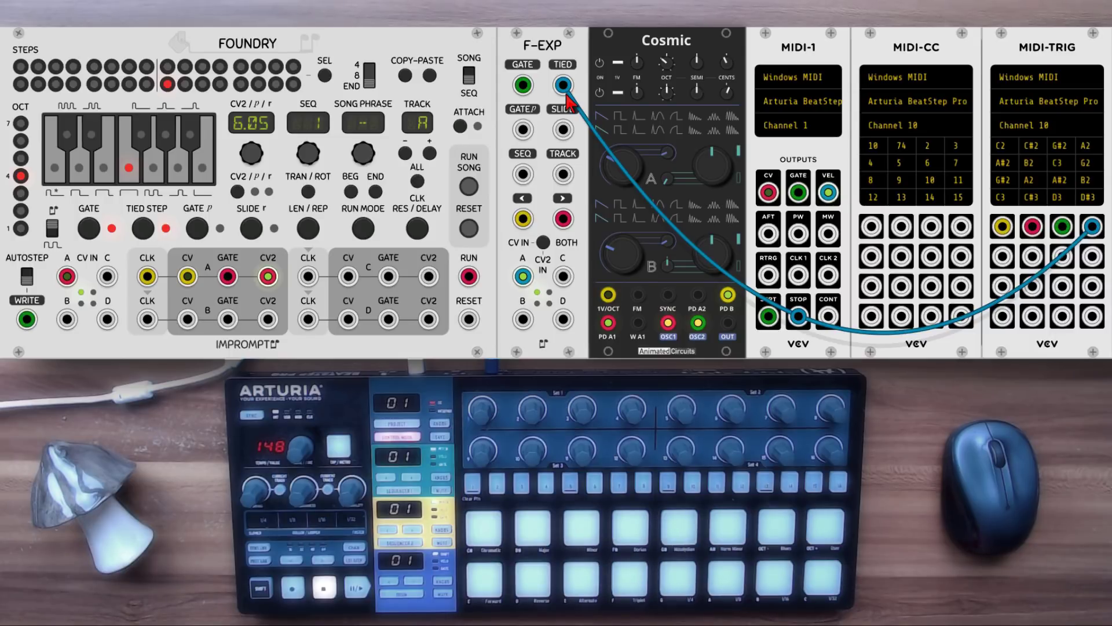
drag(1093, 226, 523, 128)
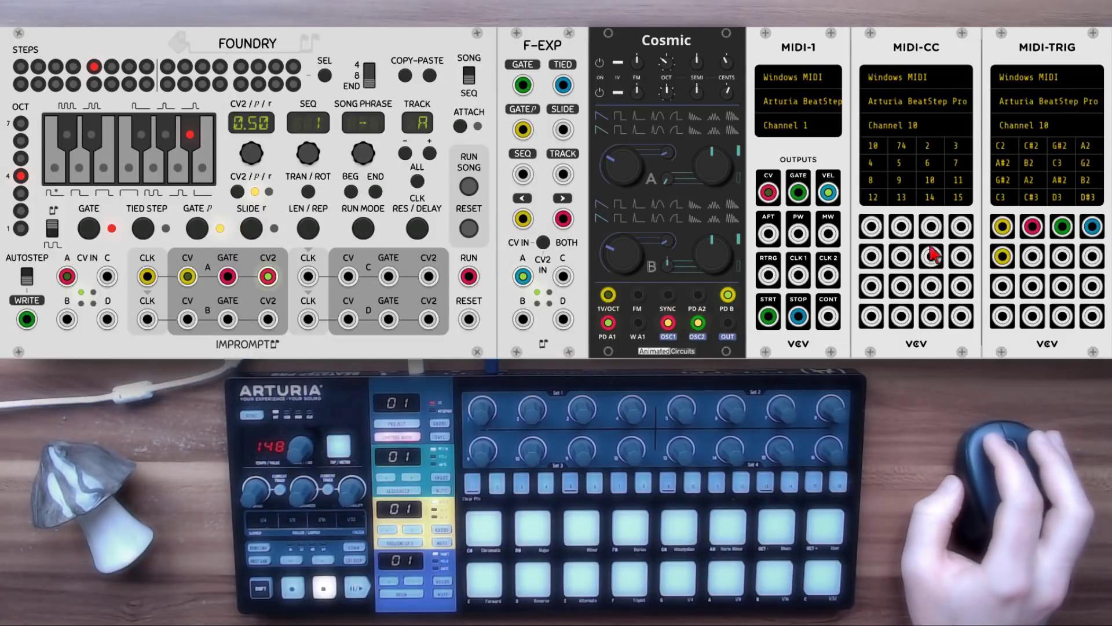
drag(1033, 256, 563, 130)
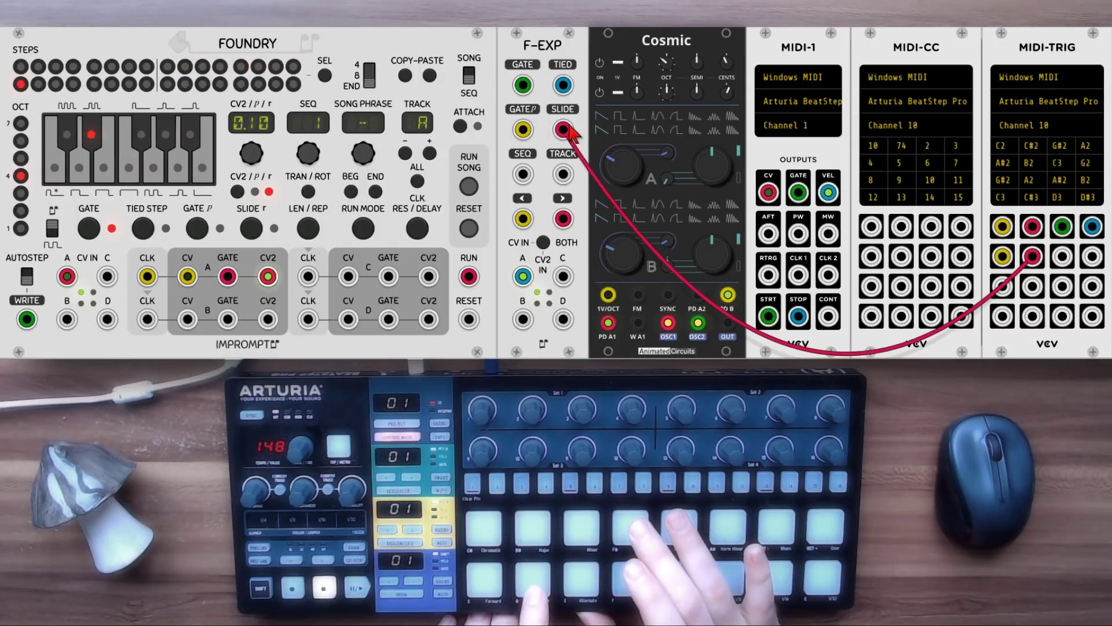
drag(570, 131, 256, 158)
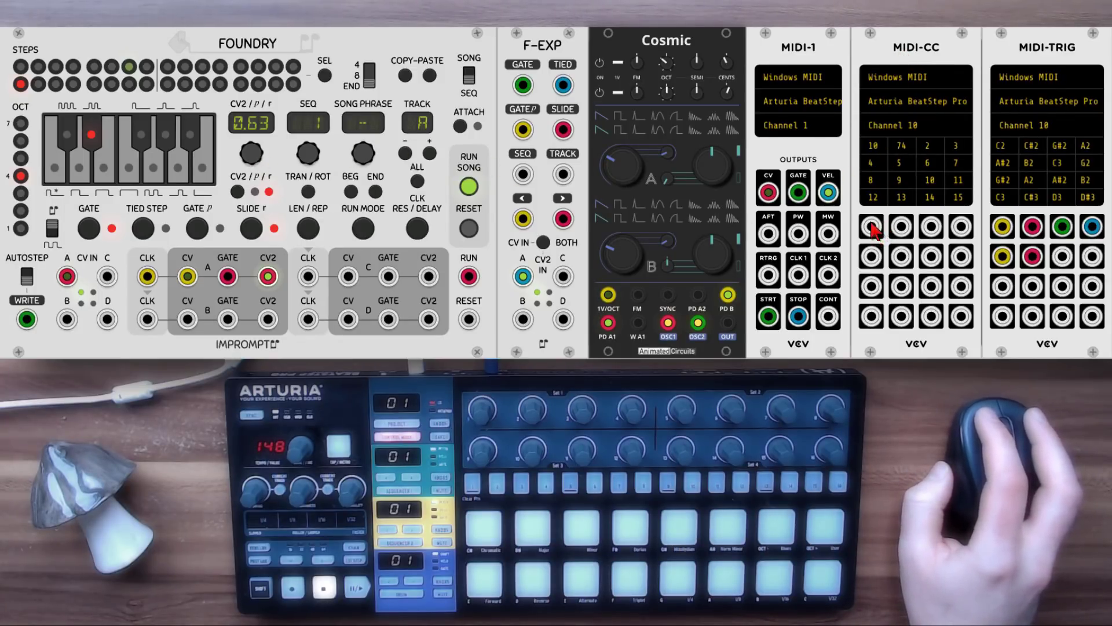
- Patch MIDI-CC's controller 10 output into F-EXP's TRACK input and move that cable end to the SEQ input
drag(873, 229, 563, 174)
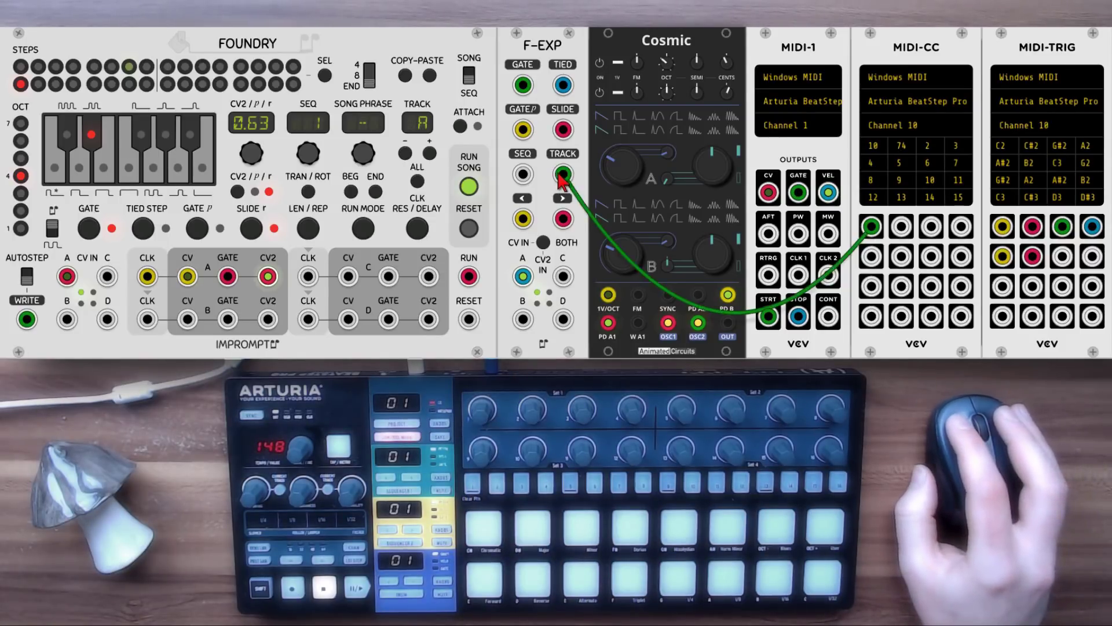
drag(563, 173, 533, 179)
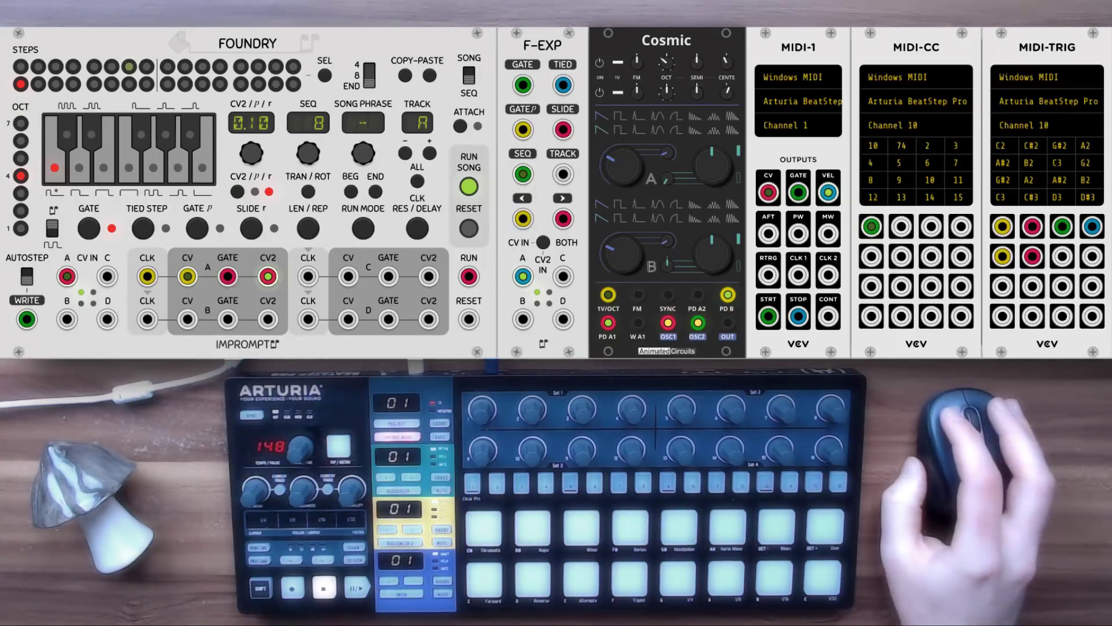
- Set Foundry's Seq CV in mode to C2-D7# and feed F-EXP's SEQ input from MIDI-1's CV output instead
right_click(343, 55)
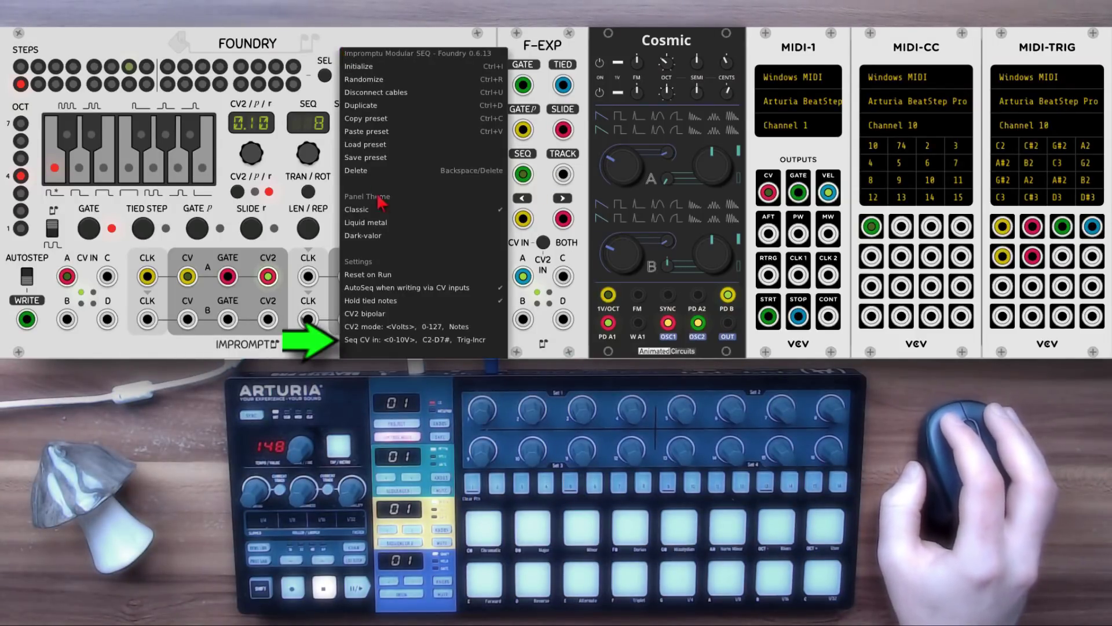
click(432, 341)
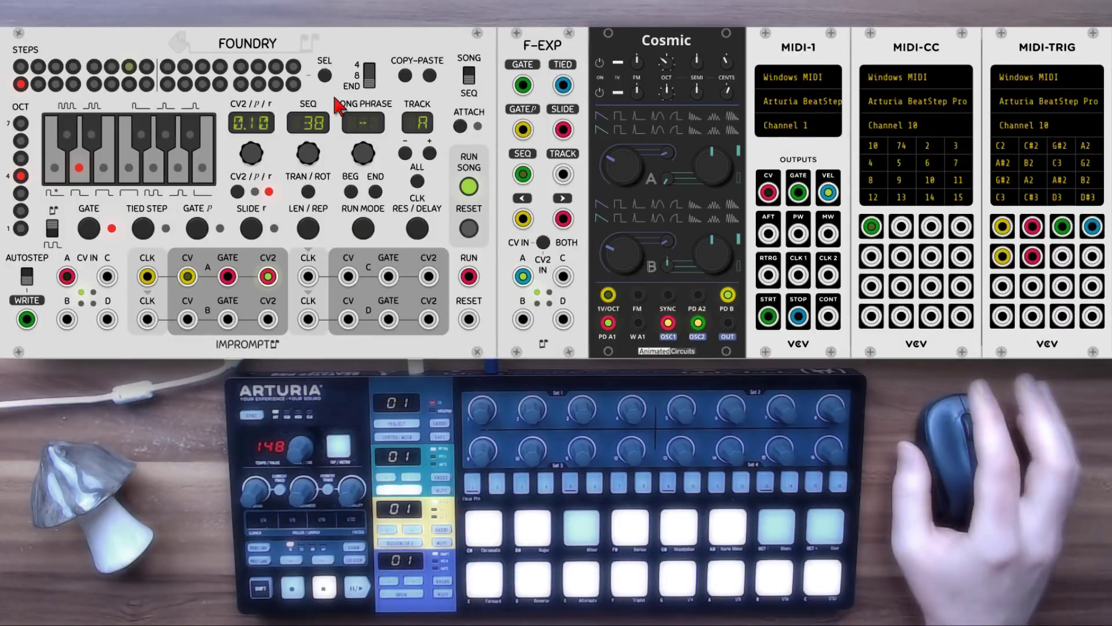
mouse_move(523, 174)
mouse_down()
mouse_move(863, 232)
mouse_move(745, 159)
mouse_move(769, 194)
mouse_move(523, 175)
mouse_up()
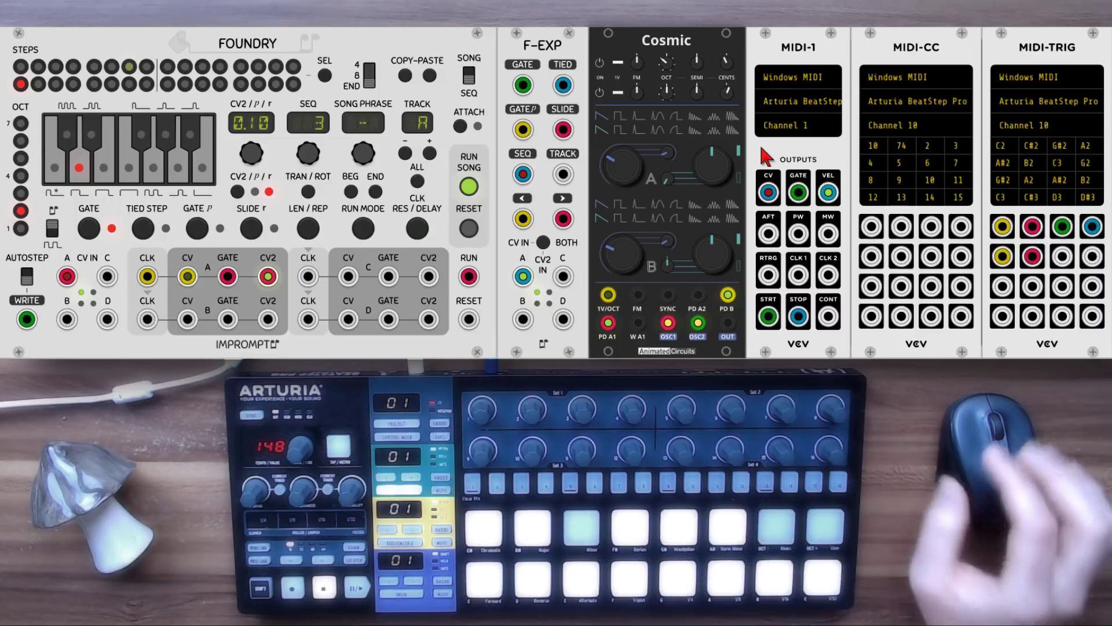
- Set Foundry's Seq CV in mode to Trig-Incr and move the SEQ cable's source from MIDI-1's CV to MIDI-TRIG's C3 output
right_click(358, 35)
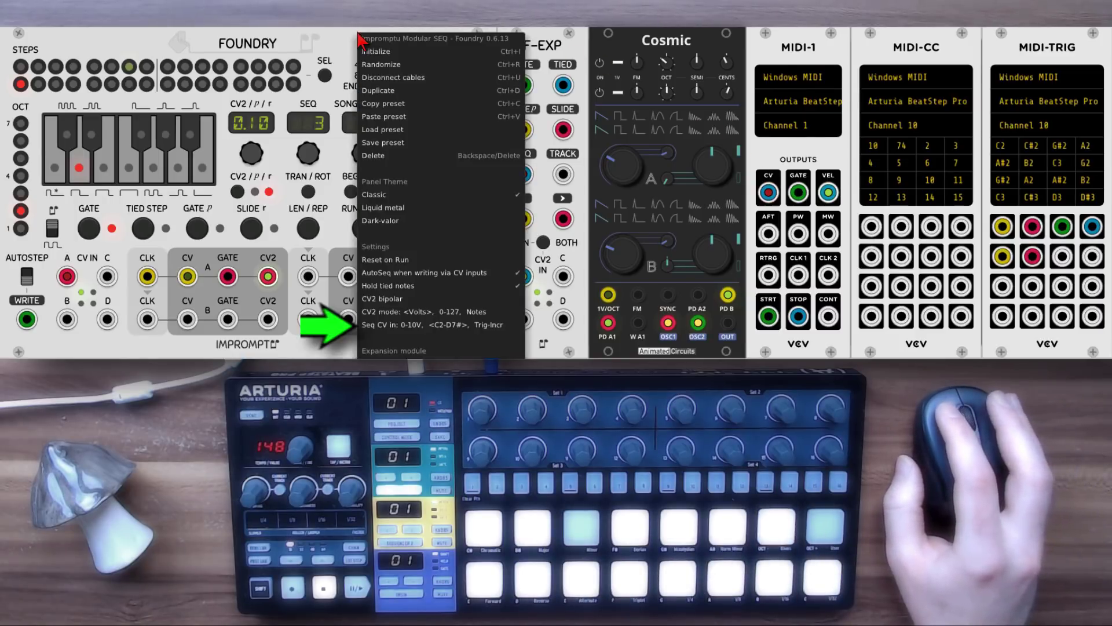
click(473, 326)
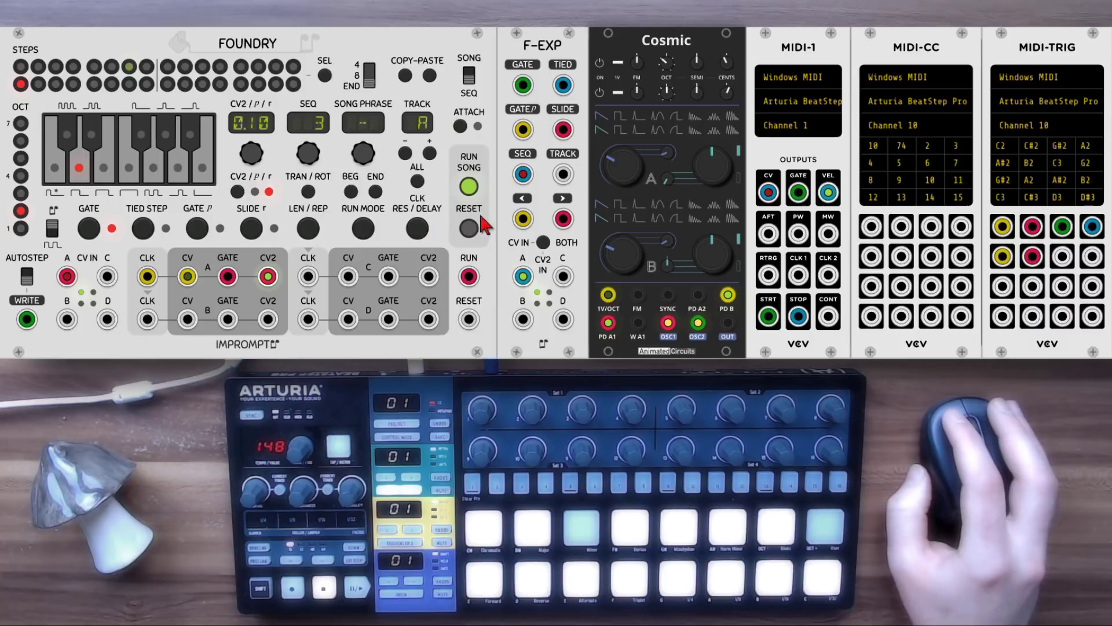
drag(768, 193, 524, 175)
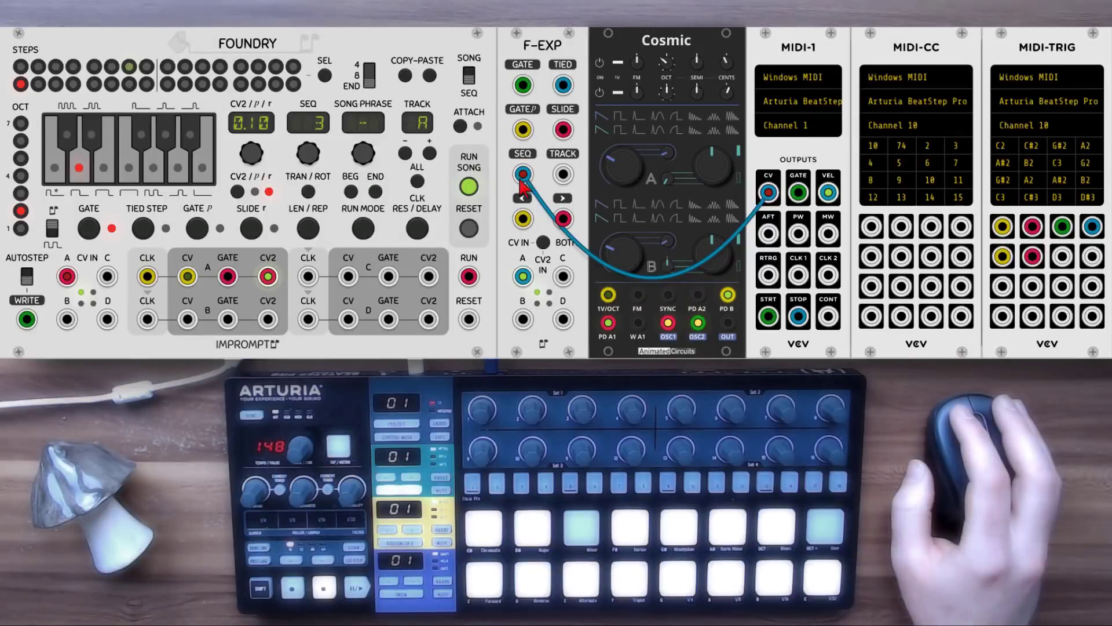
drag(768, 192, 1063, 268)
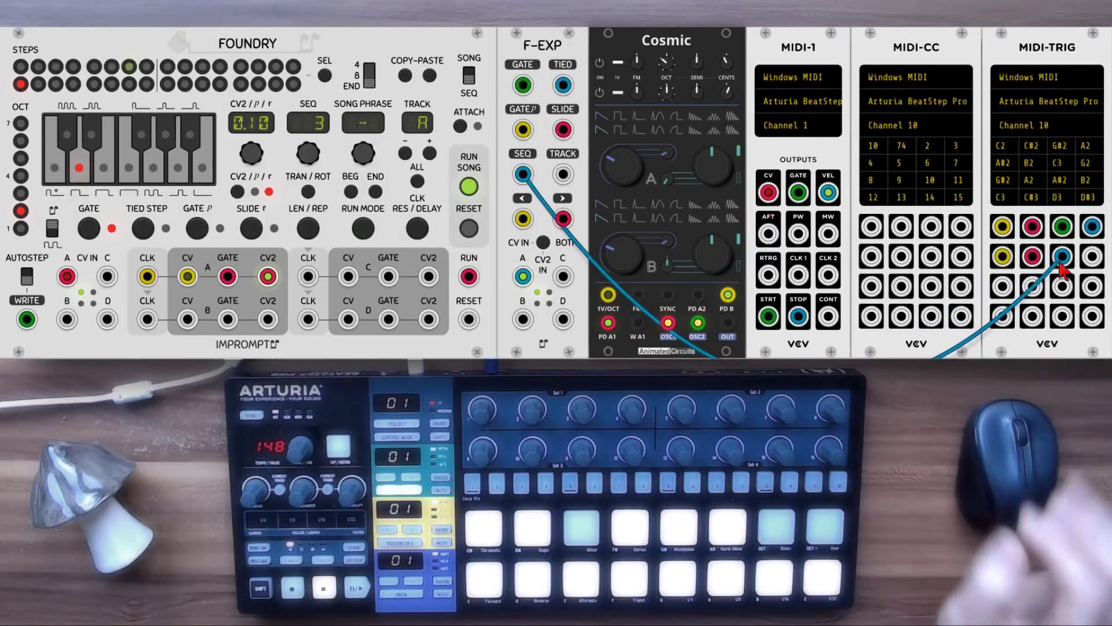